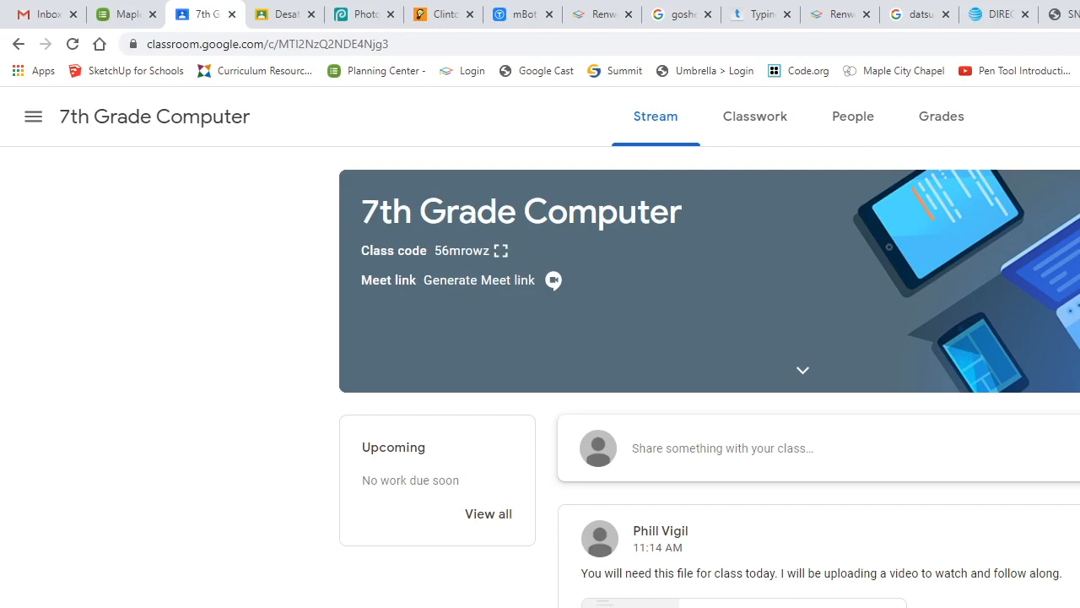
# Step: Open the w01B_Programs class file from the Classroom stream in Word, enable editing and look over the internship guide
pyautogui.click(743, 604)
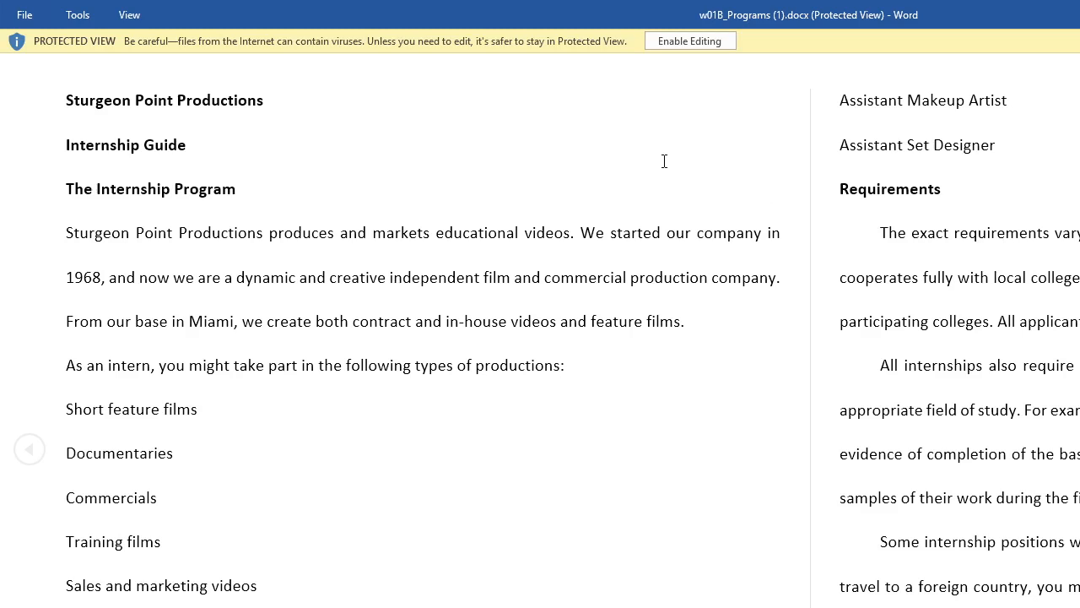
pyautogui.click(680, 45)
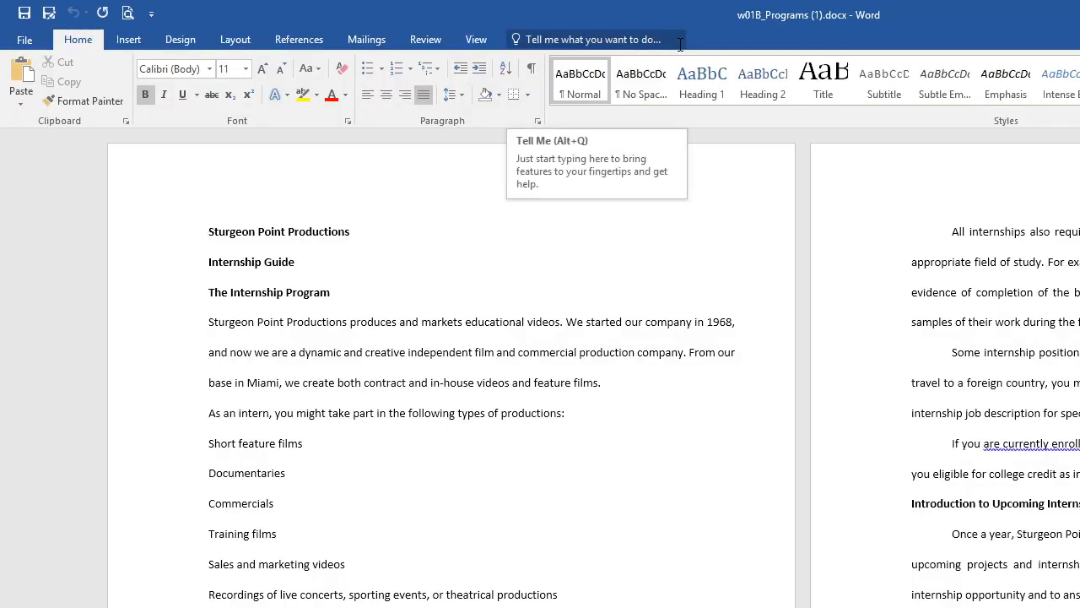
pyautogui.scroll(-3, 709, 405)
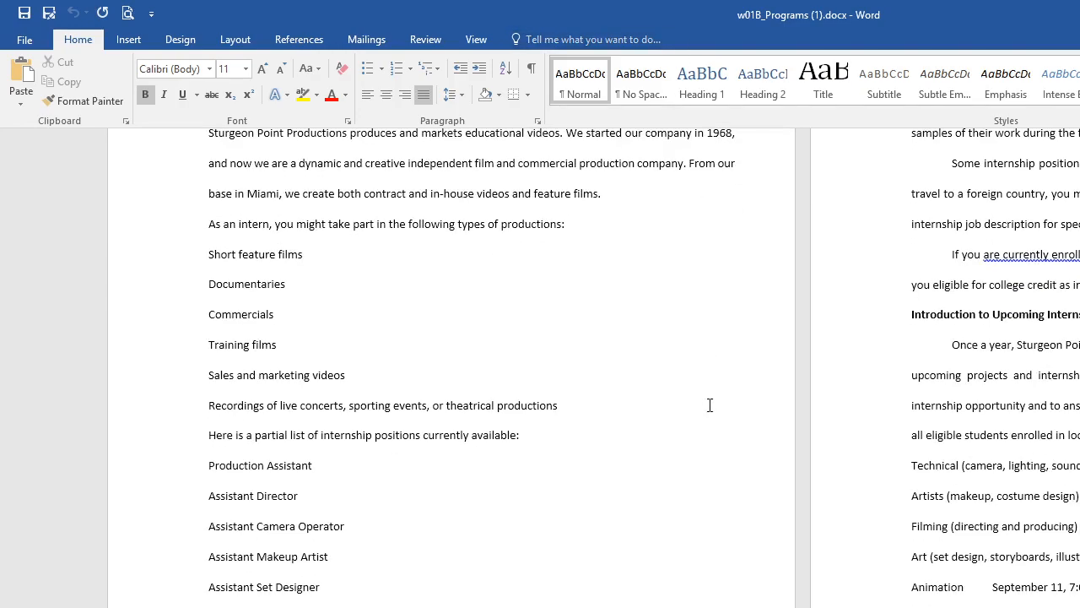
pyautogui.scroll(3, 710, 405)
pyautogui.scroll(-3, 710, 405)
pyautogui.scroll(2, 709, 405)
pyautogui.scroll(-2, 710, 405)
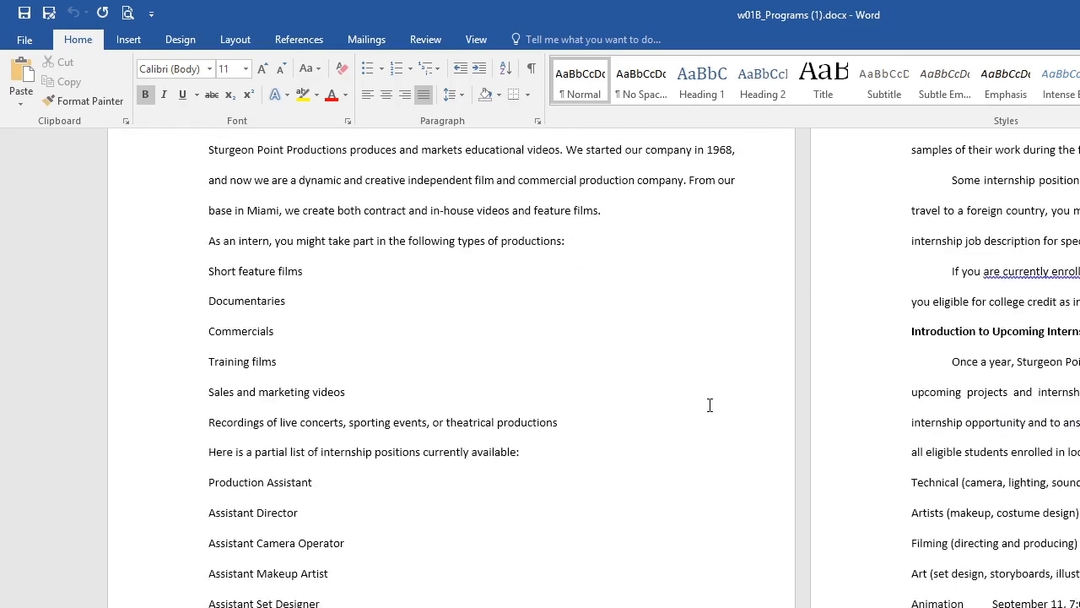
pyautogui.scroll(2, 710, 405)
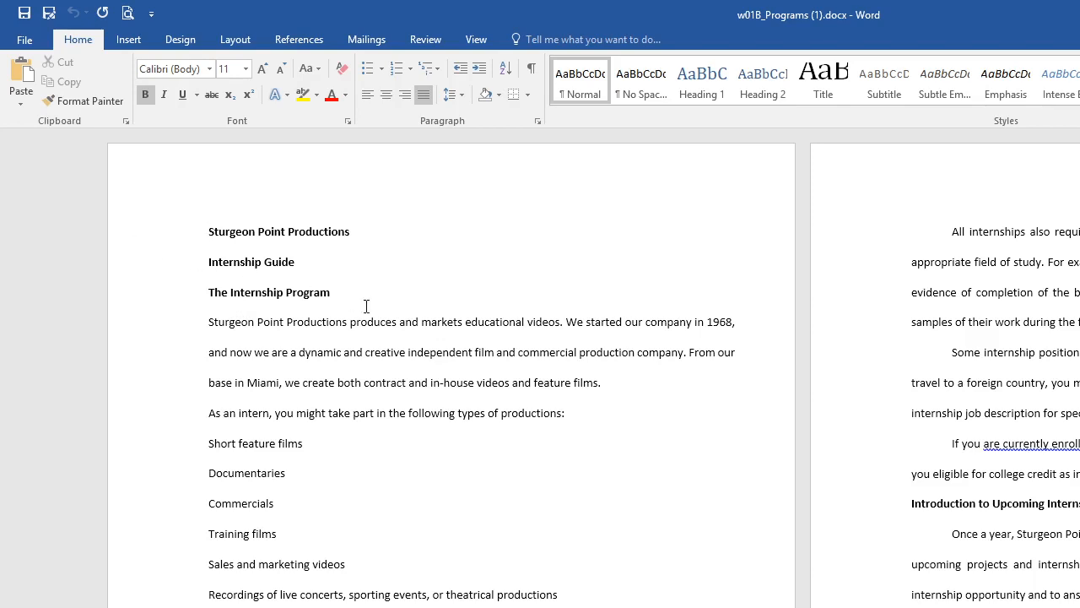
# Step: Start saving a copy of the document in Documents, searching for "word chapter 1" and opening the Word Chapter 1 2020 folder
pyautogui.click(26, 42)
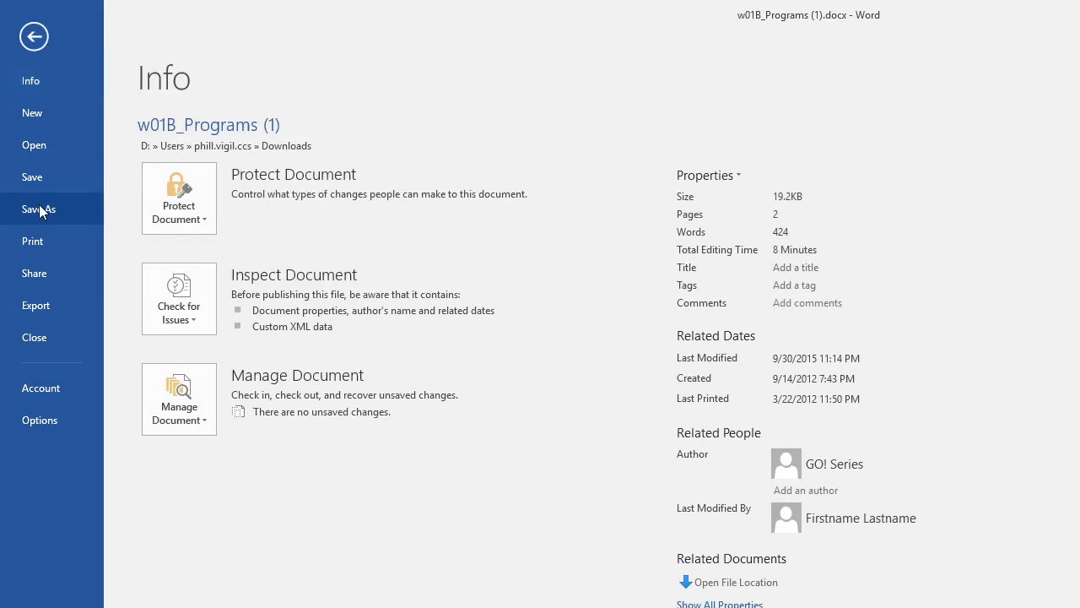
pyautogui.click(39, 210)
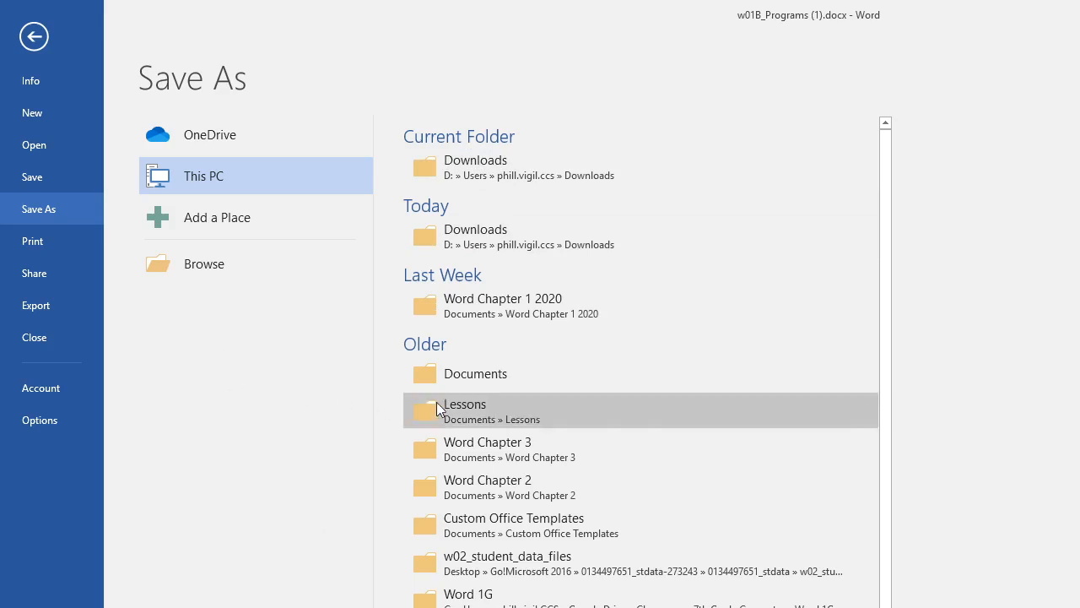
pyautogui.click(481, 372)
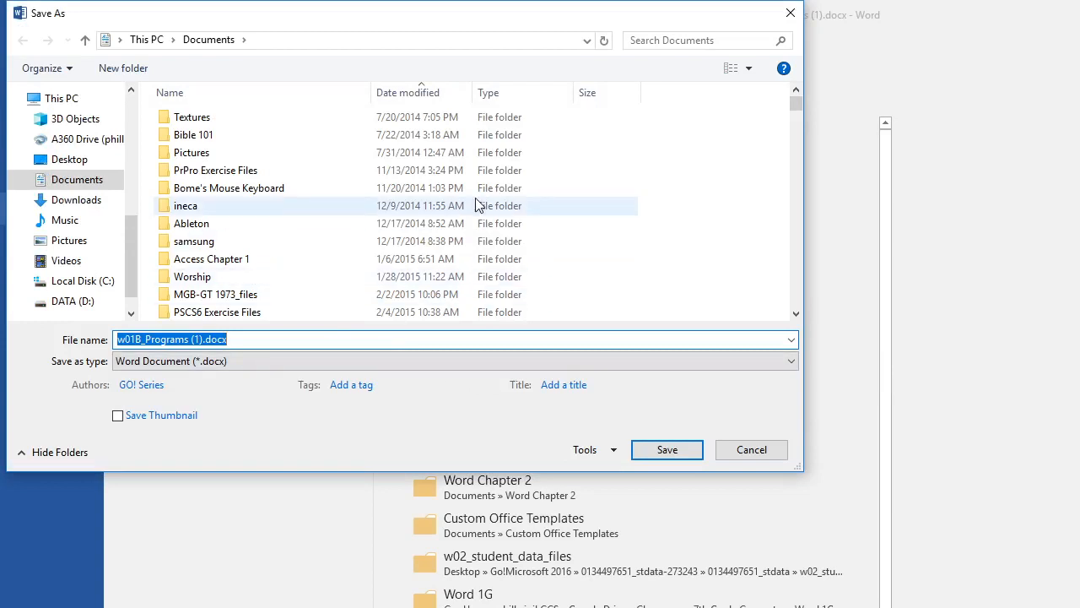
pyautogui.click(673, 47)
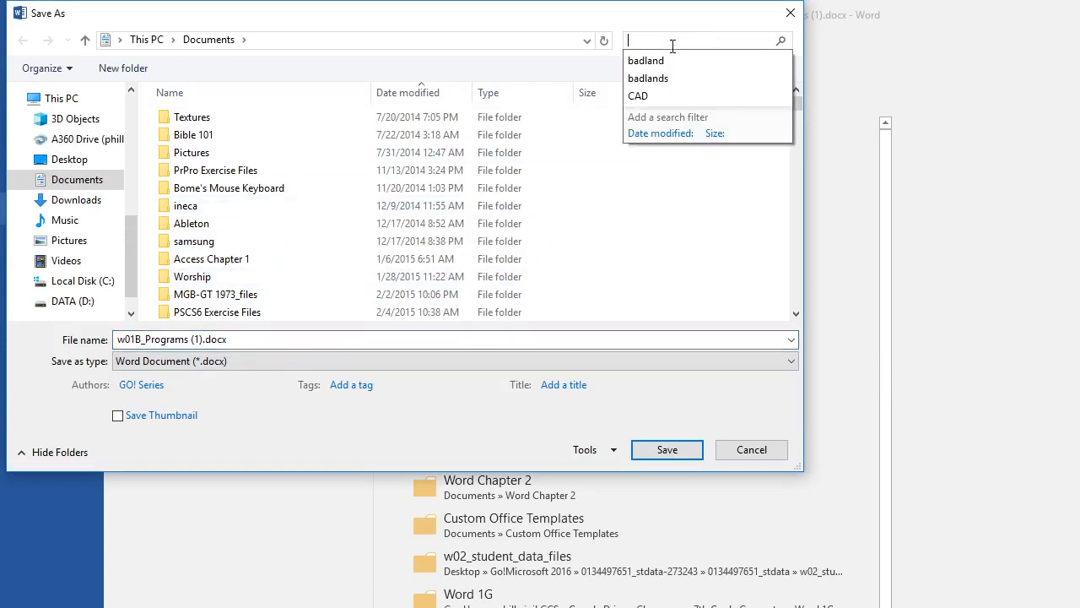
pyautogui.write('word')
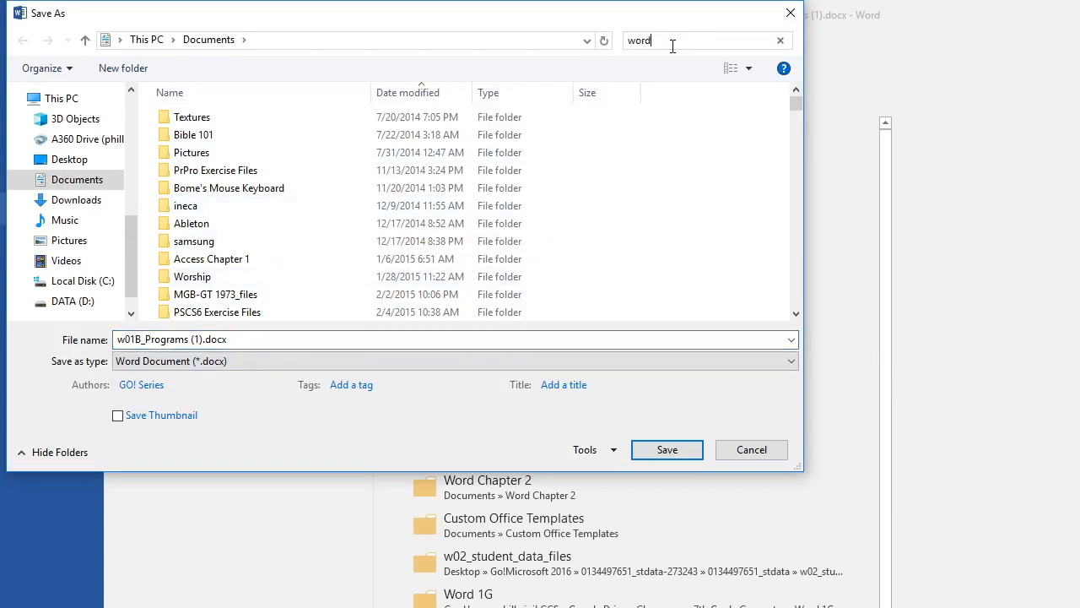
pyautogui.write(' c')
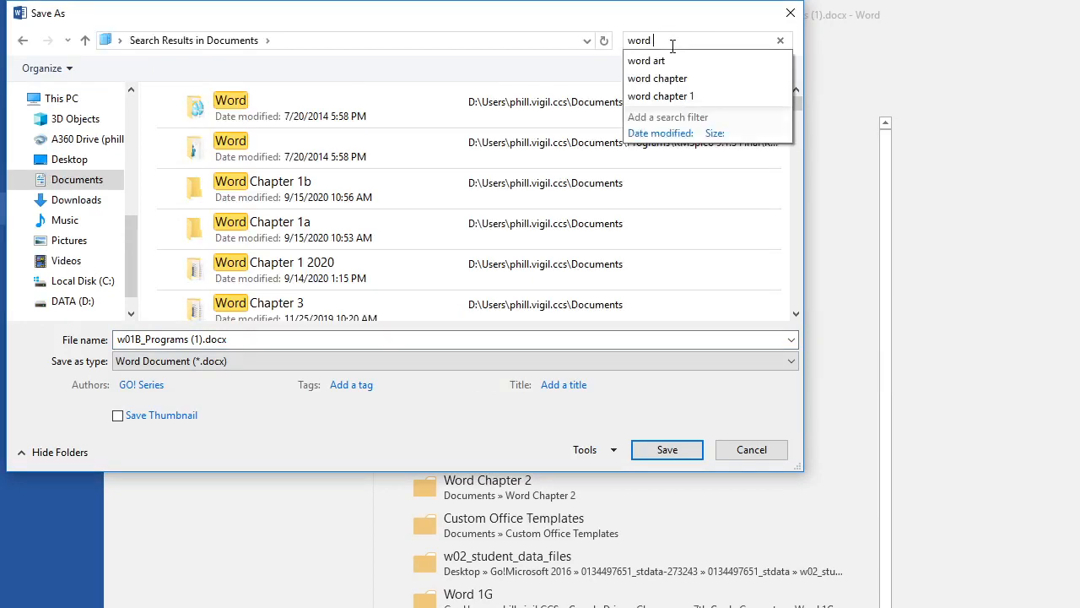
pyautogui.write('hapter')
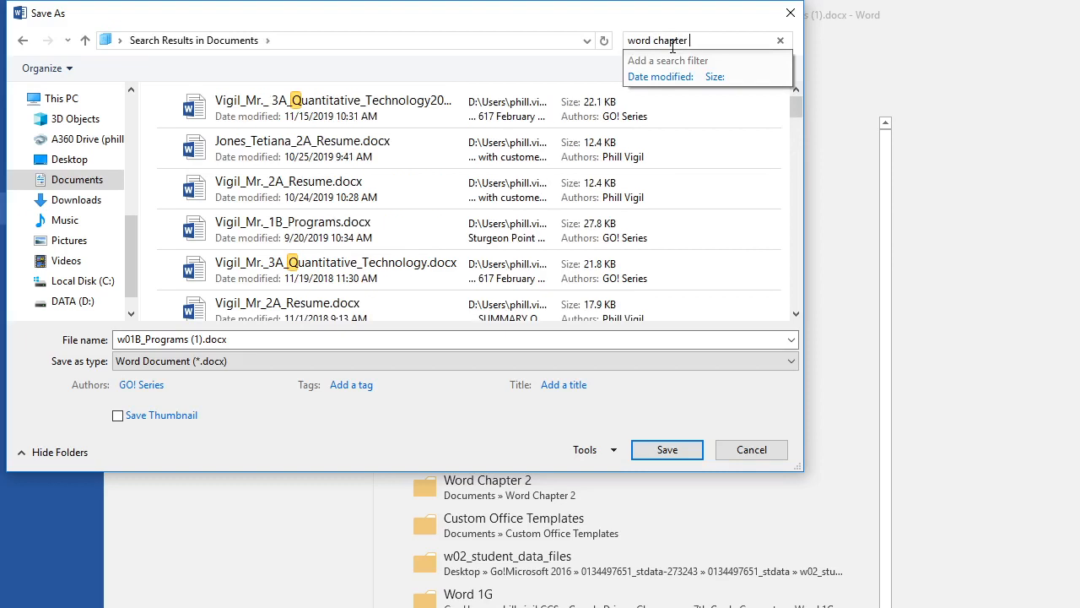
pyautogui.write(' 1')
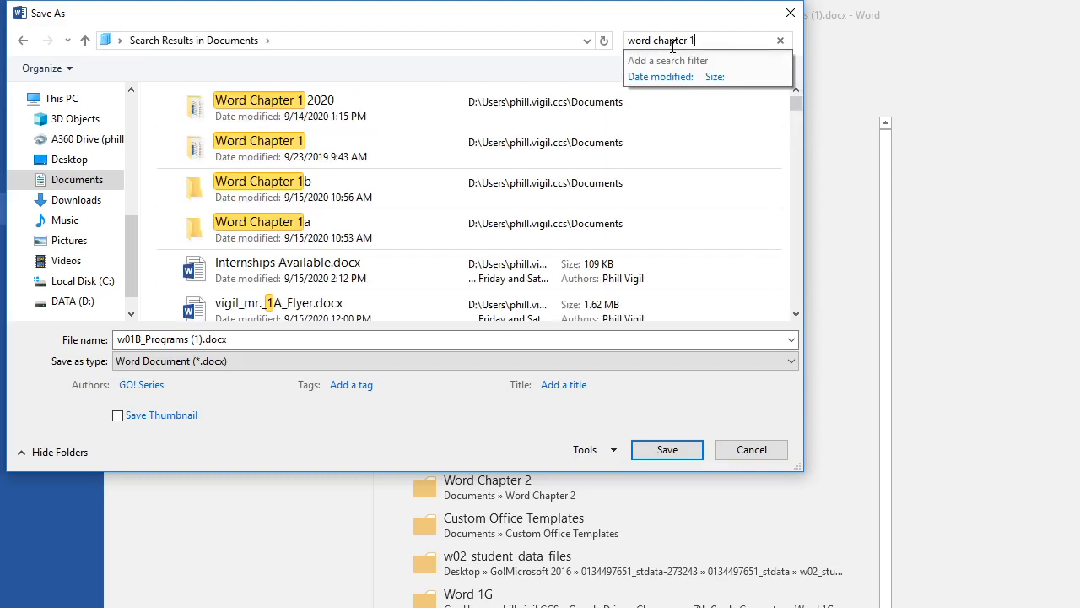
pyautogui.click(301, 116)
pyautogui.doubleClick(301, 116)
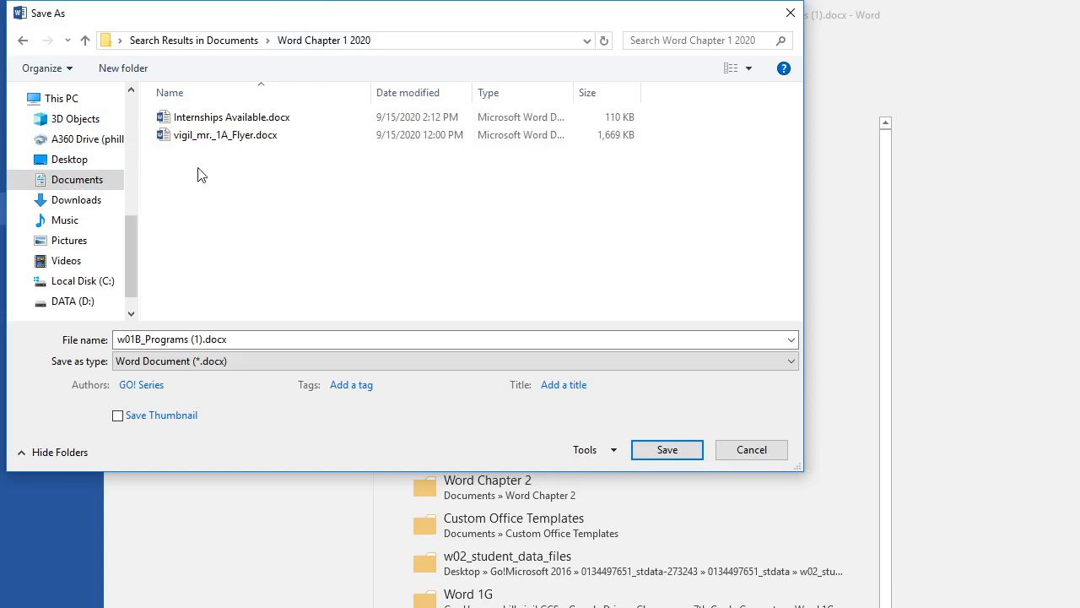
# Step: Remove the " (1)" copy number from the proposed file name, leaving w01B_Programs.docx
pyautogui.click(241, 339)
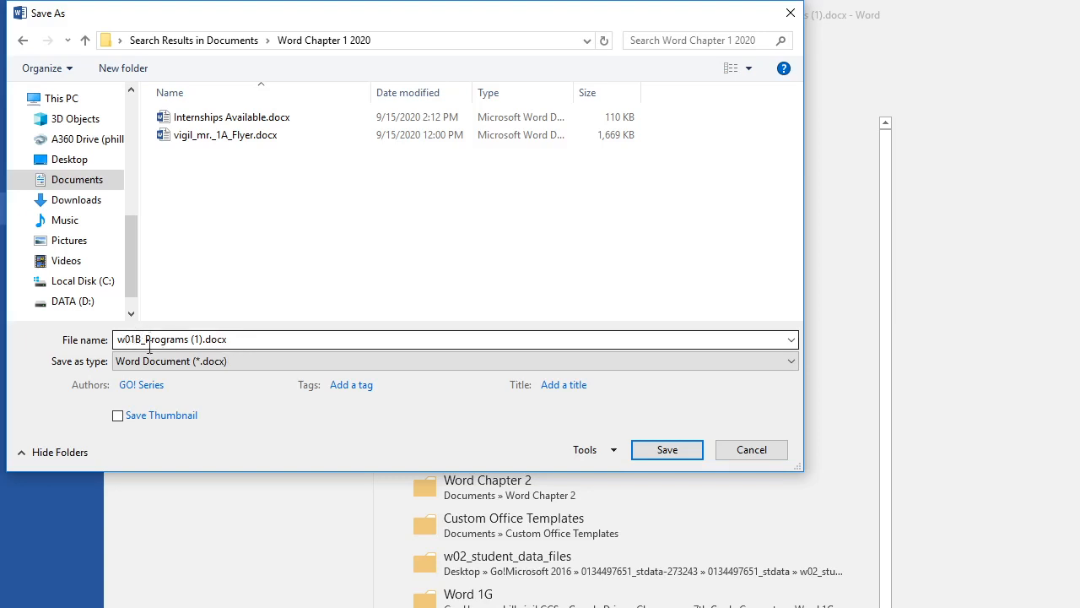
pyautogui.click(203, 342)
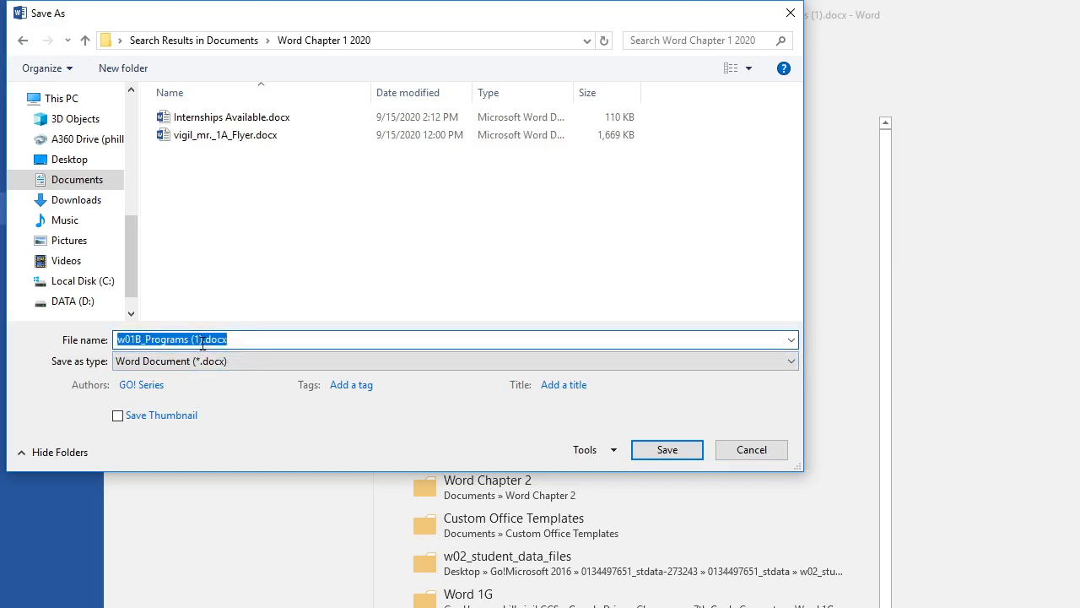
pyautogui.click(203, 340)
pyautogui.press('BackSpace')
pyautogui.press('BackSpace')
pyautogui.press('BackSpace')
pyautogui.press('BackSpace')
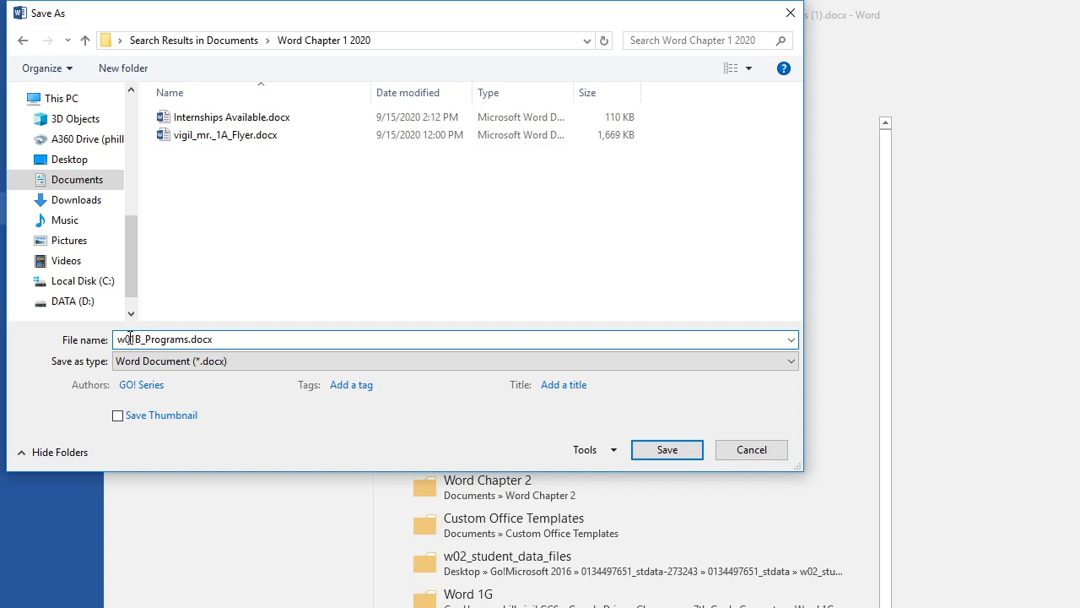
# Step: Replace the file name's "w0" prefix with the last name and "Mr.", each followed by an underscore, and save the document
pyautogui.click(128, 338)
pyautogui.press('BackSpace')
pyautogui.press('BackSpace')
pyautogui.write('Vigil_')
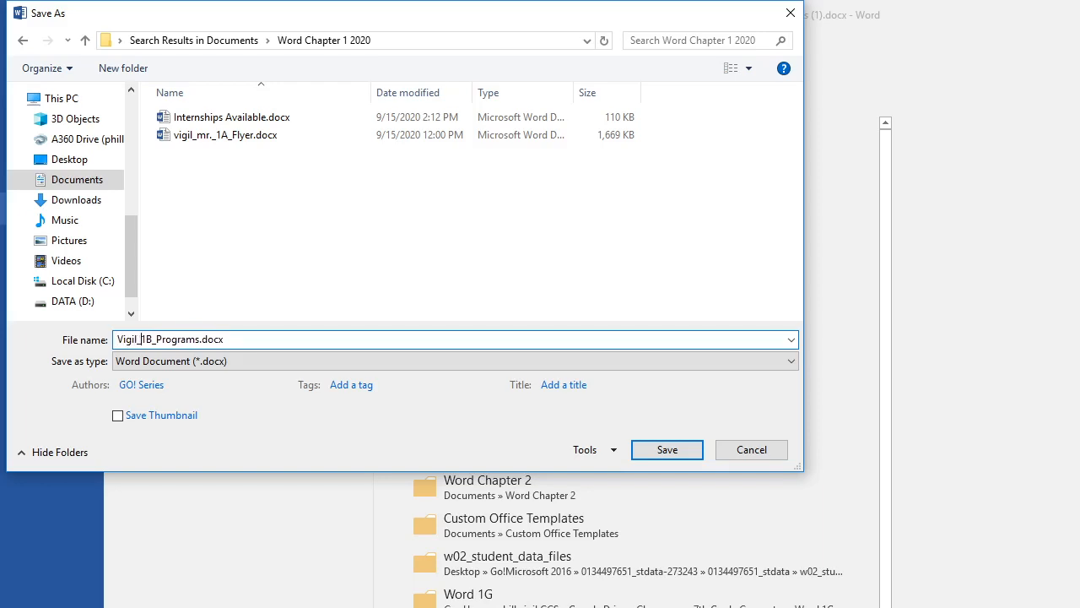
pyautogui.write('Mr._')
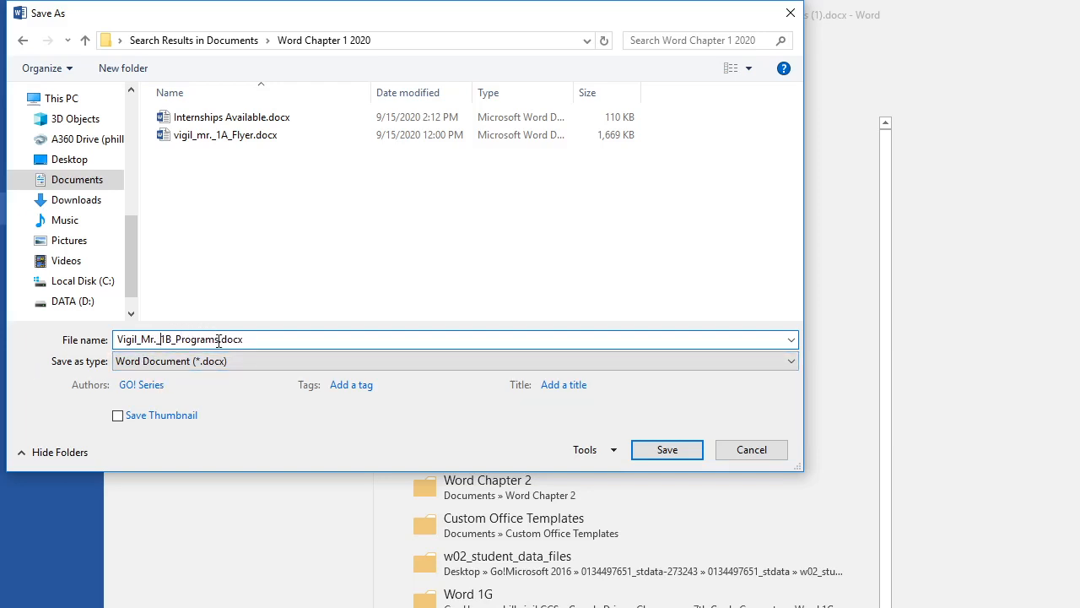
pyautogui.click(156, 339)
pyautogui.press('BackSpace')
pyautogui.write('.')
pyautogui.click(665, 451)
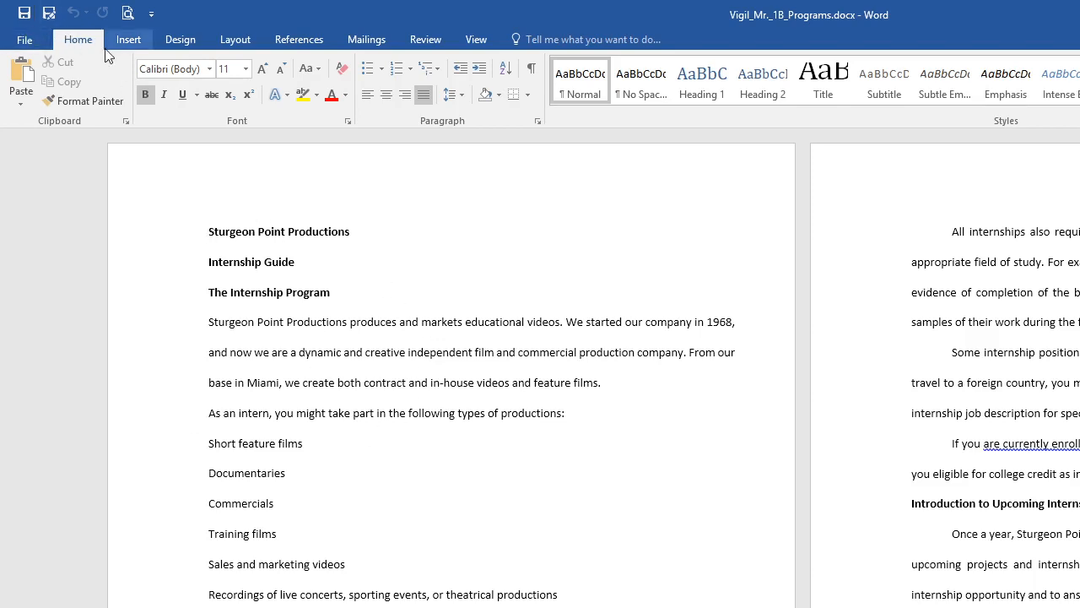
# Step: Open the custom page margin settings, clear the left margin value and set the right margin to 1 inch
pyautogui.click(188, 43)
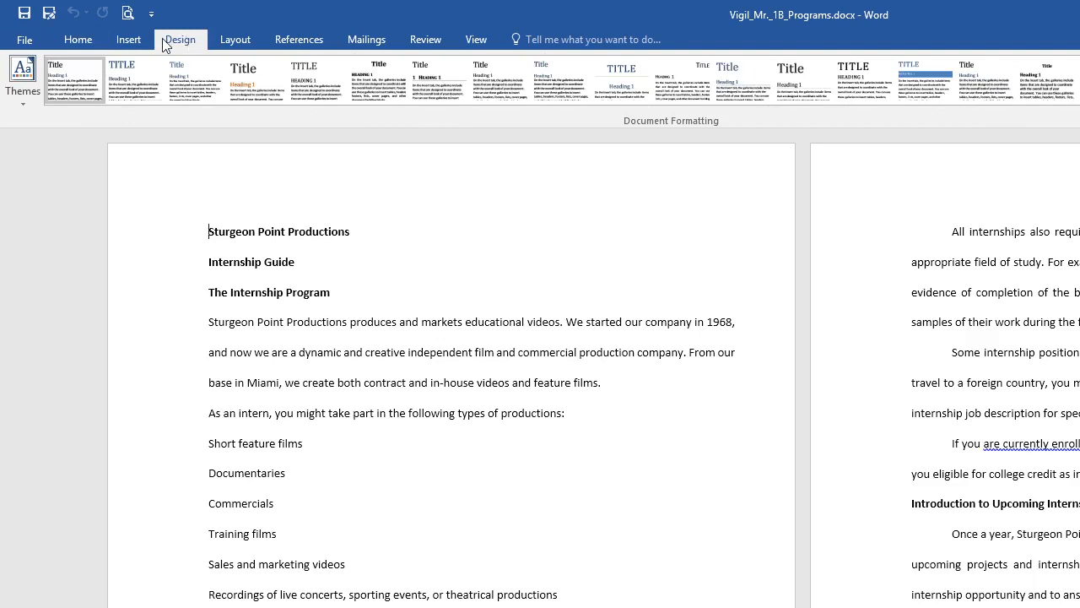
pyautogui.click(235, 42)
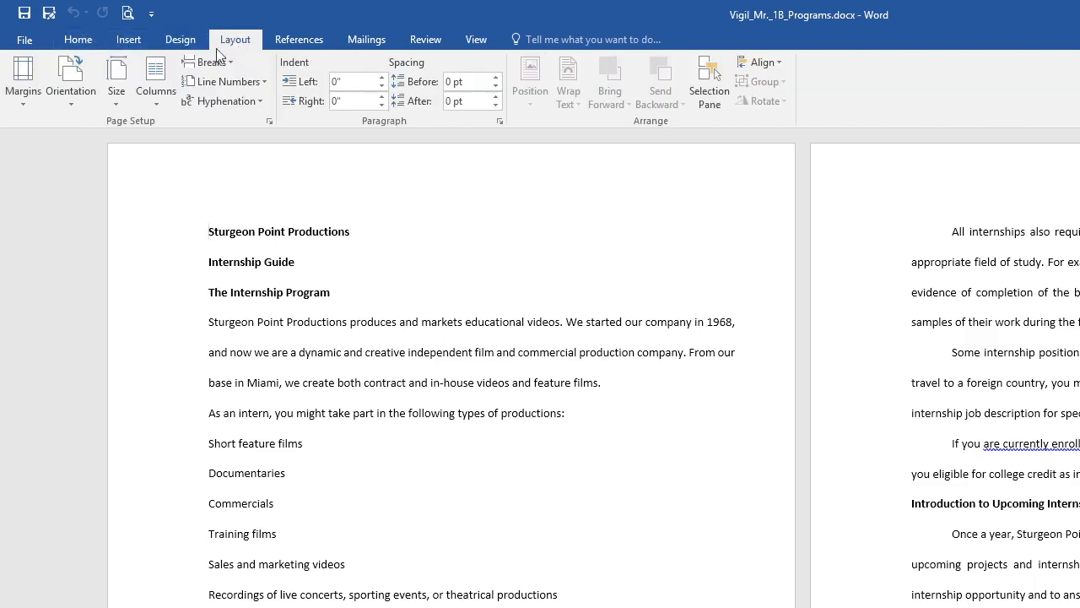
pyautogui.click(24, 81)
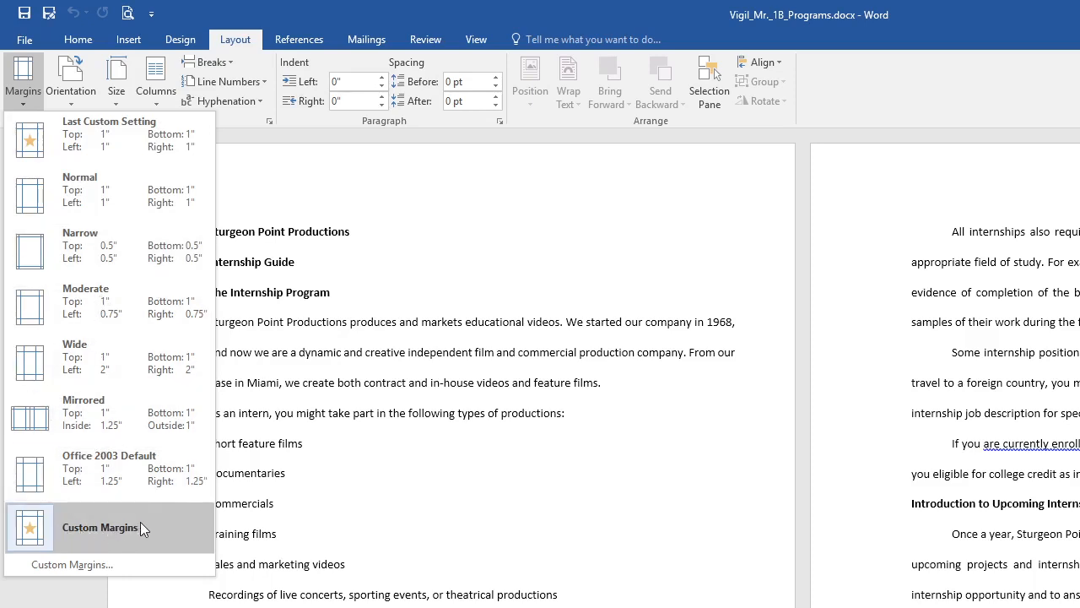
pyautogui.click(87, 567)
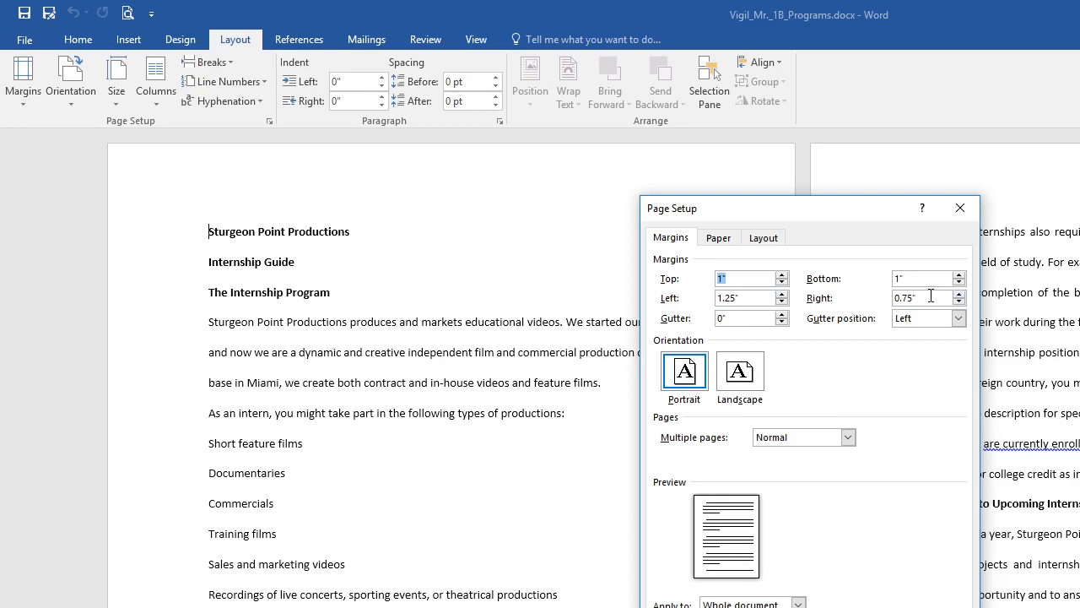
pyautogui.click(741, 300)
pyautogui.press('BackSpace')
pyautogui.press('BackSpace')
pyautogui.press('BackSpace')
pyautogui.press('BackSpace')
pyautogui.click(960, 293)
pyautogui.click(960, 294)
pyautogui.click(961, 294)
# Step: Set the left margin to 1 inch and apply the margins to the whole document
pyautogui.click(783, 294)
pyautogui.click(782, 303)
pyautogui.click(783, 294)
pyautogui.click(783, 294)
pyautogui.click(783, 294)
pyautogui.click(783, 294)
pyautogui.click(783, 294)
pyautogui.click(782, 303)
pyautogui.click(782, 303)
pyautogui.click(782, 303)
pyautogui.click(783, 303)
pyautogui.press('Return')
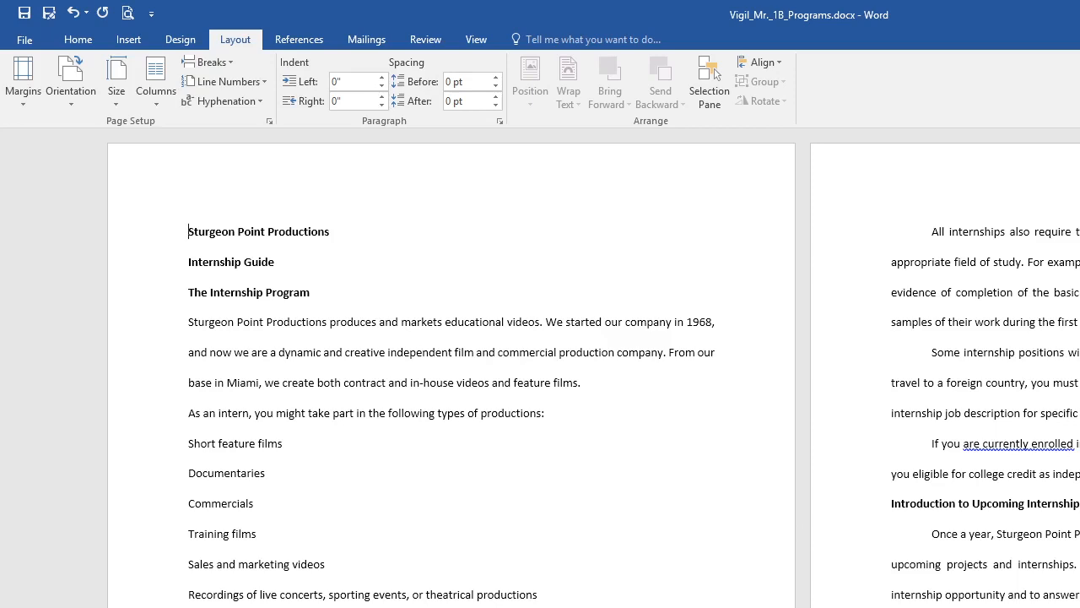
pyautogui.scroll(-5, 540, 368)
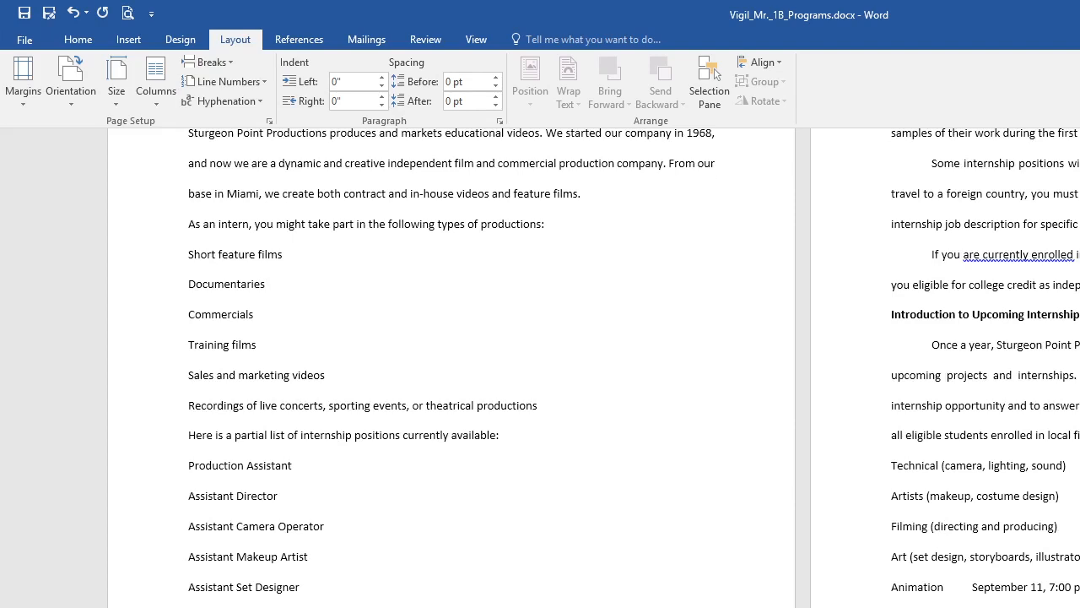
pyautogui.scroll(5, 540, 367)
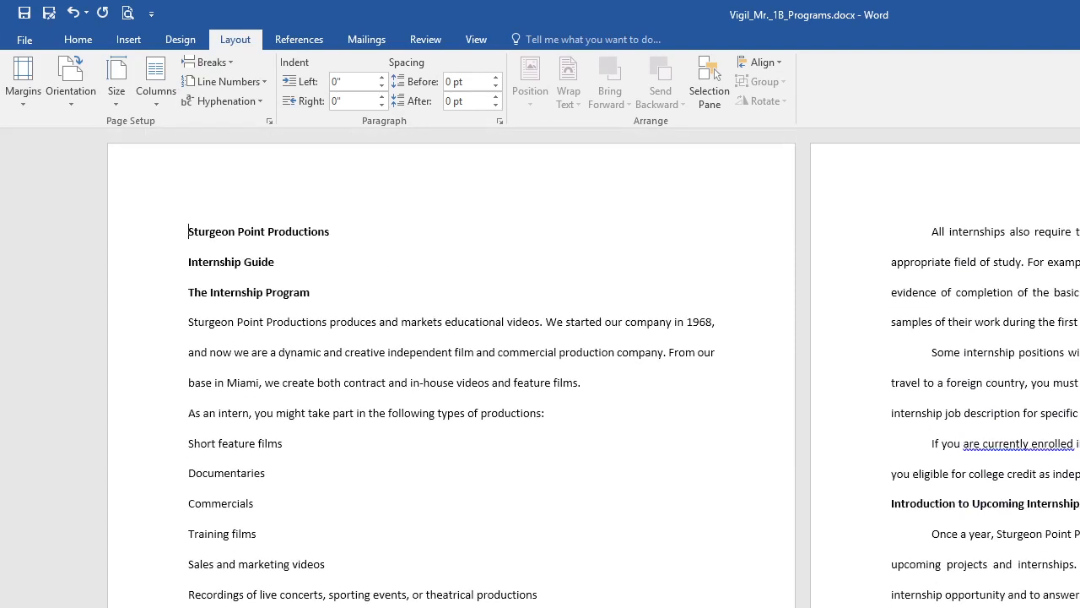
pyautogui.scroll(-5, 540, 368)
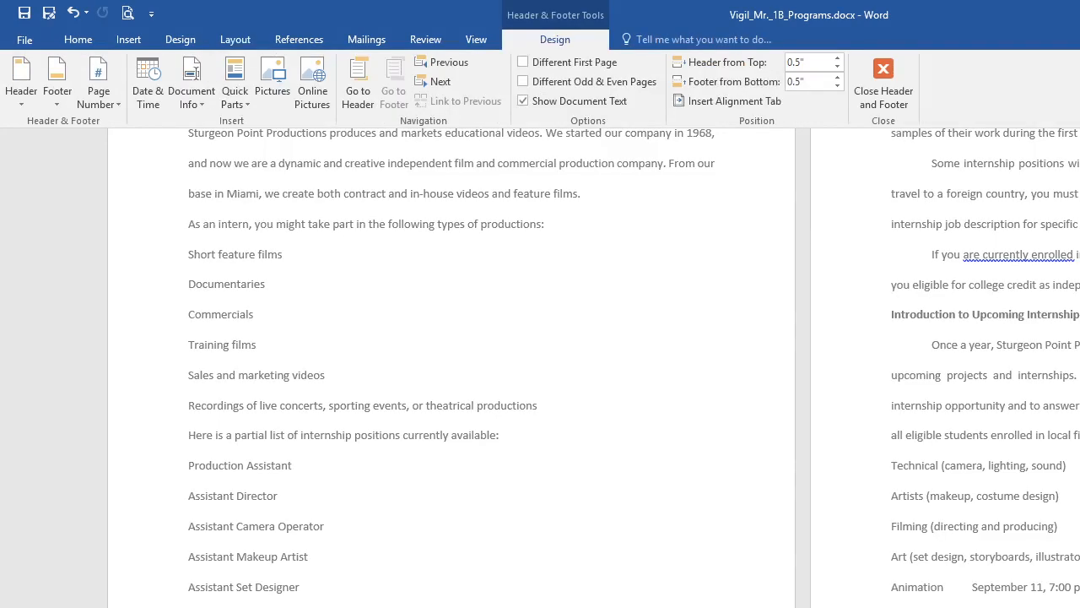
pyautogui.doubleClick(234, 557)
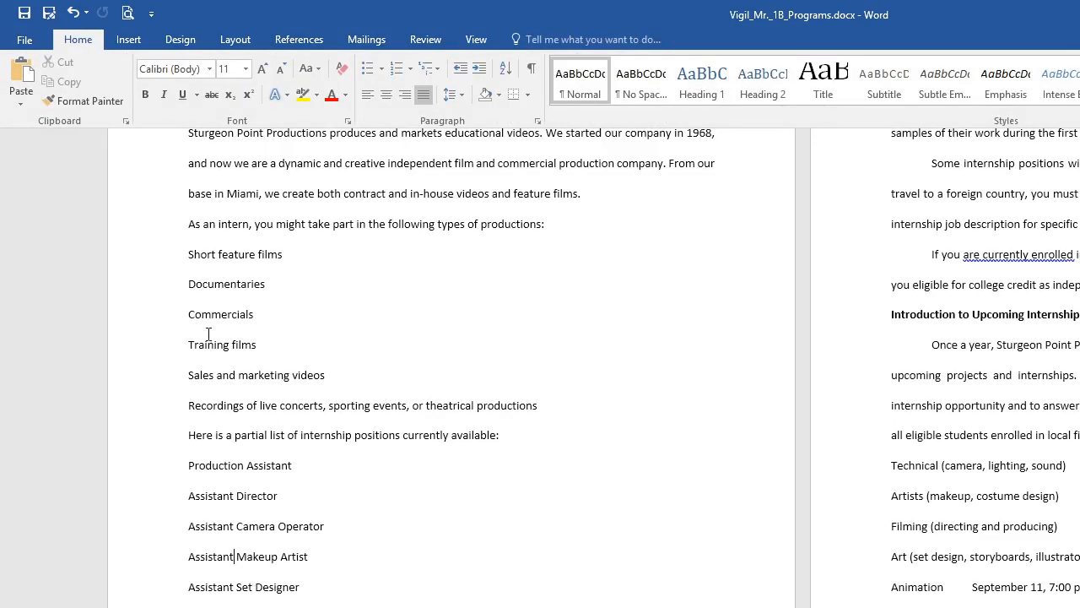
# Step: Open the document's footer for editing and insert the File Name field in it
pyautogui.click(129, 40)
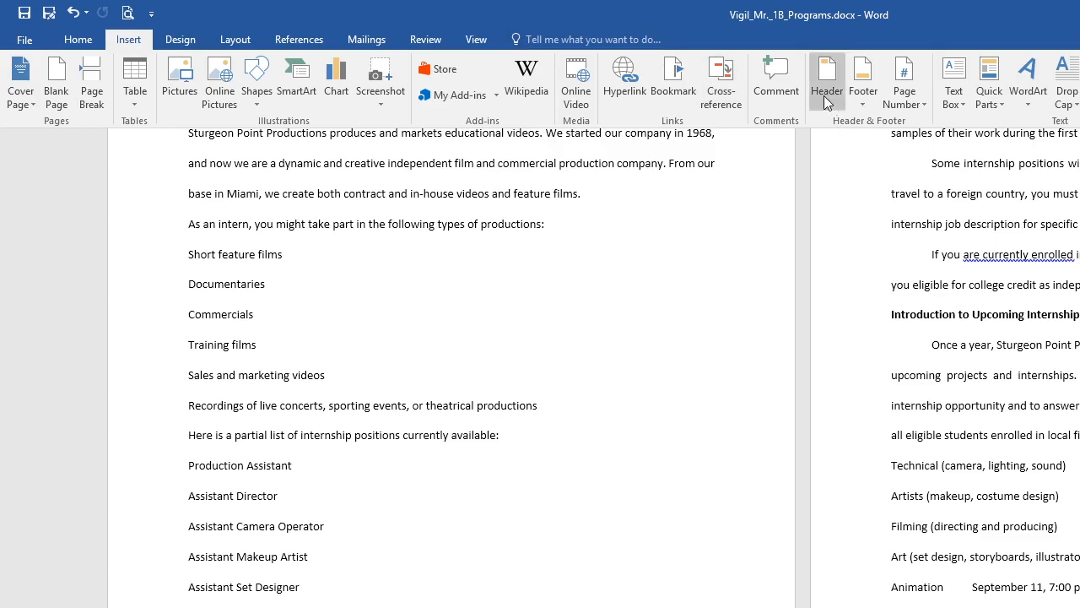
pyautogui.click(870, 98)
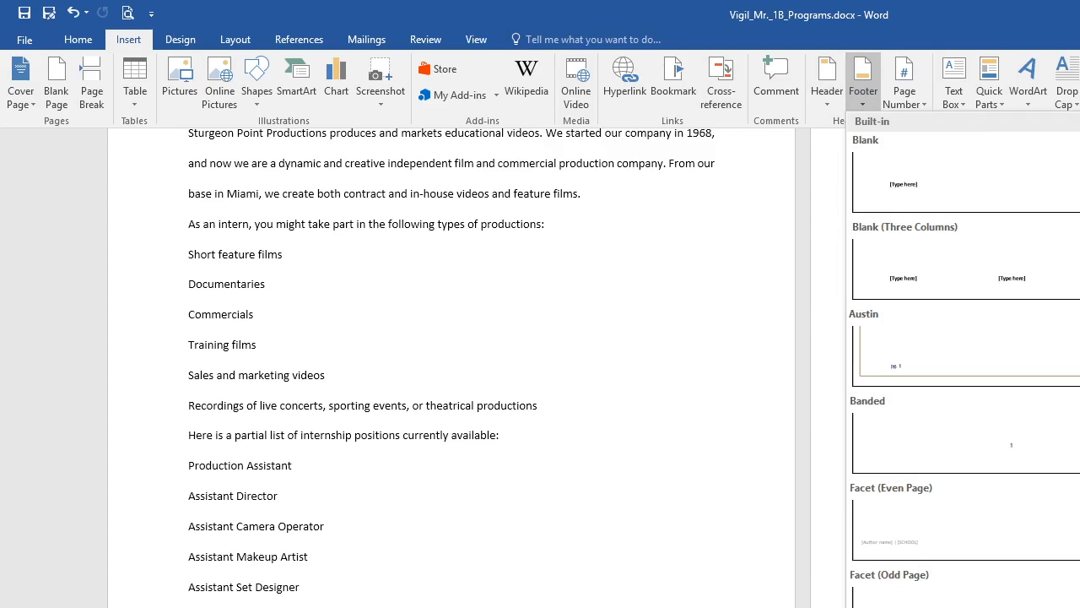
pyautogui.press('e')
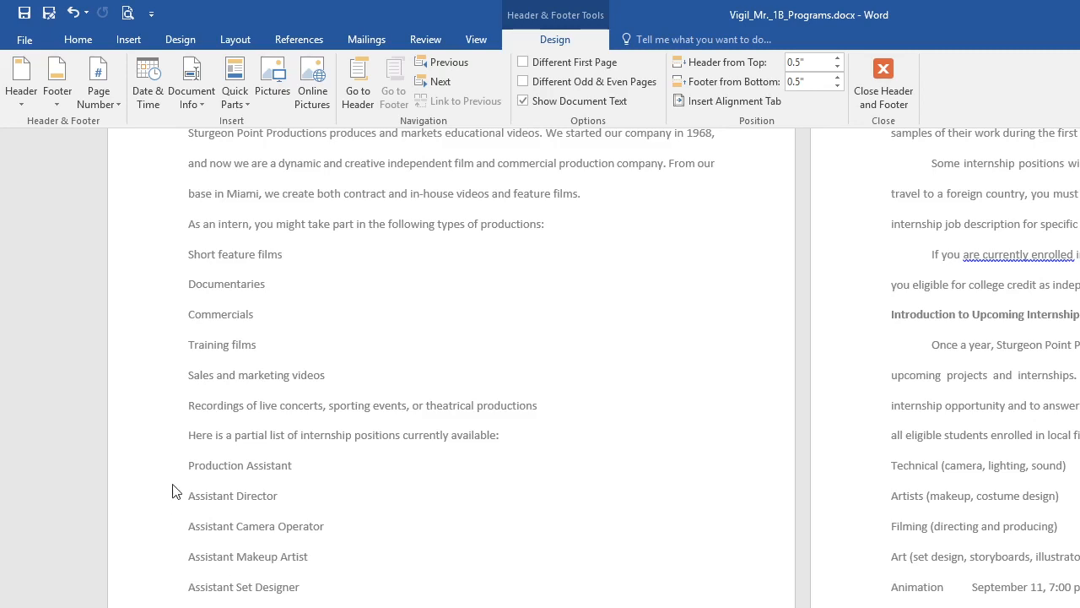
pyautogui.click(193, 97)
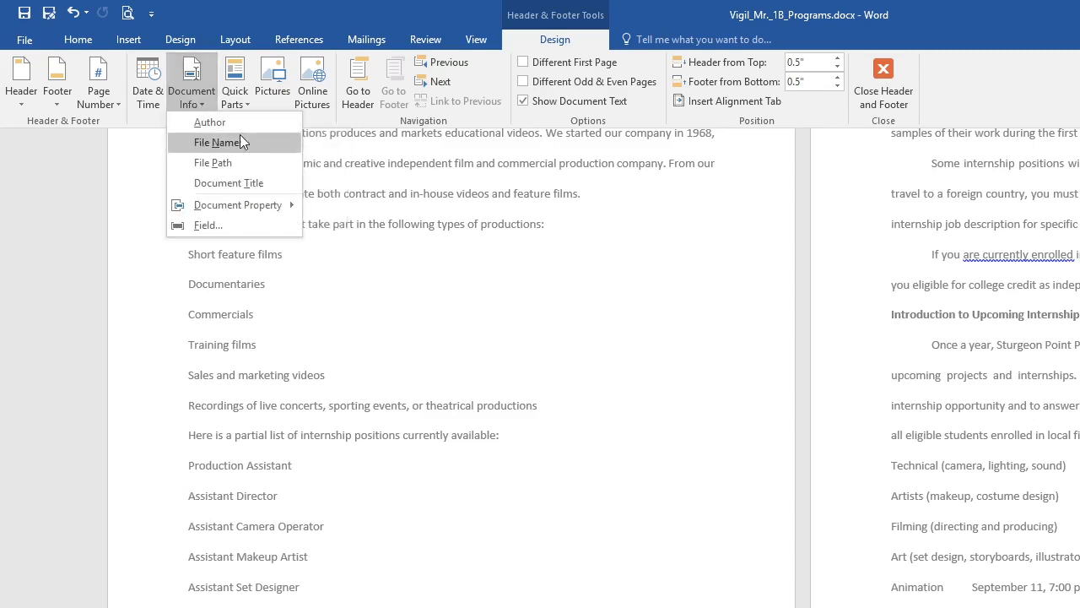
pyautogui.click(226, 144)
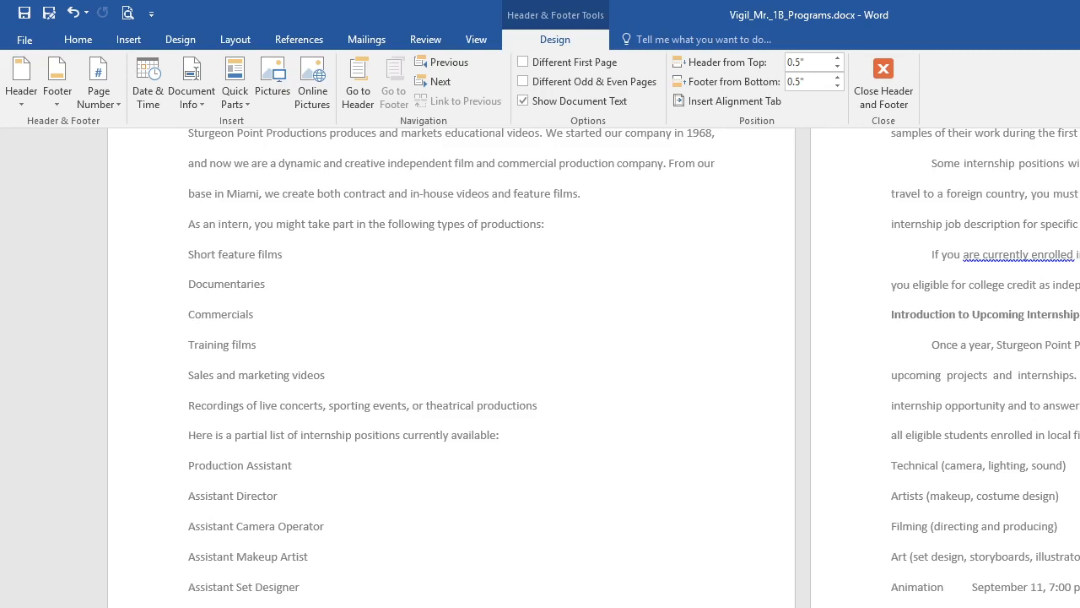
pyautogui.scroll(5, 451, 372)
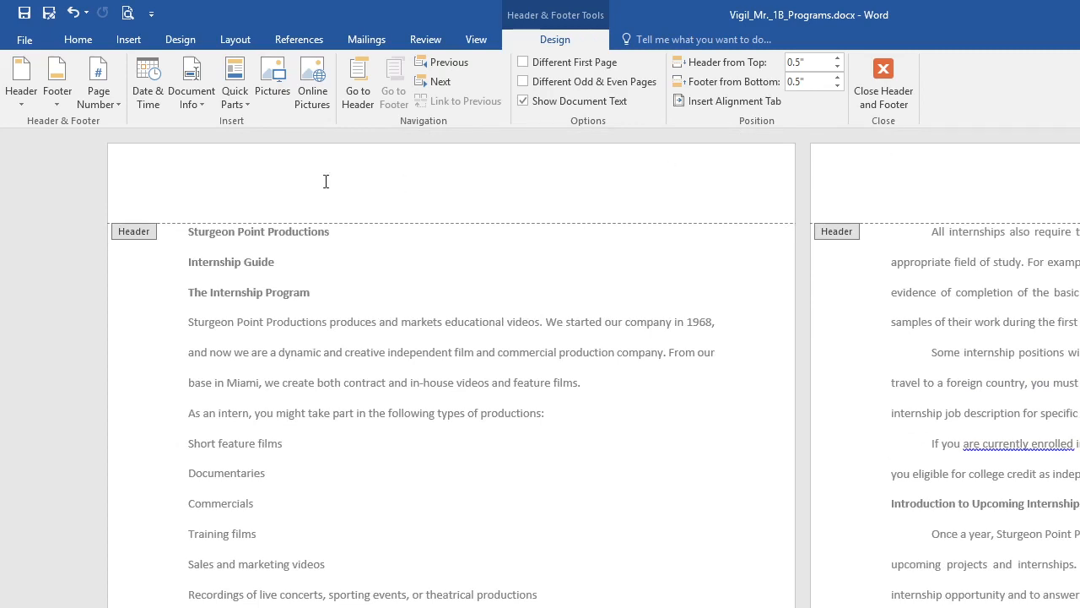
# Step: Place the cursor in the page header, and leave header and footer editing to return to the document body
pyautogui.click(275, 177)
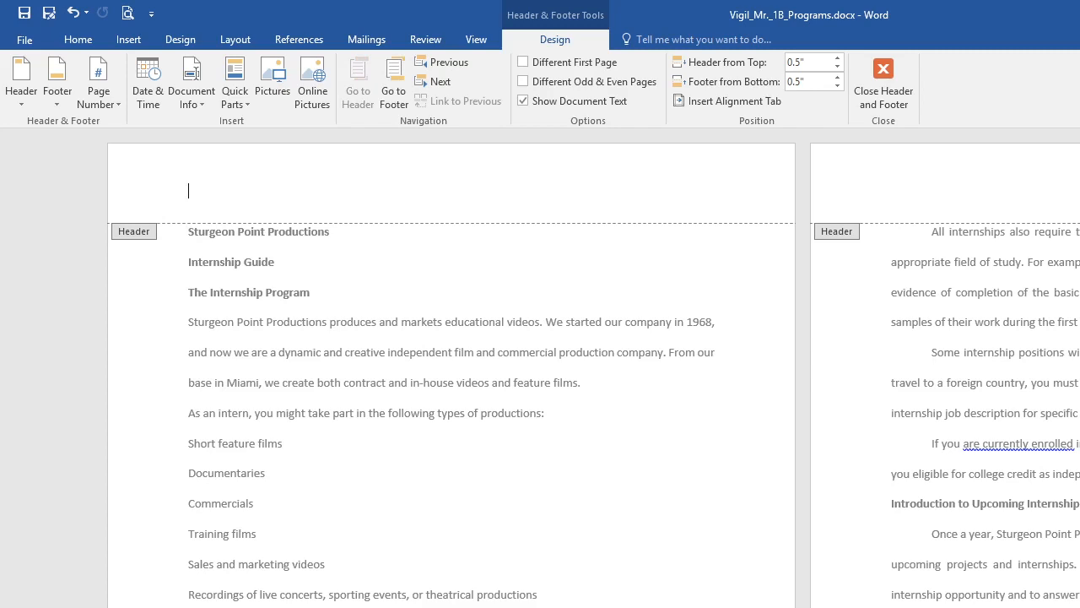
pyautogui.scroll(-3, 451, 371)
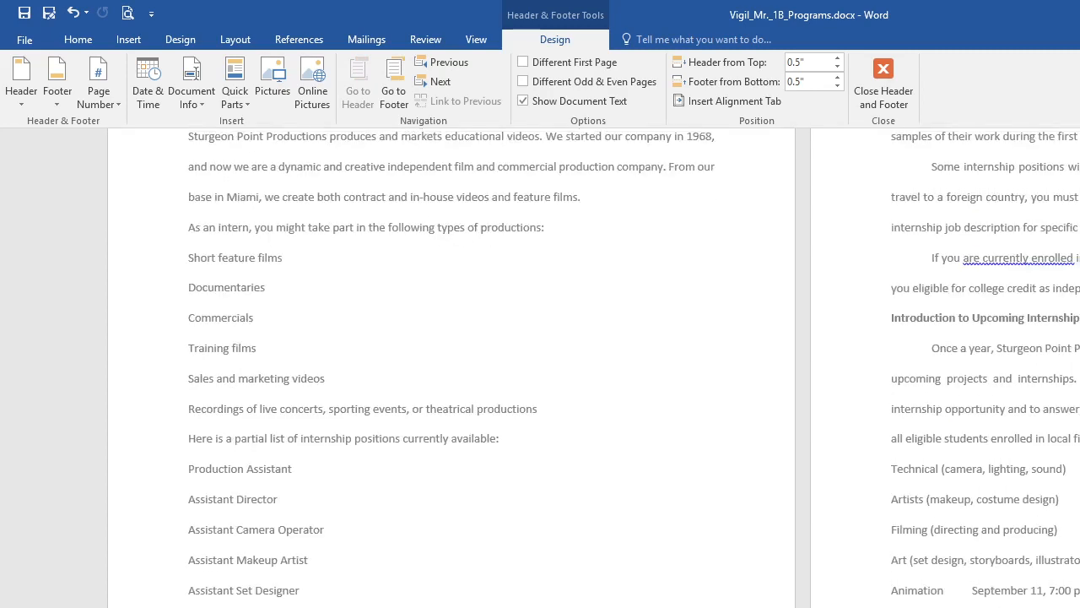
pyautogui.scroll(3, 452, 372)
pyautogui.scroll(-3, 452, 371)
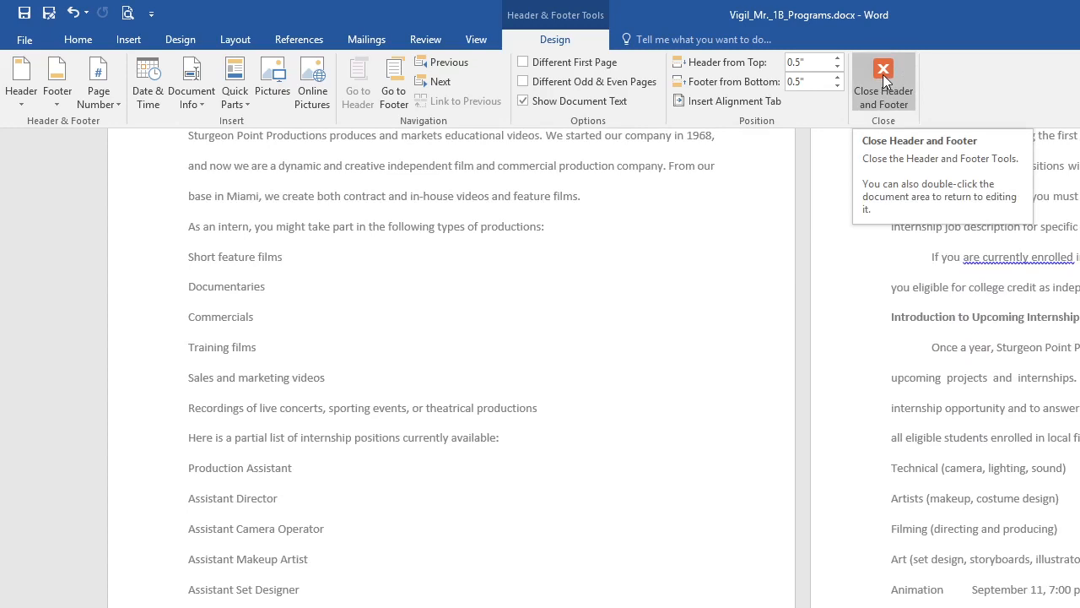
pyautogui.doubleClick(213, 408)
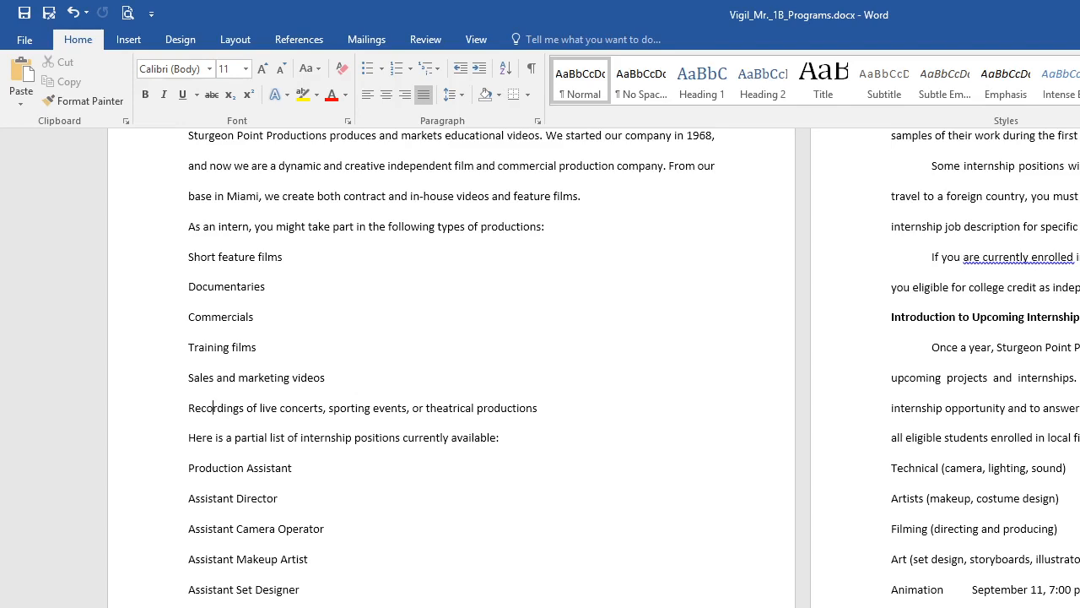
# Step: Review the guide's text from the Sturgeon Point Productions title through the Introduction to Upcoming Internships section, checking its paragraph alignment and spacing
pyautogui.scroll(4, 541, 368)
pyautogui.scroll(-3, 540, 368)
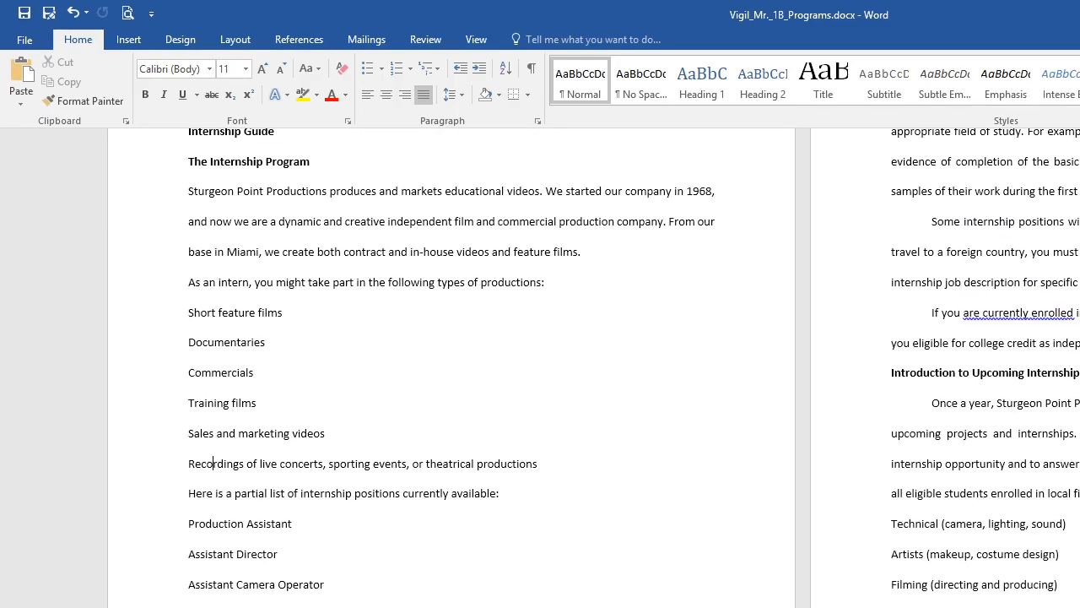
pyautogui.scroll(2, 540, 368)
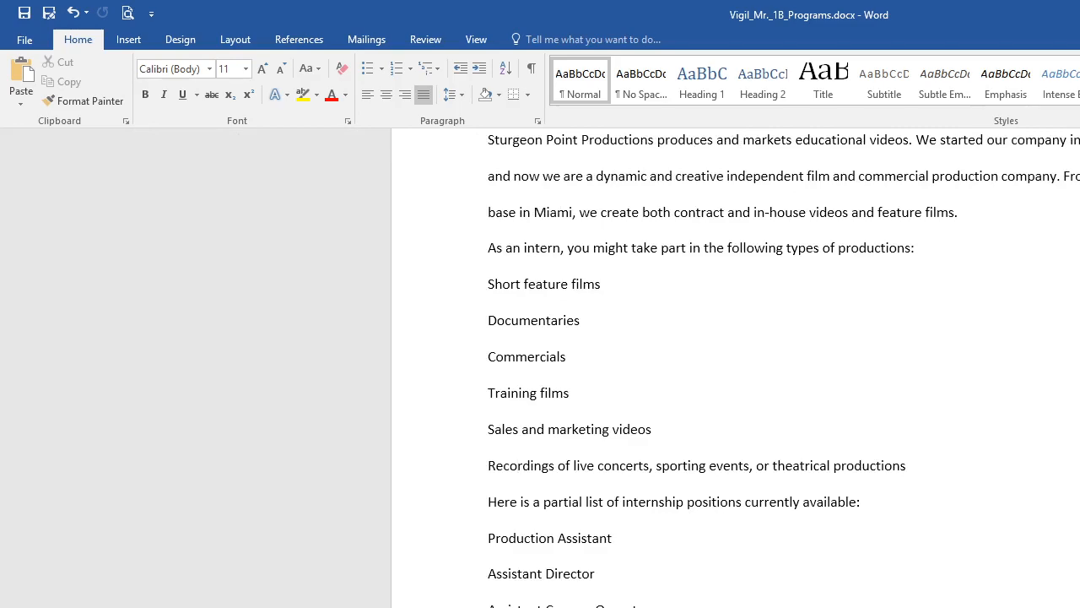
pyautogui.scroll(3, 540, 368)
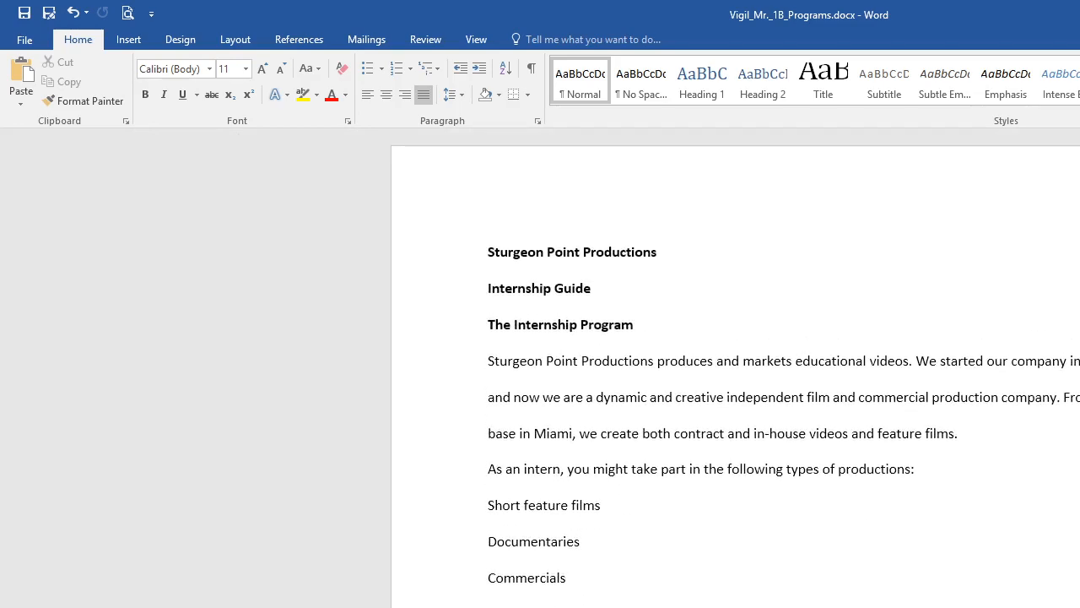
pyautogui.scroll(-10, 540, 368)
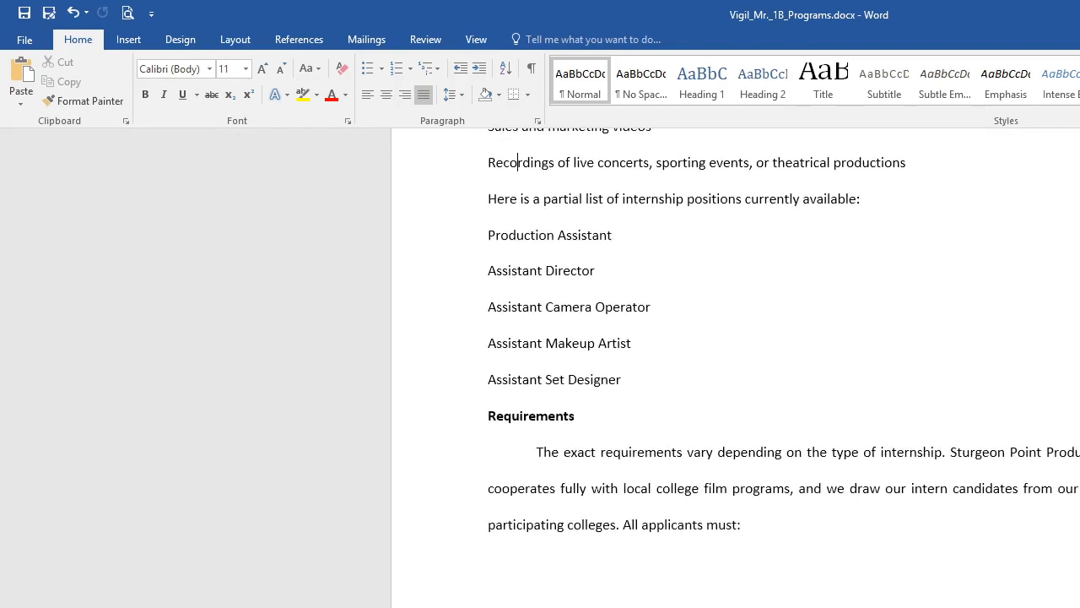
pyautogui.scroll(-10, 736, 368)
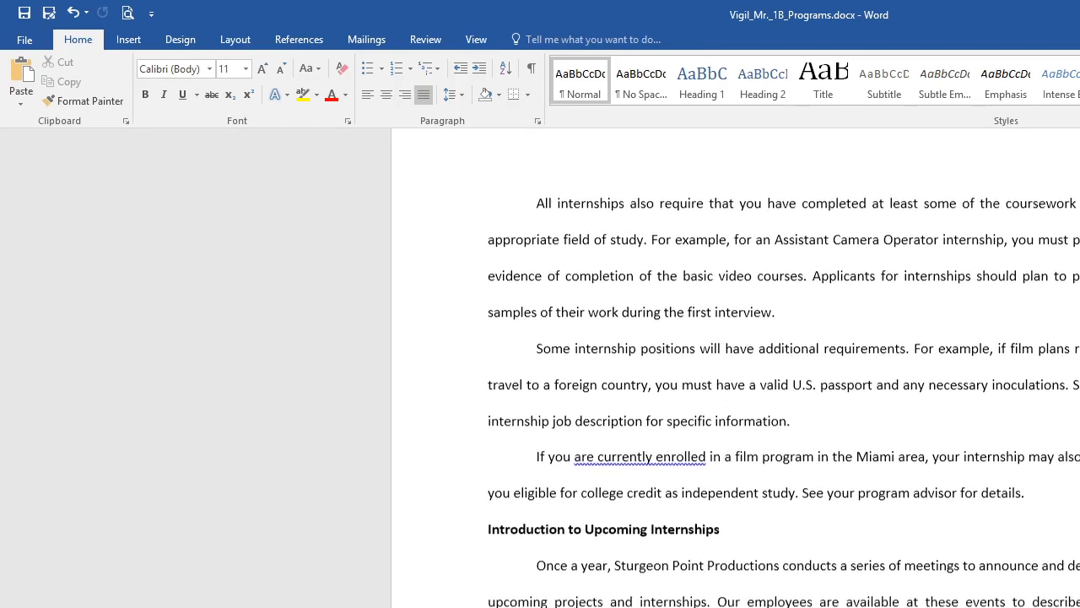
pyautogui.scroll(-2, 736, 368)
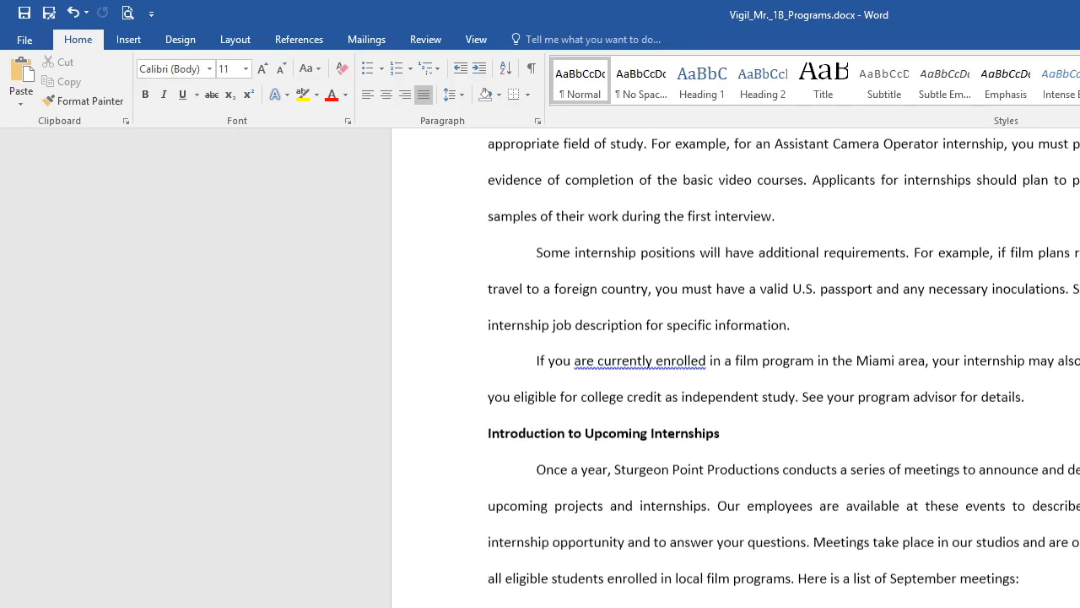
pyautogui.scroll(3, 736, 368)
pyautogui.scroll(1, 736, 368)
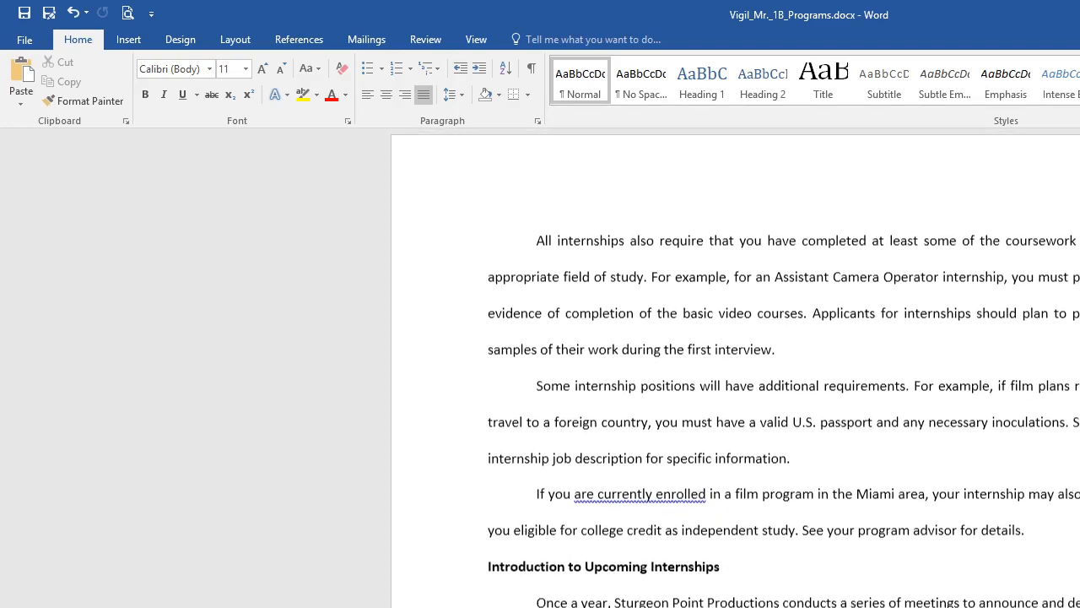
pyautogui.scroll(-1, 735, 368)
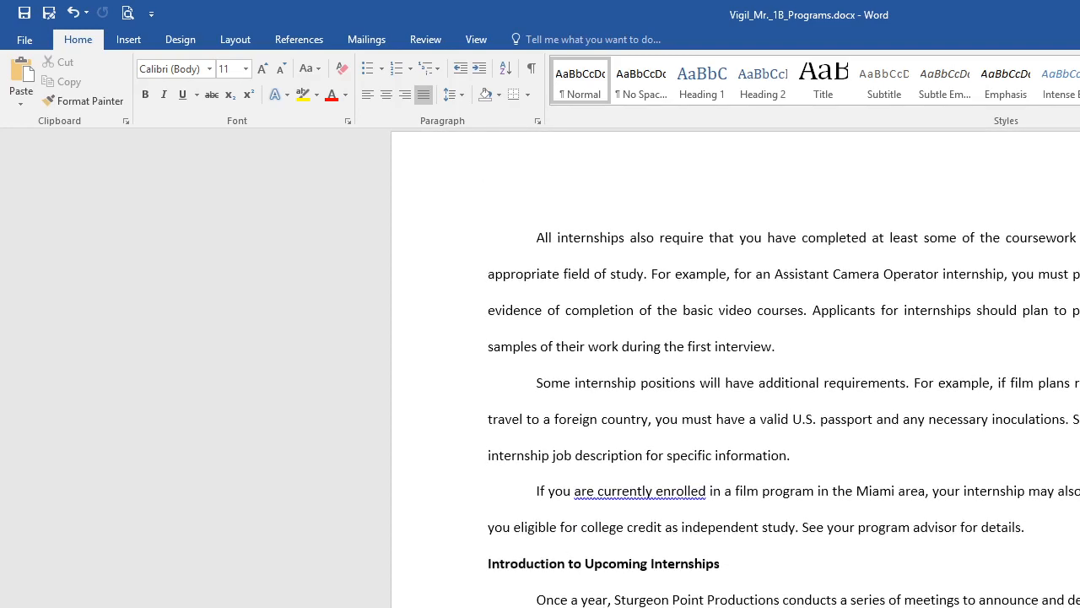
pyautogui.scroll(-5, 734, 368)
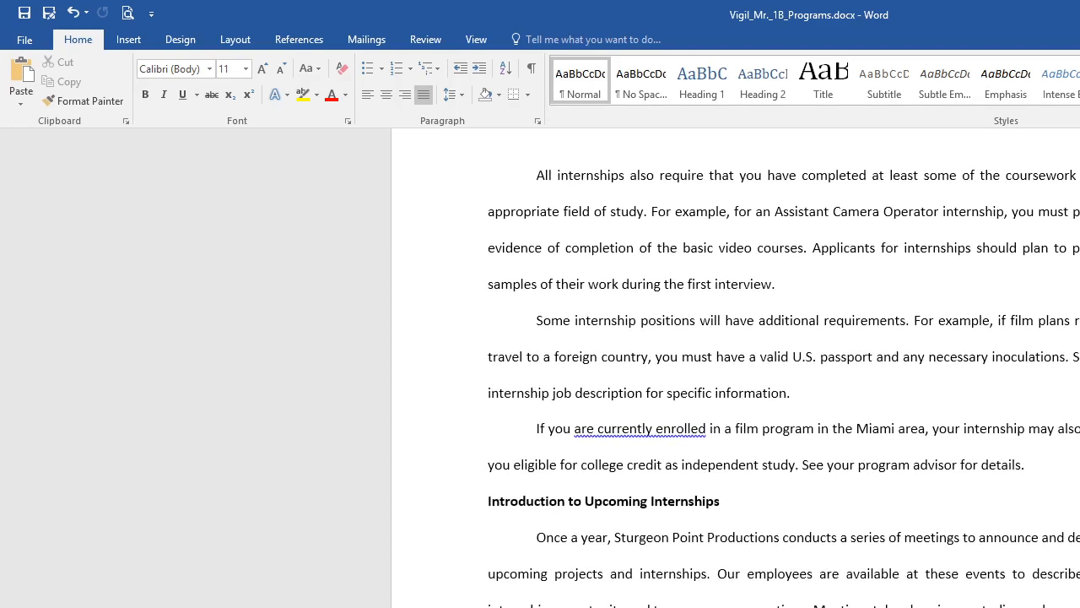
pyautogui.scroll(1, 734, 368)
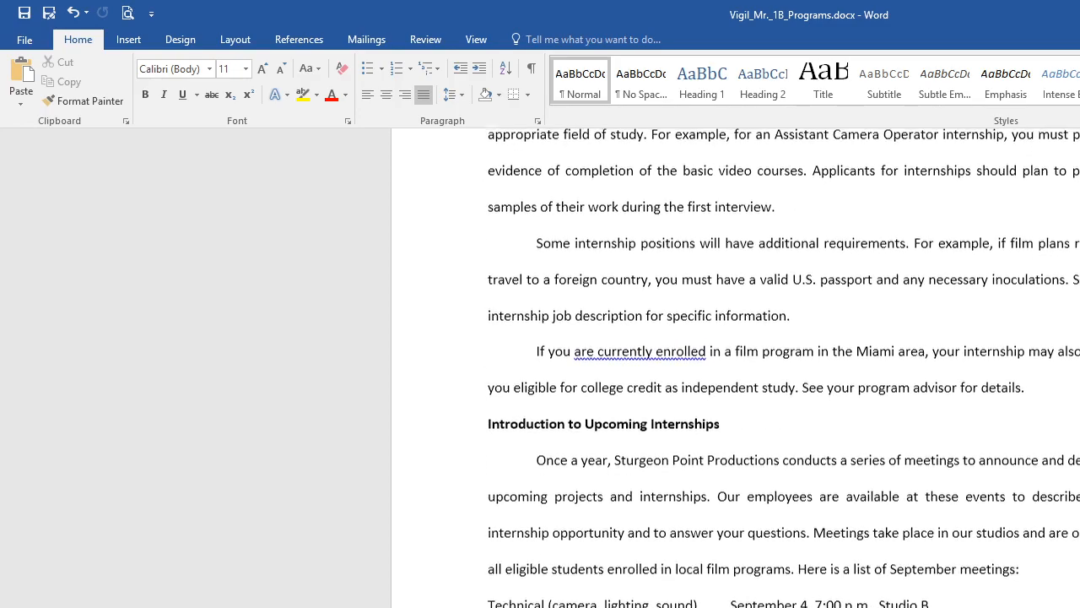
pyautogui.scroll(3, 735, 368)
pyautogui.scroll(-1, 734, 368)
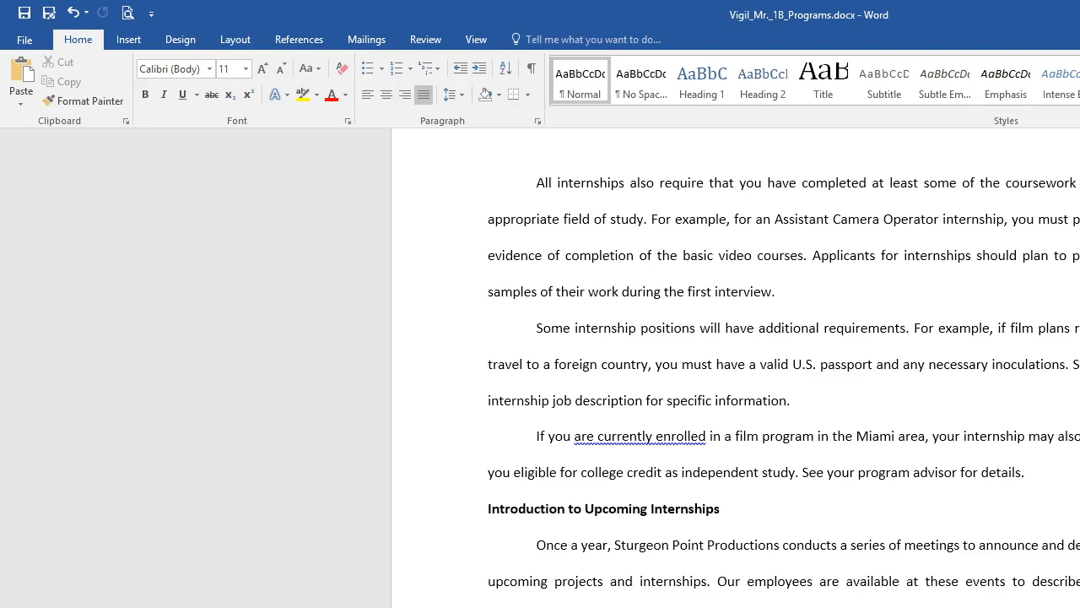
pyautogui.scroll(10, 734, 371)
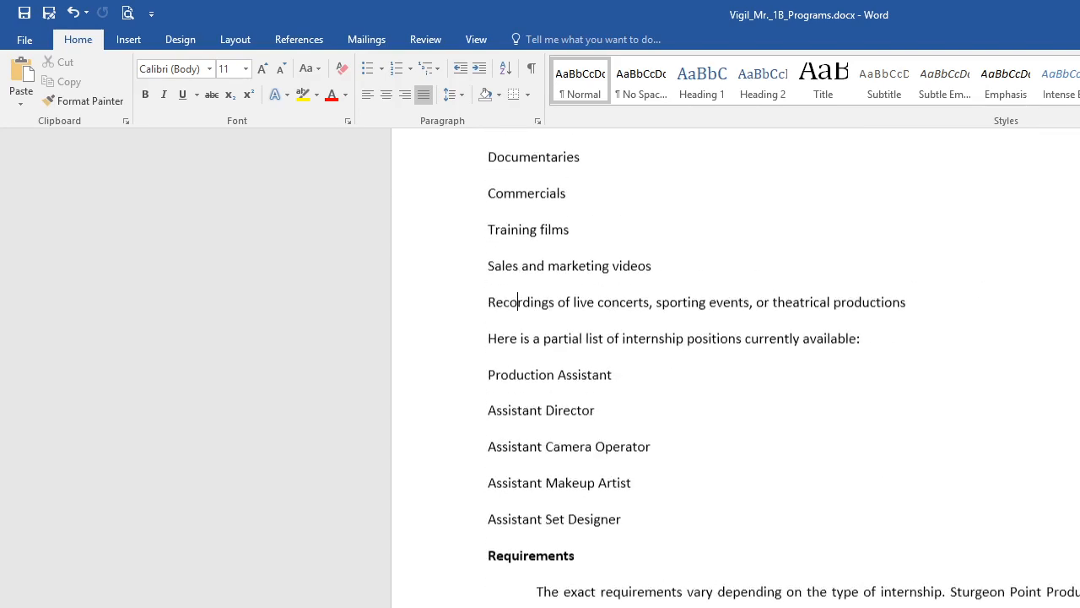
pyautogui.scroll(5, 734, 371)
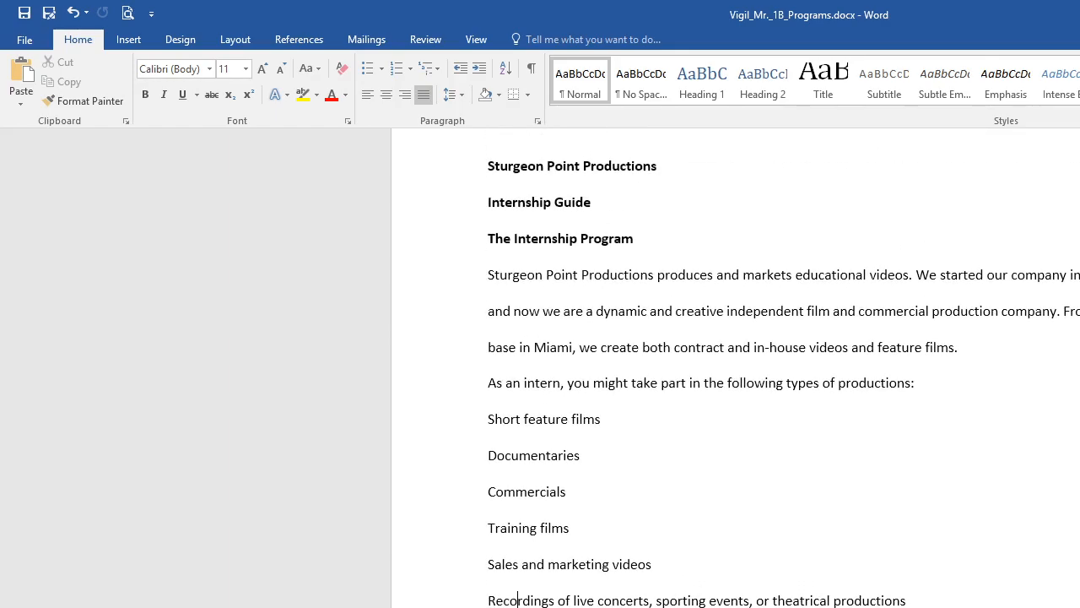
pyautogui.scroll(-20, 735, 371)
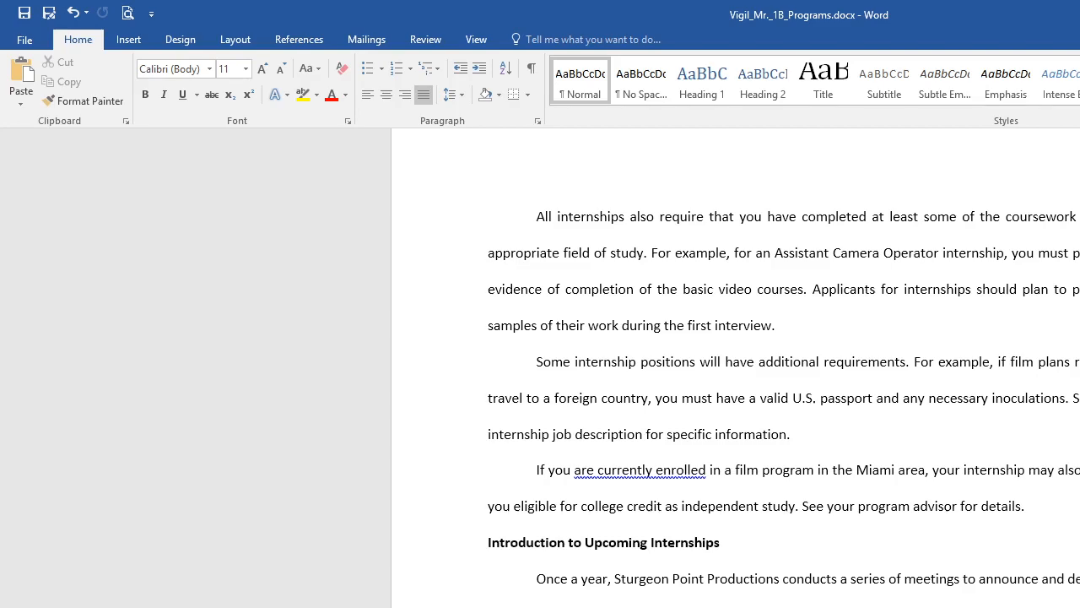
pyautogui.scroll(10, 517, 594)
pyautogui.scroll(2, 517, 593)
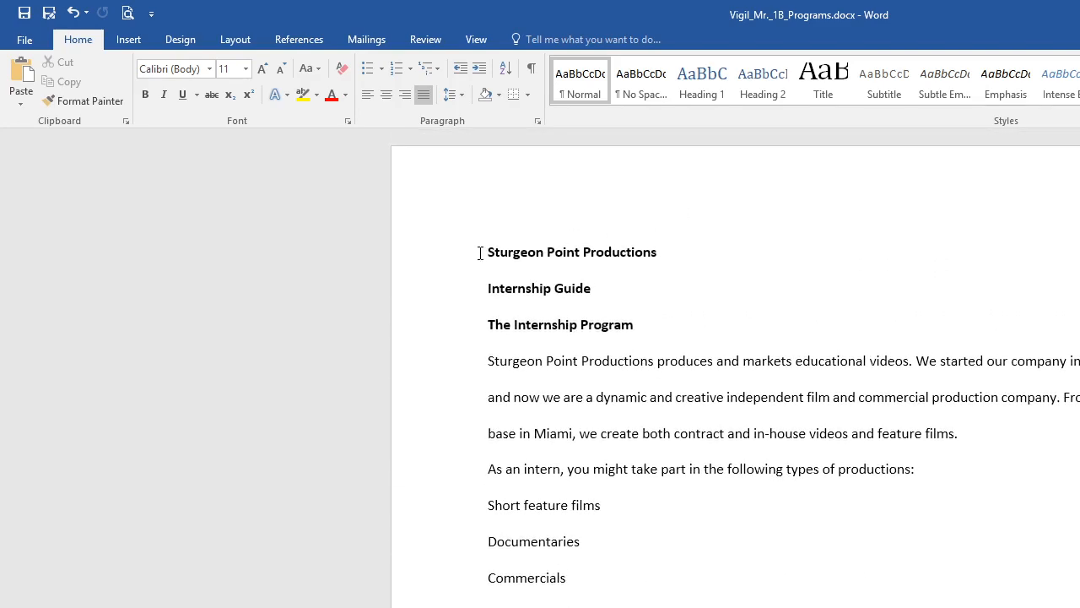
# Step: Select the entire document text and align it left
pyautogui.moveTo(480, 253); pyautogui.dragTo(735, 607)
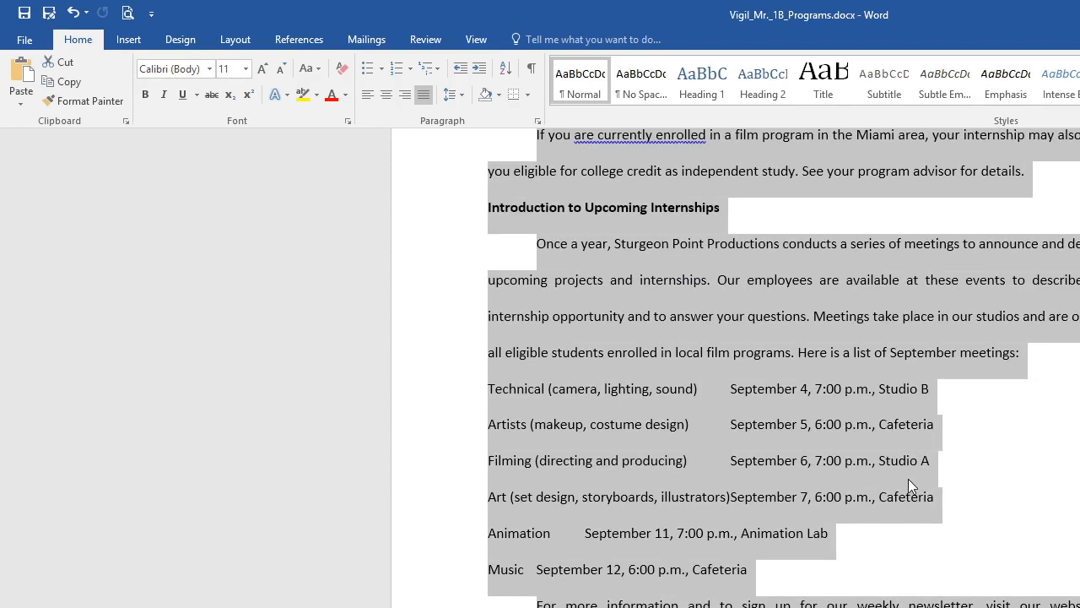
pyautogui.click(908, 479)
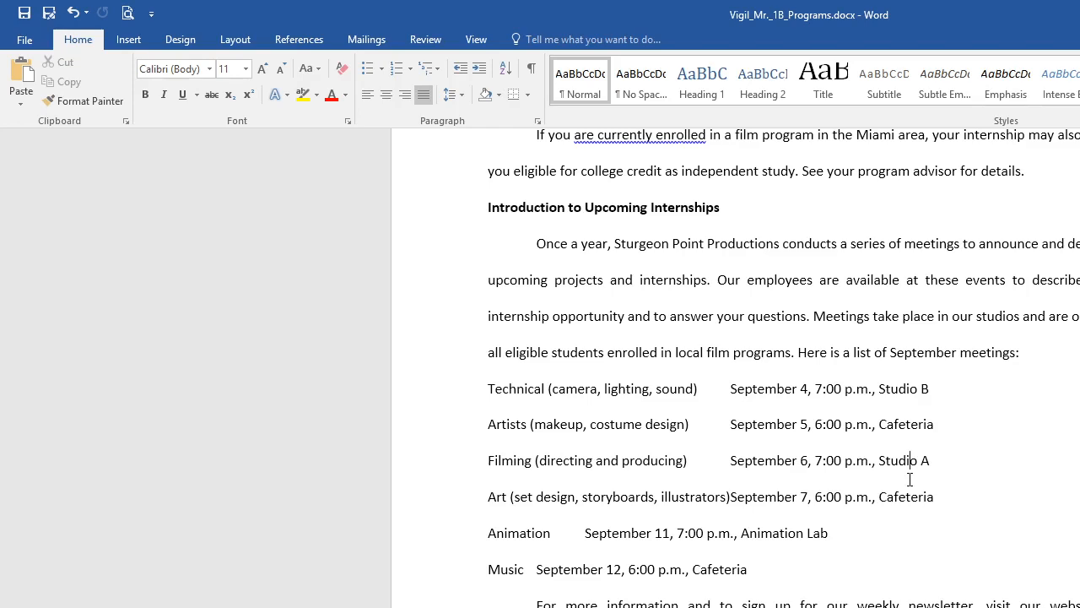
pyautogui.hotkey('ctrl', 'a')
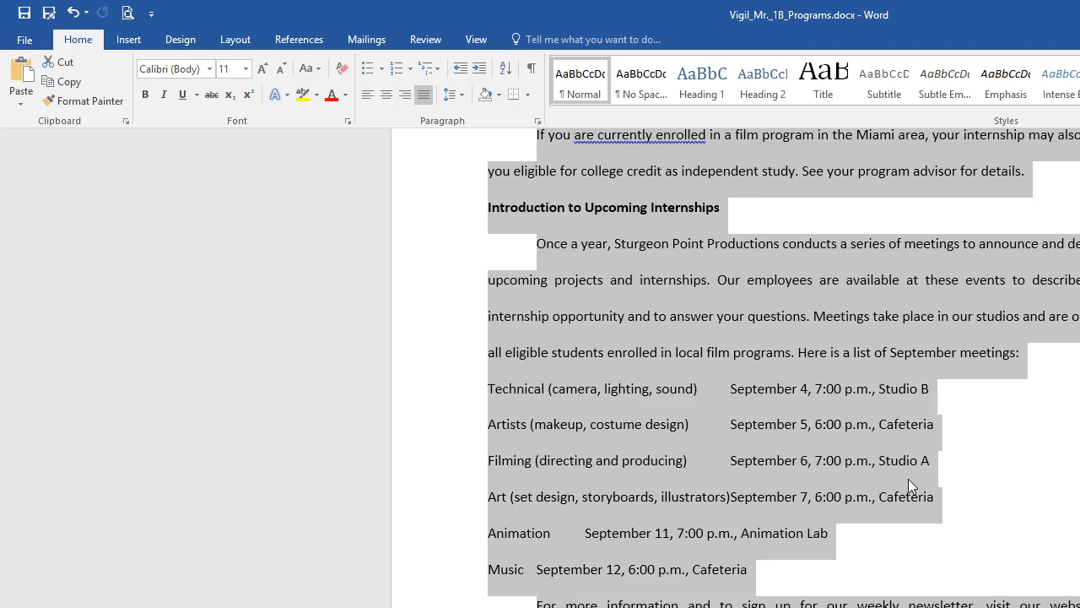
pyautogui.scroll(-5, 909, 479)
pyautogui.scroll(12, 908, 479)
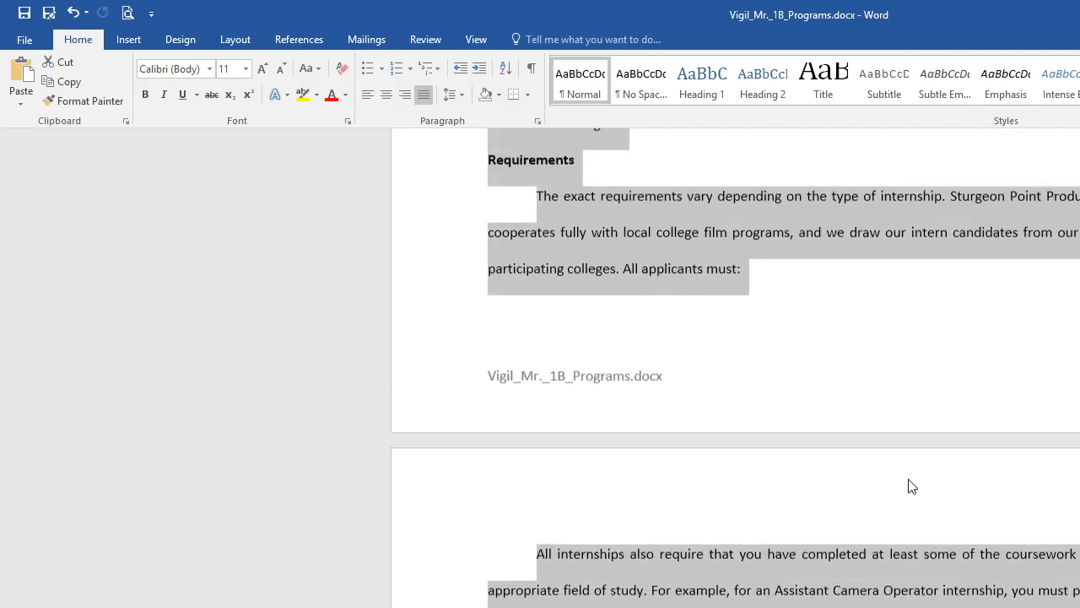
pyautogui.scroll(6, 911, 485)
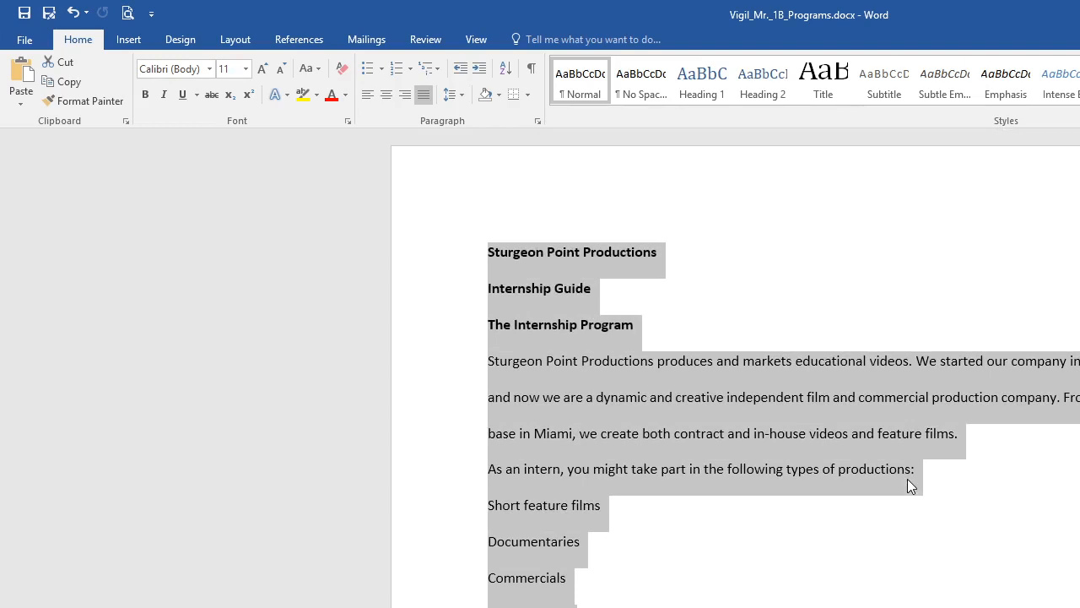
pyautogui.click(423, 98)
pyautogui.click(370, 96)
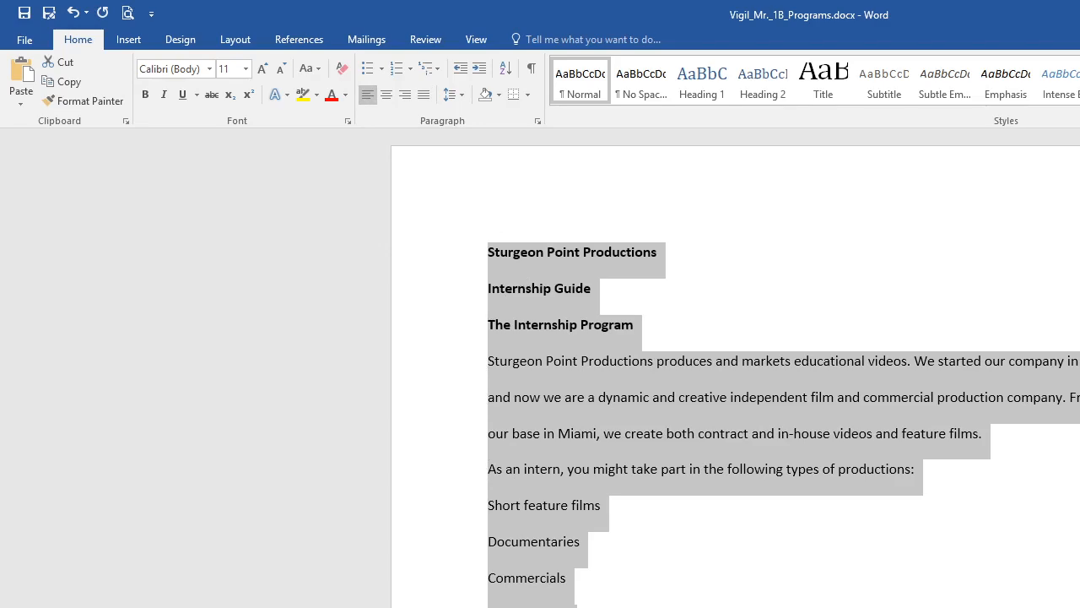
pyautogui.scroll(-10, 735, 371)
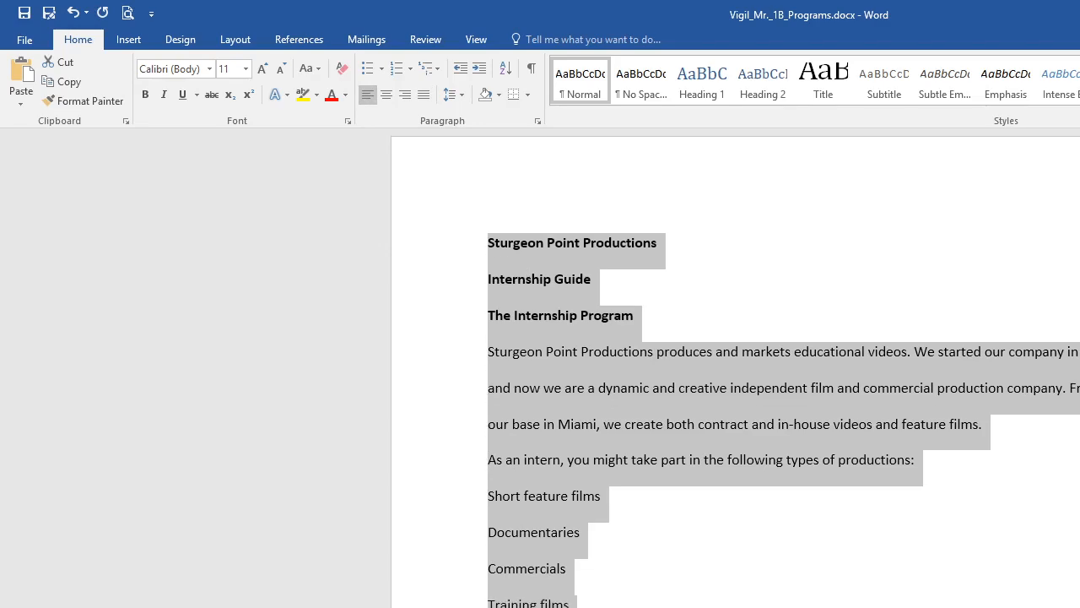
pyautogui.scroll(-3, 735, 371)
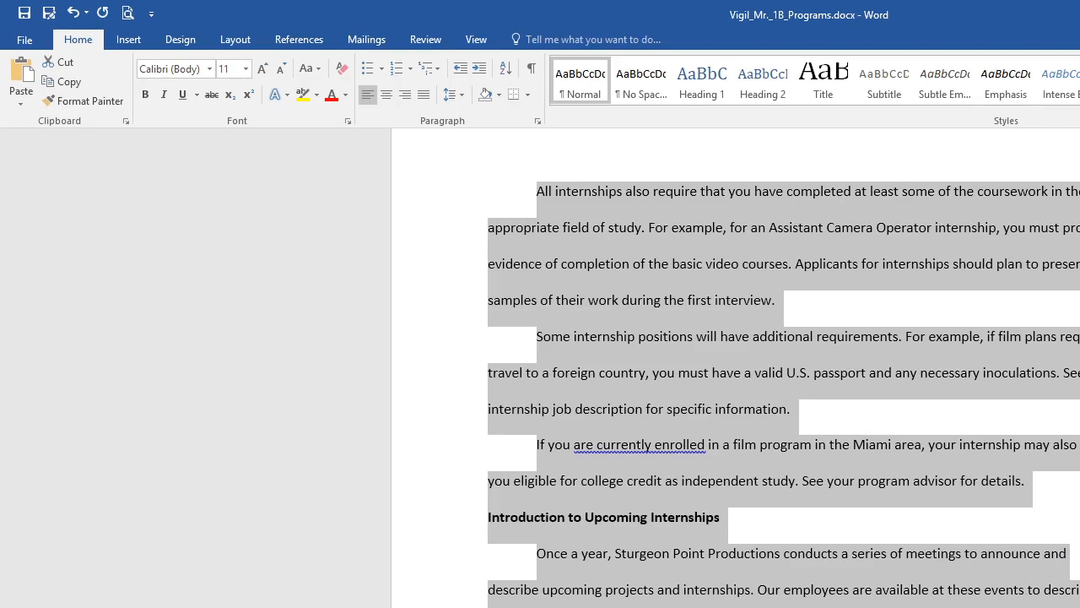
pyautogui.scroll(10, 734, 372)
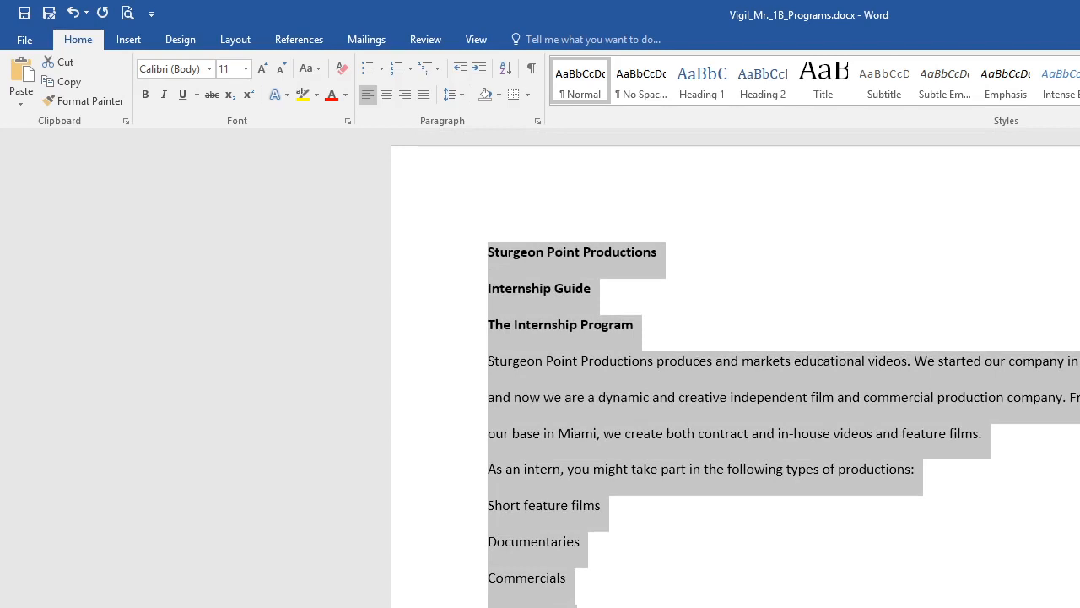
pyautogui.click(673, 249)
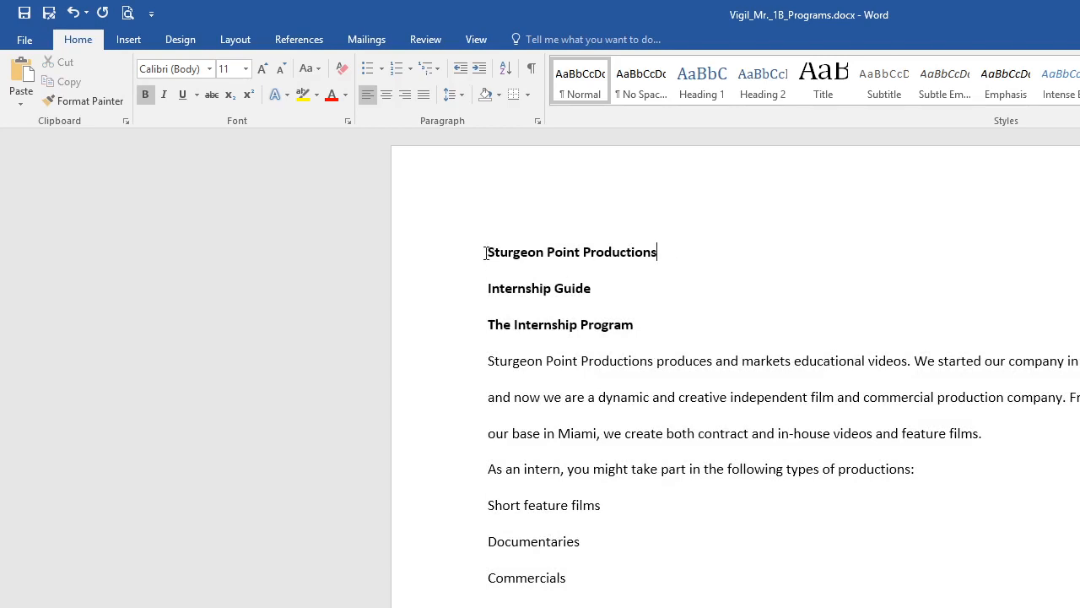
pyautogui.click(487, 254)
pyautogui.moveTo(487, 253); pyautogui.dragTo(609, 233)
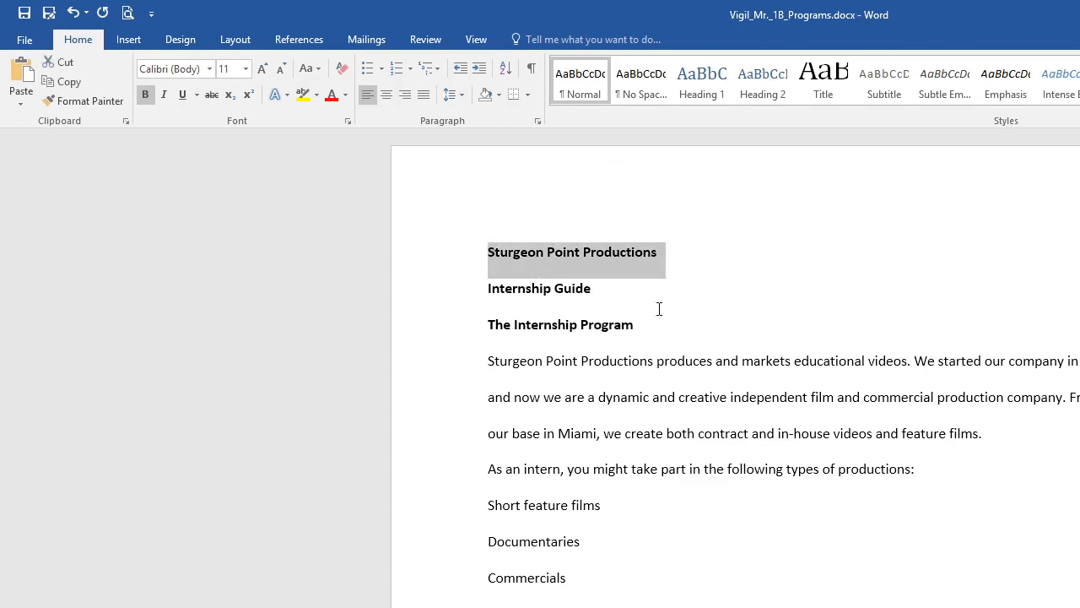
pyautogui.click(557, 304)
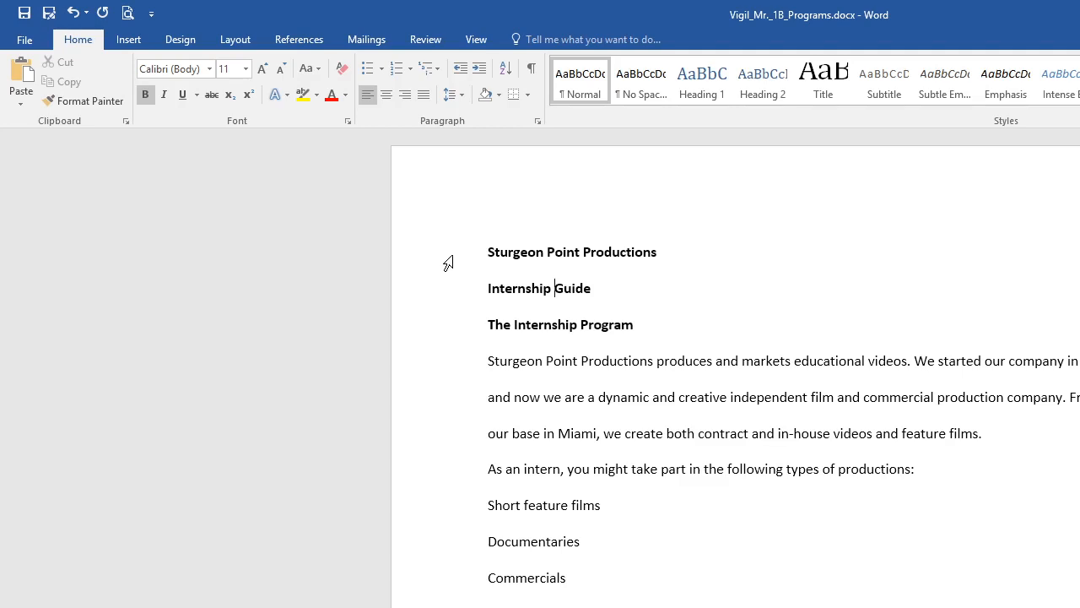
pyautogui.click(446, 263)
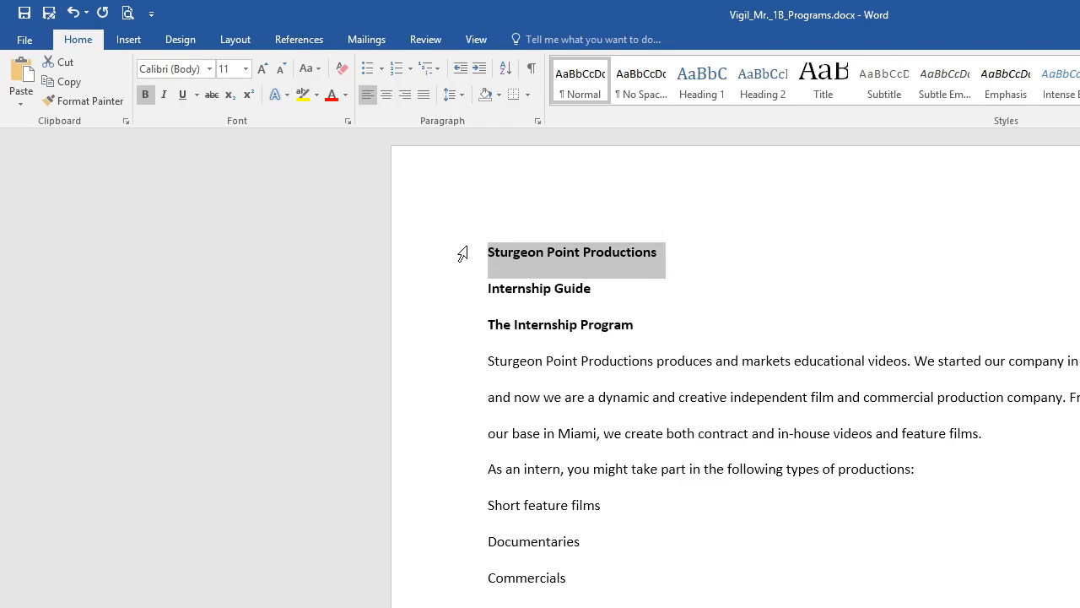
pyautogui.click(464, 292)
pyautogui.click(460, 326)
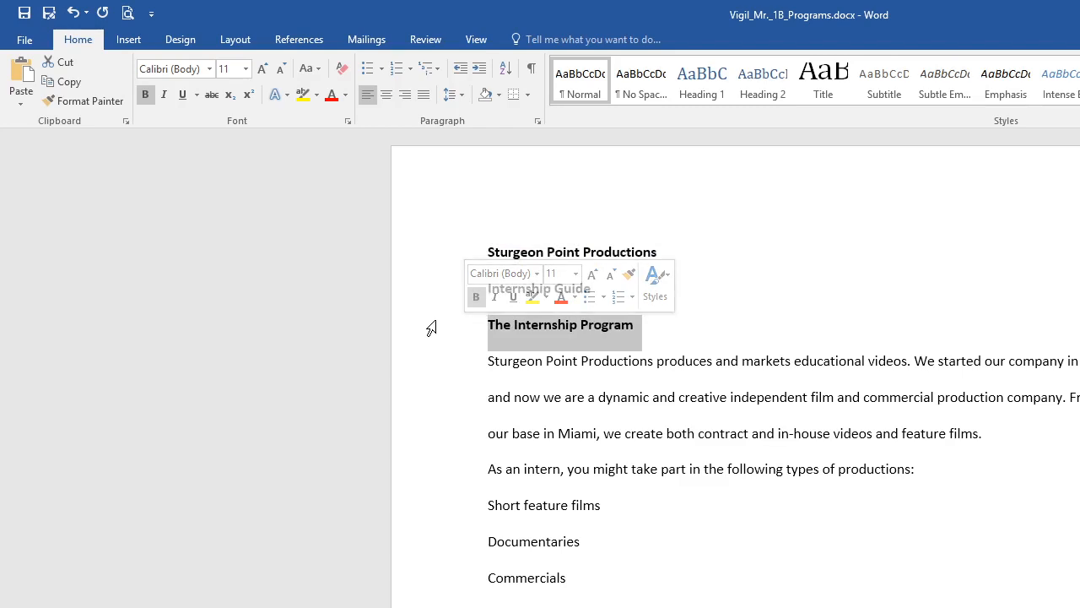
# Step: Set the font size of the Sturgeon Point Productions title line to 40
pyautogui.click(439, 255)
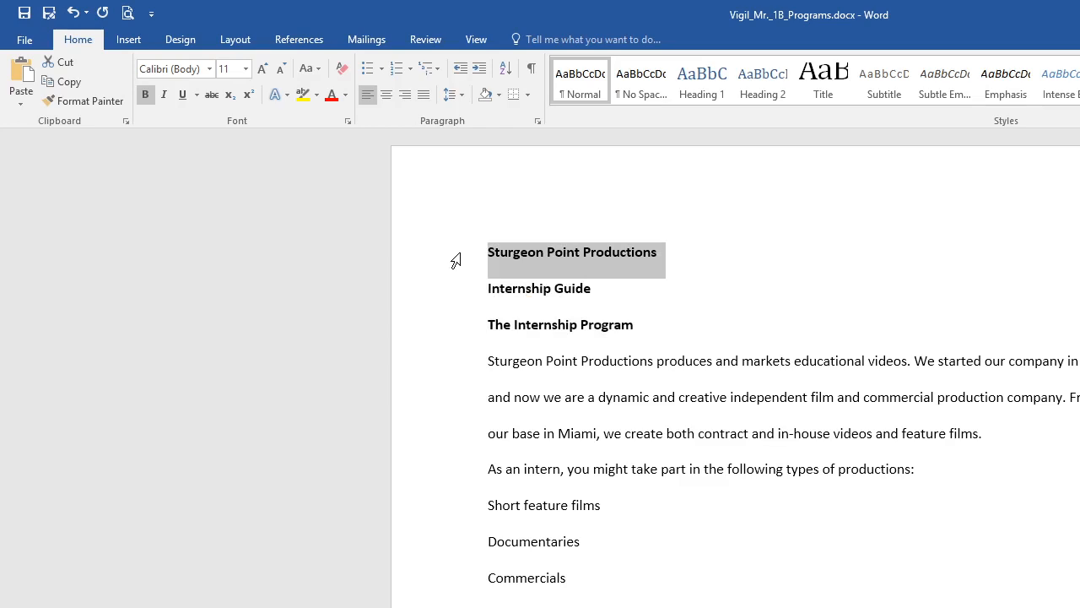
pyautogui.moveTo(456, 260); pyautogui.dragTo(471, 281)
pyautogui.click(248, 67)
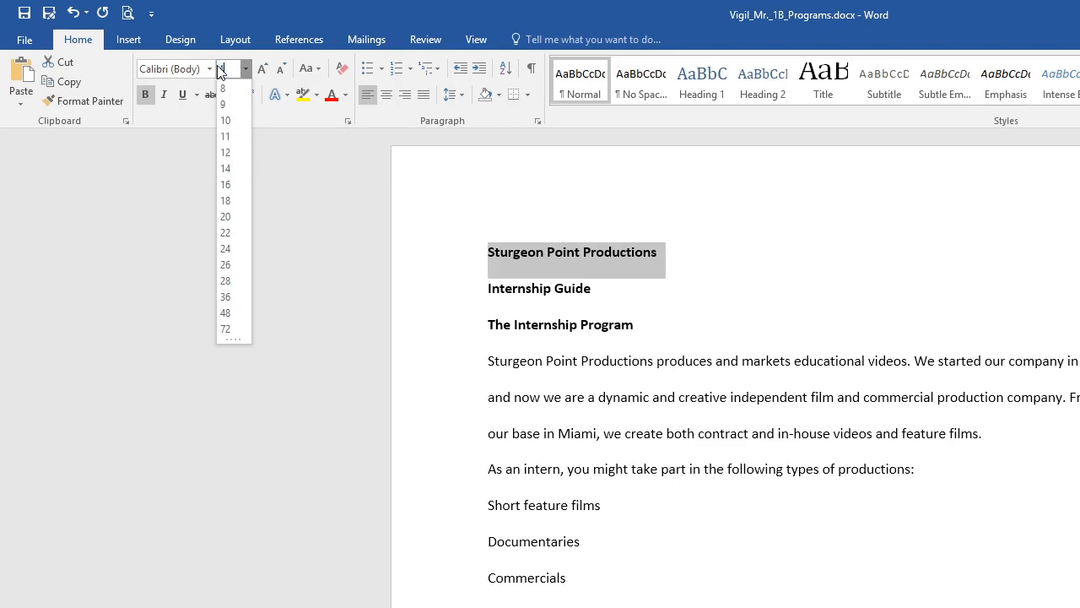
pyautogui.write('40')
pyautogui.press('Return')
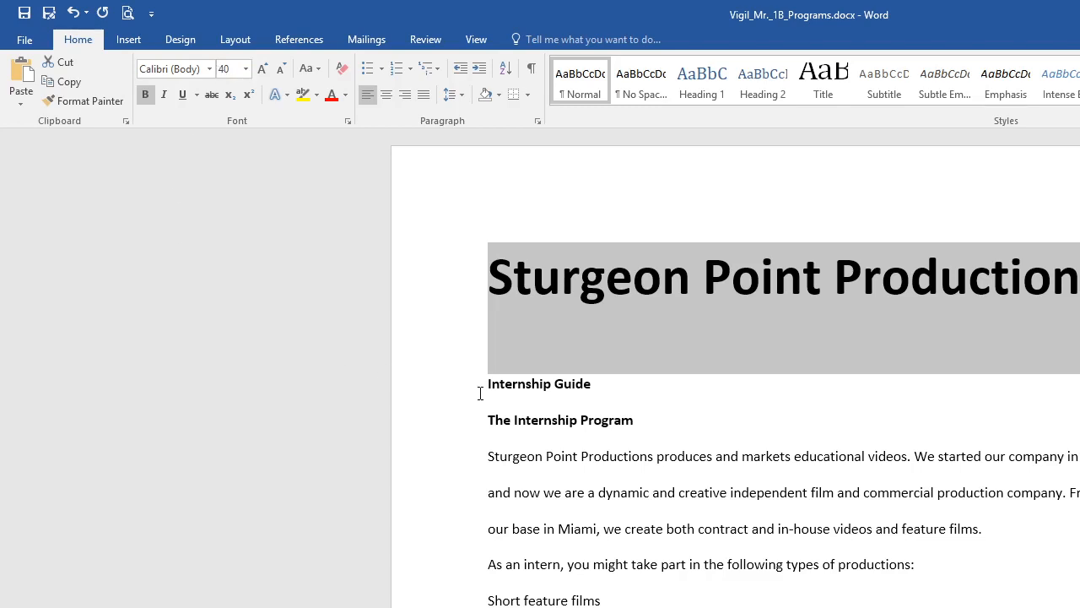
# Step: Show the formatting marks and set the font size of the Internship Guide line to 26
pyautogui.click(531, 75)
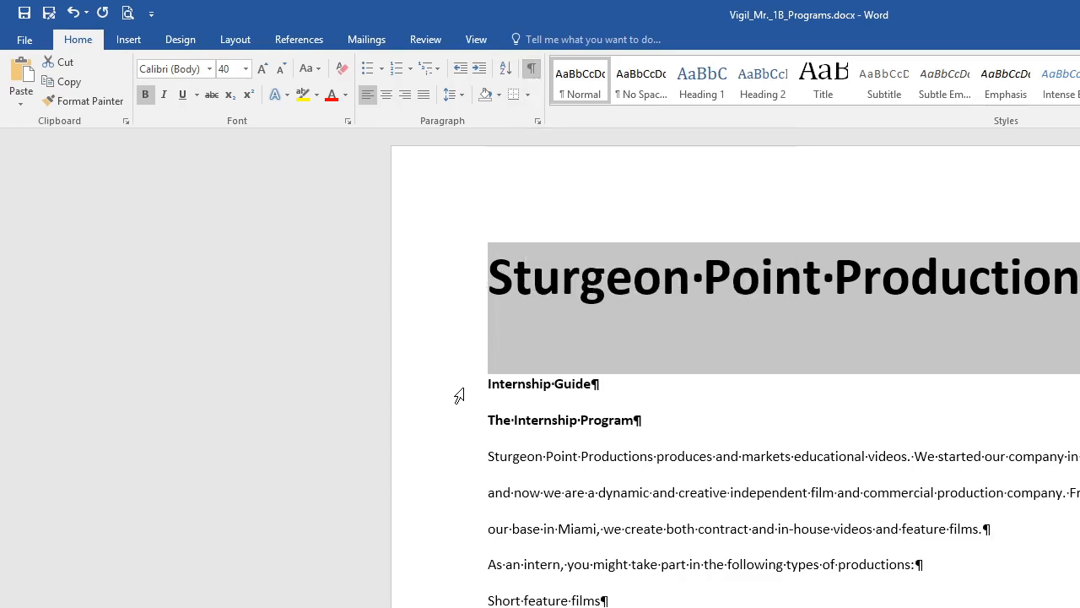
pyautogui.click(460, 394)
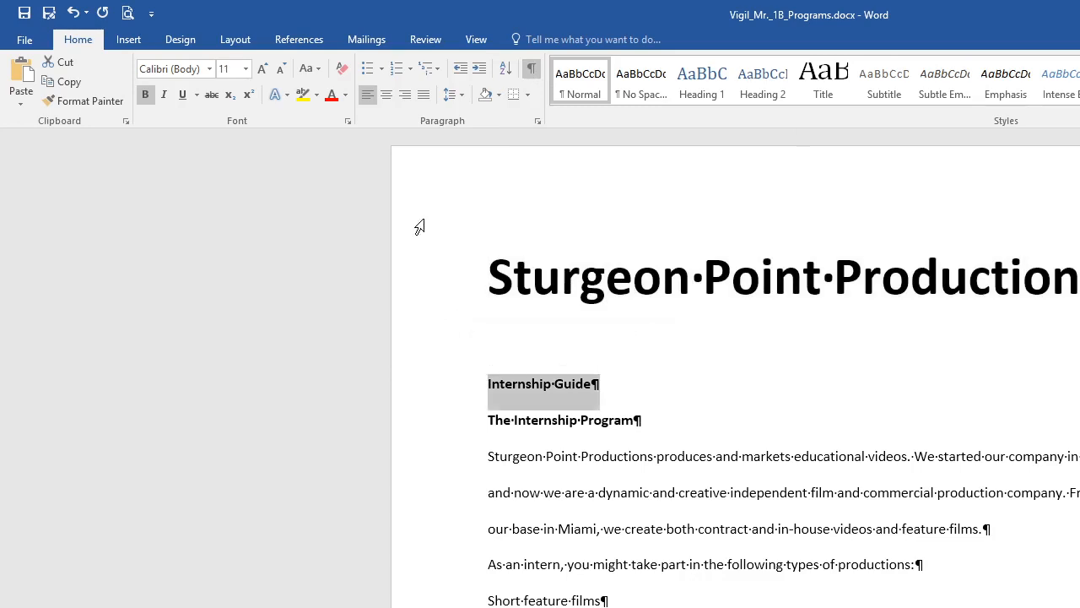
pyautogui.click(245, 69)
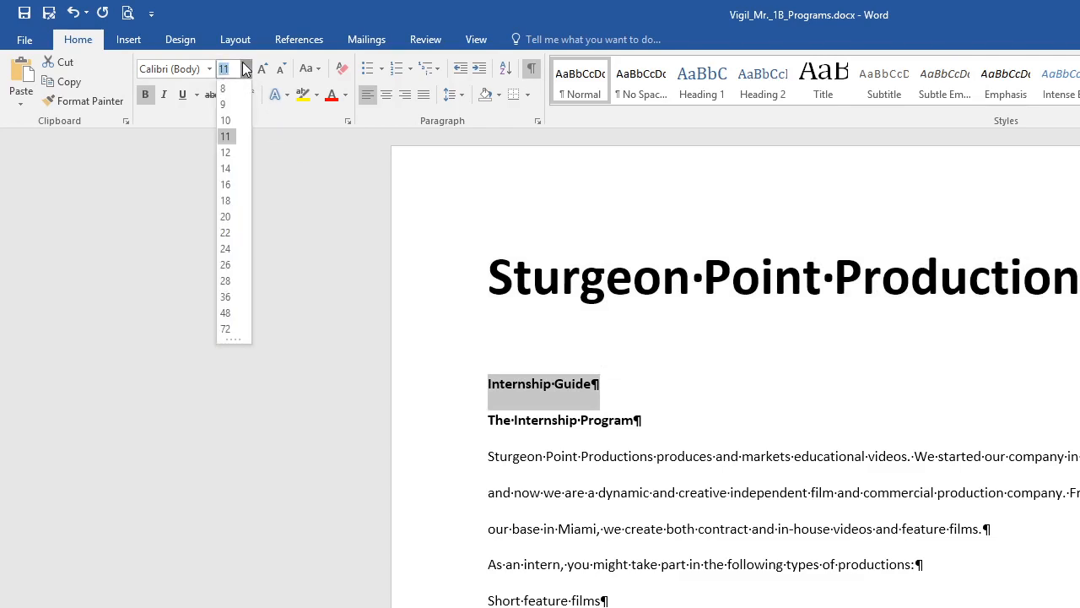
pyautogui.click(226, 265)
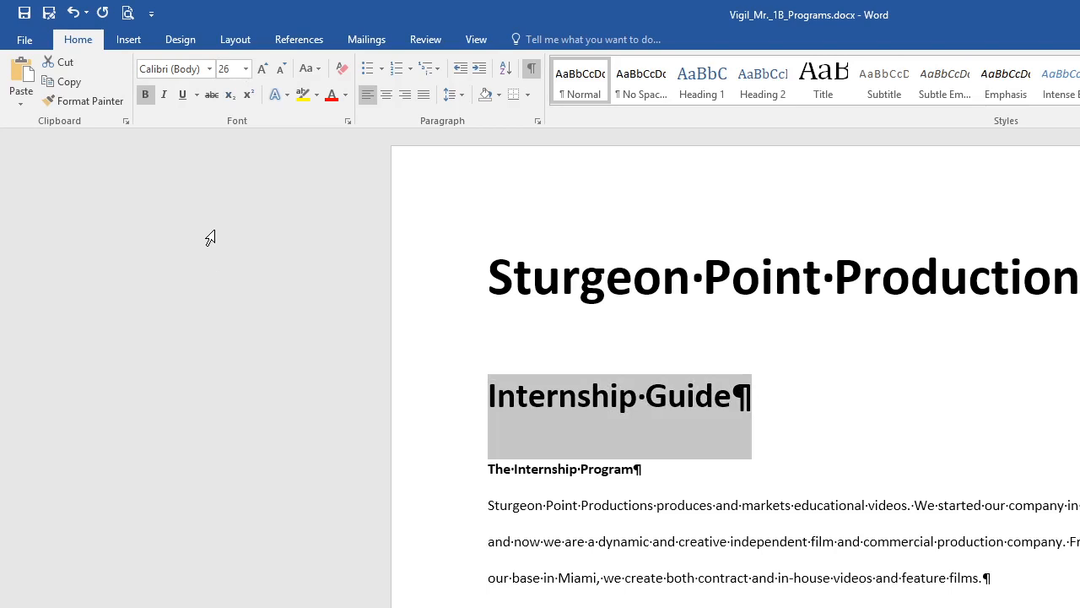
# Step: Center the Sturgeon Point Productions and Internship Guide title lines together, and save the document
pyautogui.click(443, 280)
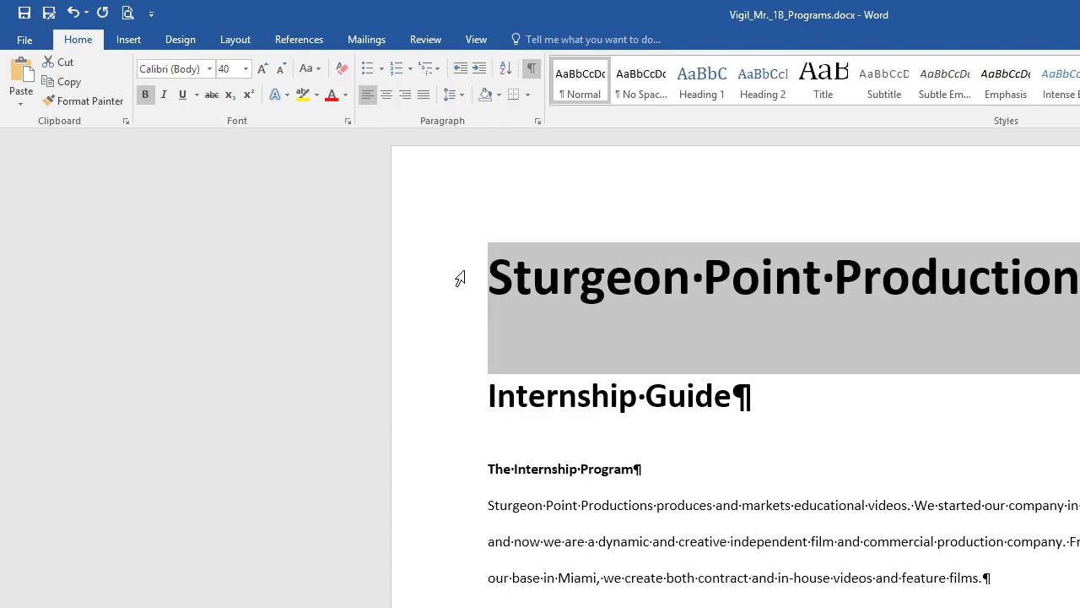
pyautogui.click(532, 275)
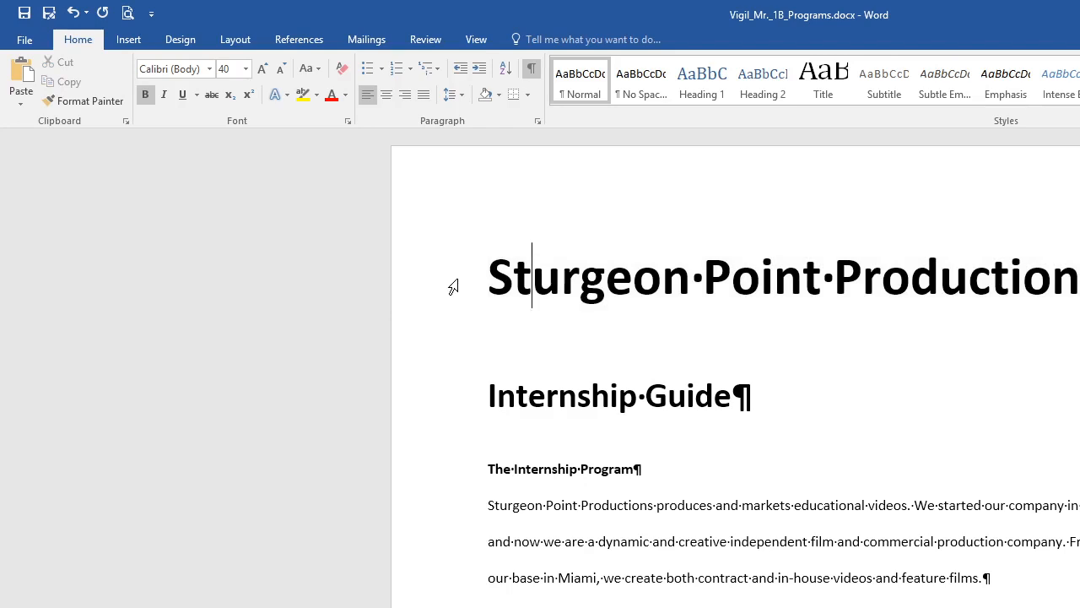
pyautogui.moveTo(453, 287); pyautogui.dragTo(451, 390)
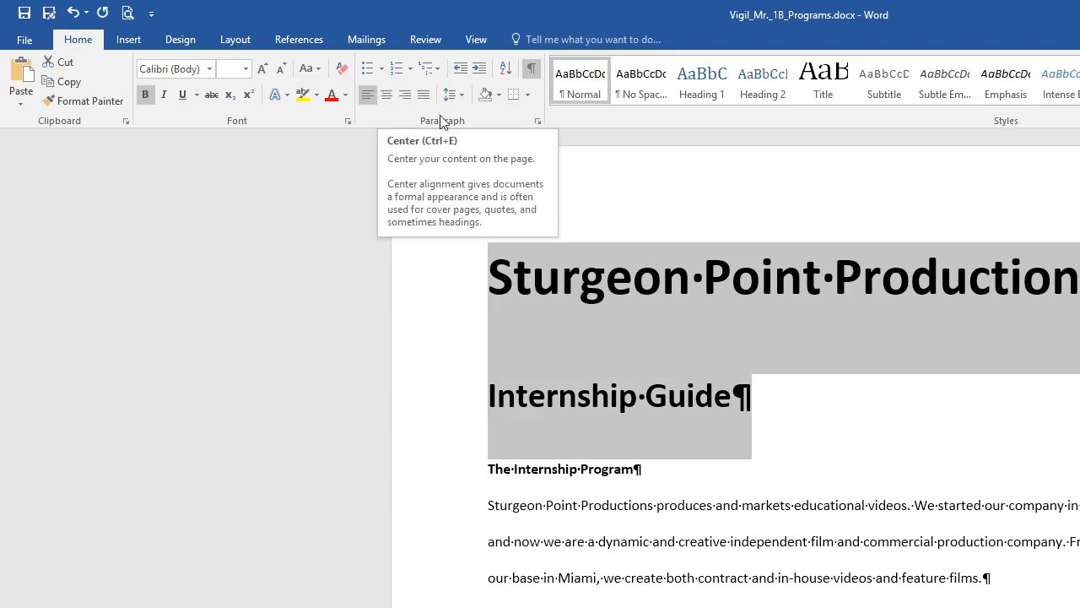
pyautogui.click(391, 99)
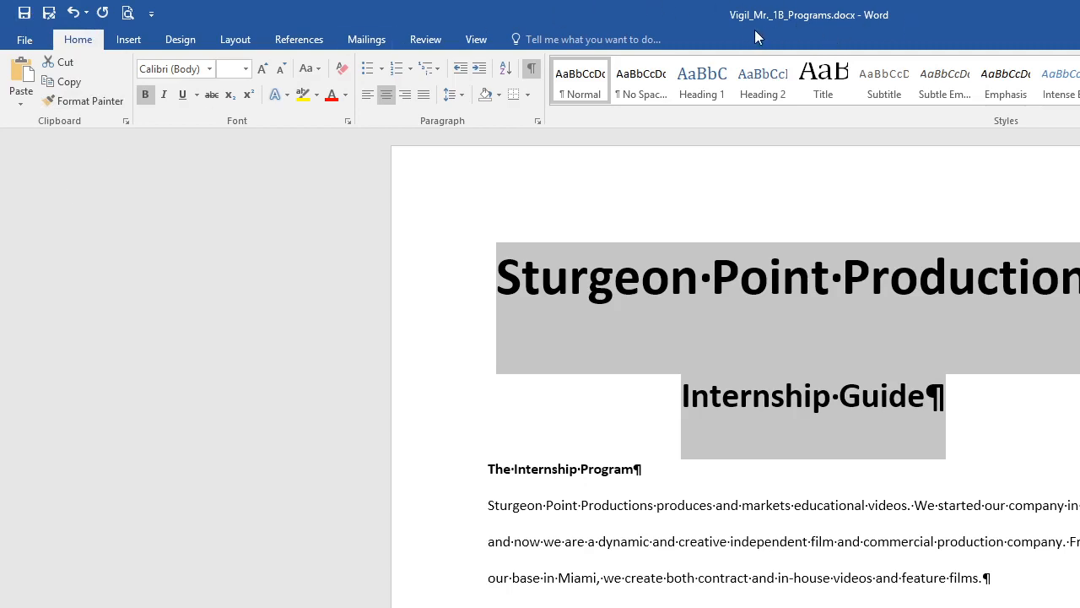
pyautogui.click(25, 14)
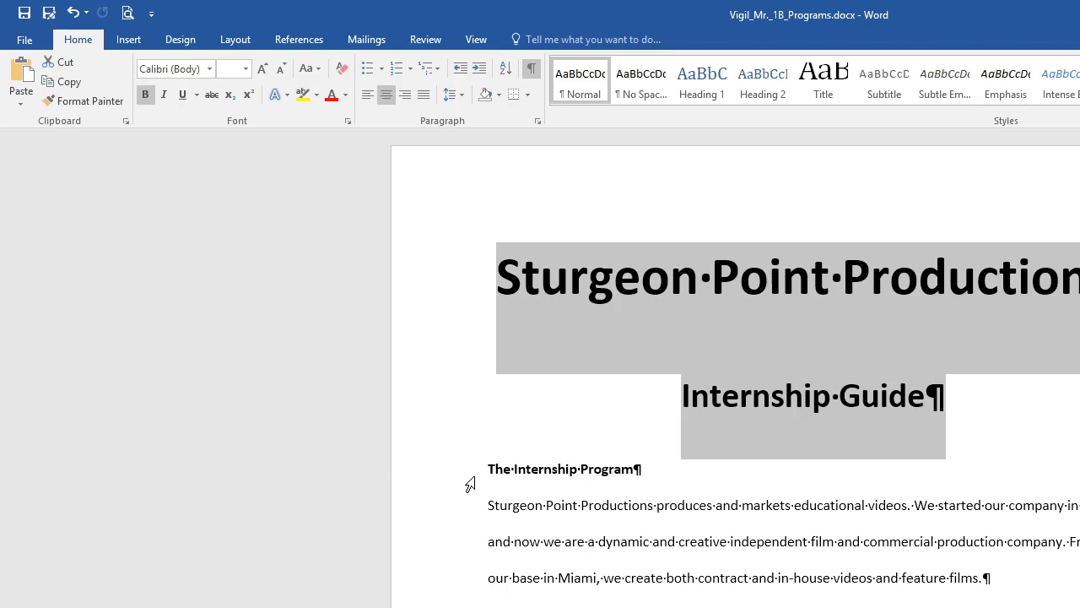
# Step: Look over the first page from The Internship Program heading through the lists of productions and internship positions
pyautogui.click(469, 483)
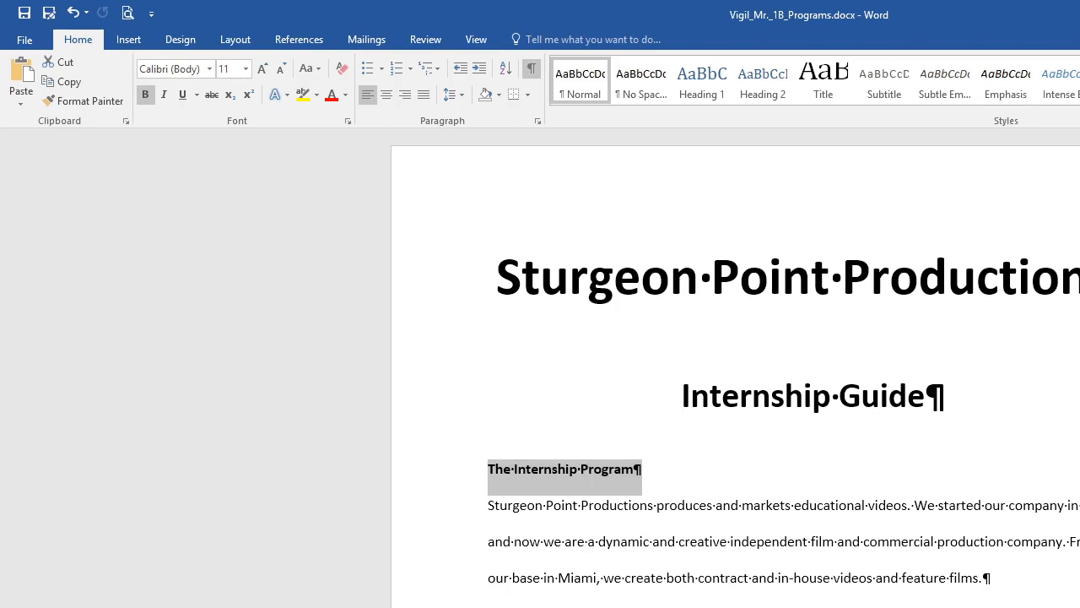
pyautogui.scroll(-8, 734, 363)
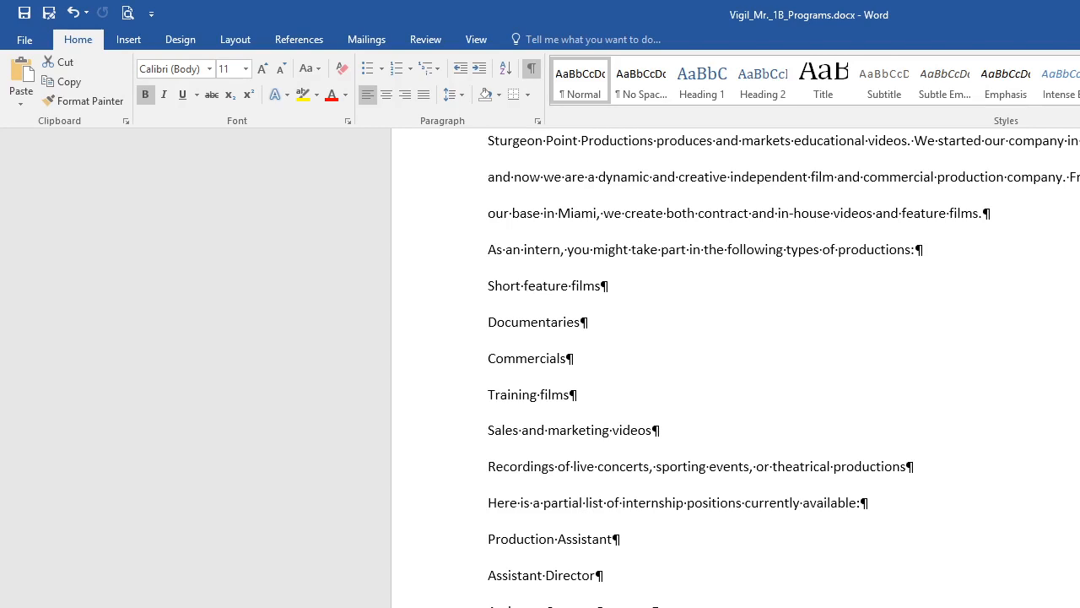
pyautogui.scroll(5, 735, 372)
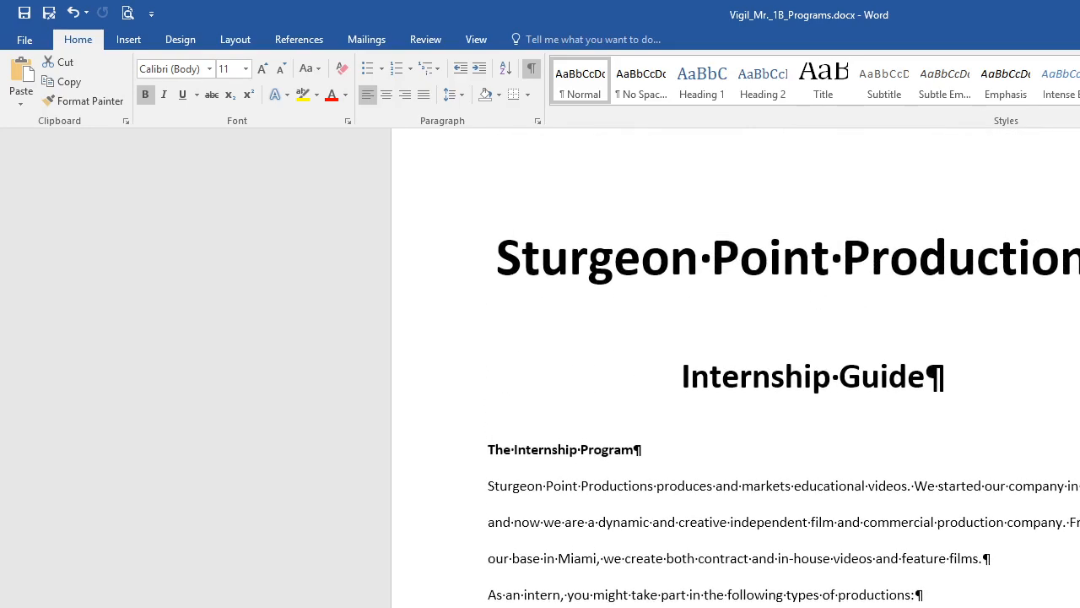
pyautogui.scroll(-4, 734, 372)
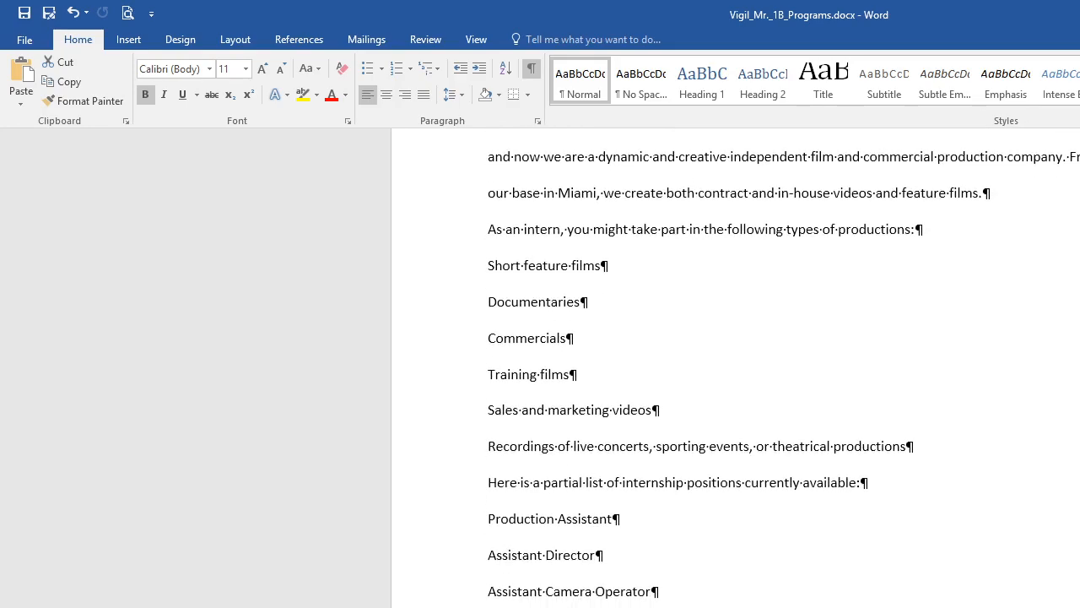
pyautogui.scroll(2, 734, 372)
pyautogui.scroll(1, 734, 372)
pyautogui.scroll(-5, 735, 371)
pyautogui.scroll(2, 734, 371)
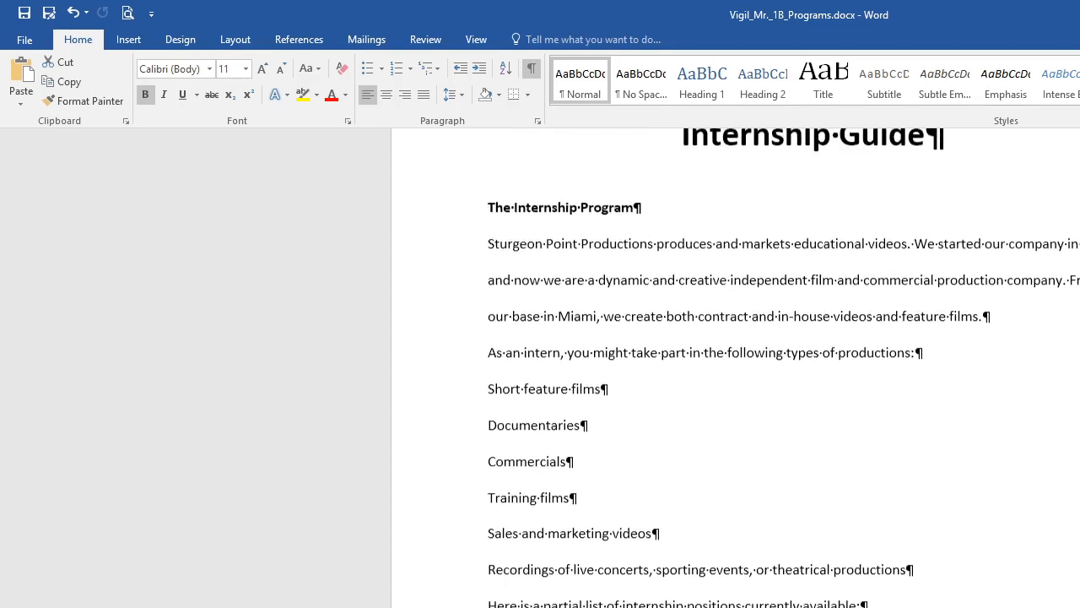
pyautogui.scroll(-1, 735, 371)
pyautogui.scroll(-1, 735, 371)
pyautogui.scroll(1, 734, 372)
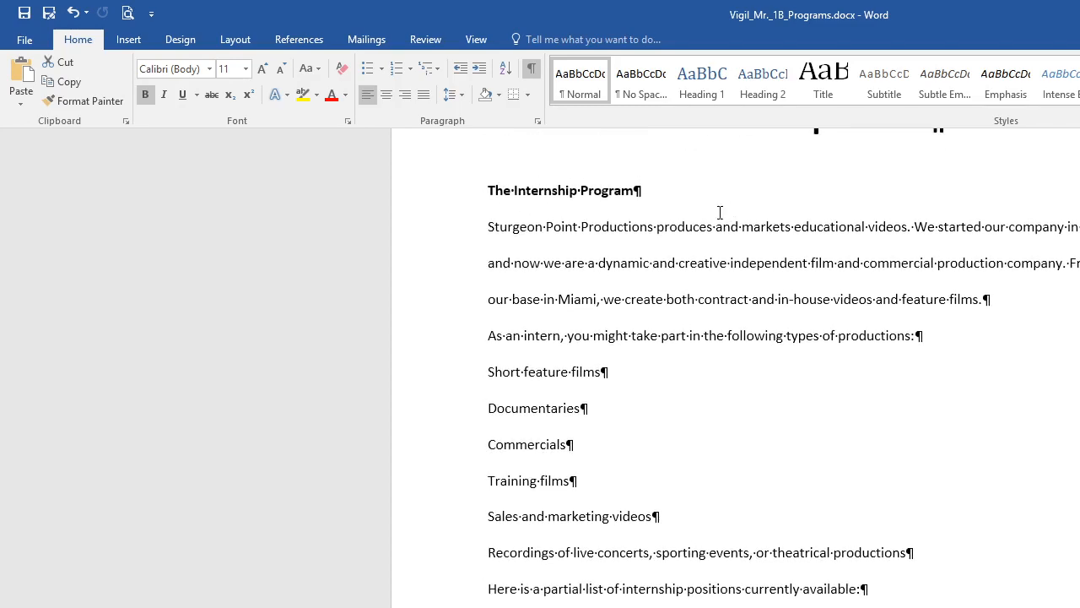
# Step: Center the headings The Internship Program, Requirements and Introduction to Upcoming Internships in one multiple selection
pyautogui.click(467, 200)
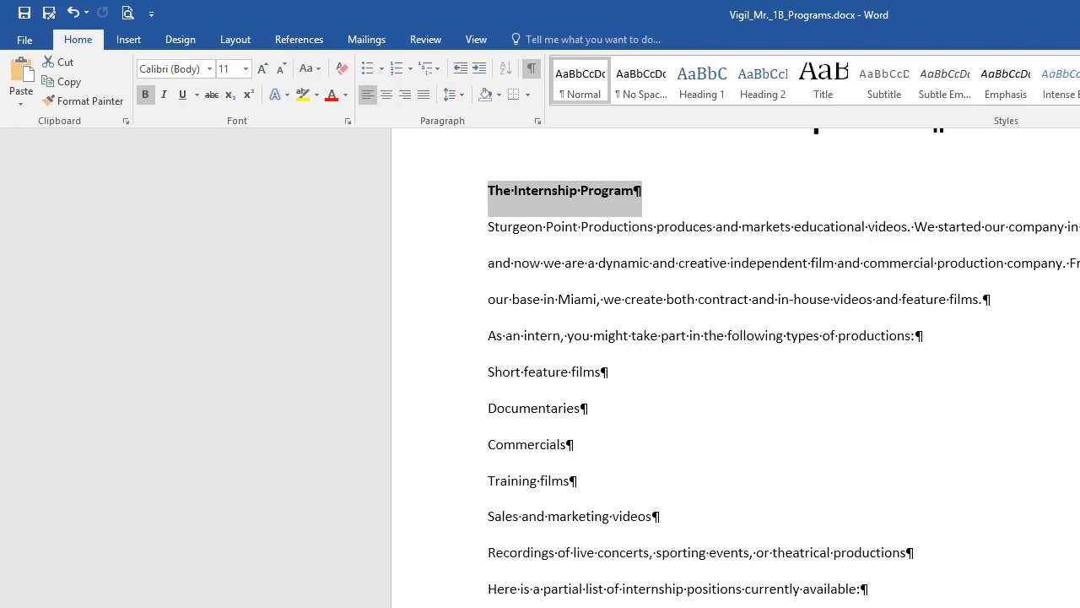
pyautogui.scroll(-7, 735, 367)
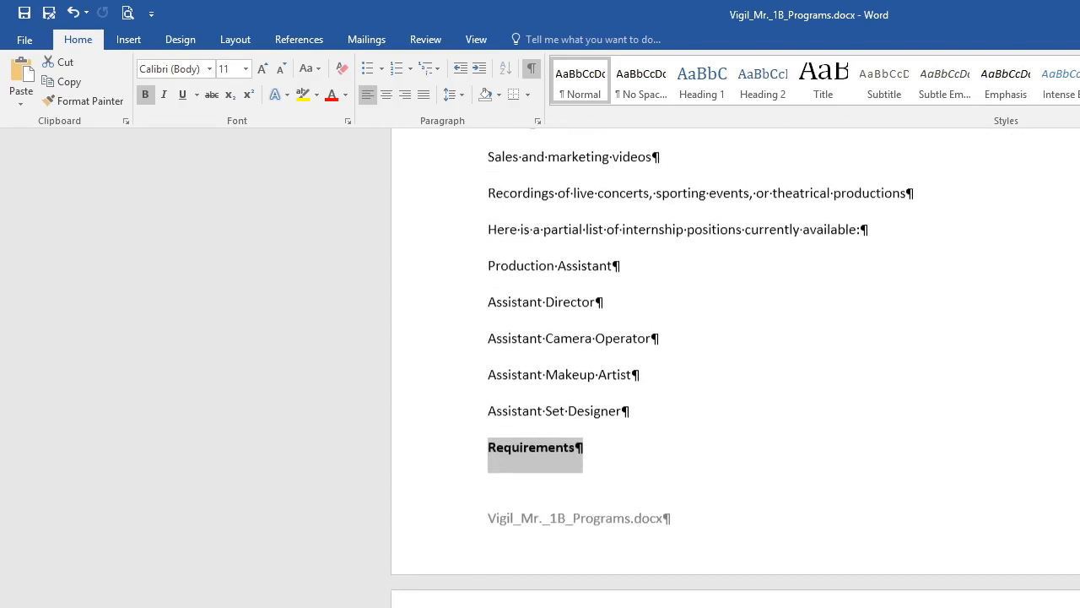
pyautogui.scroll(-7, 735, 367)
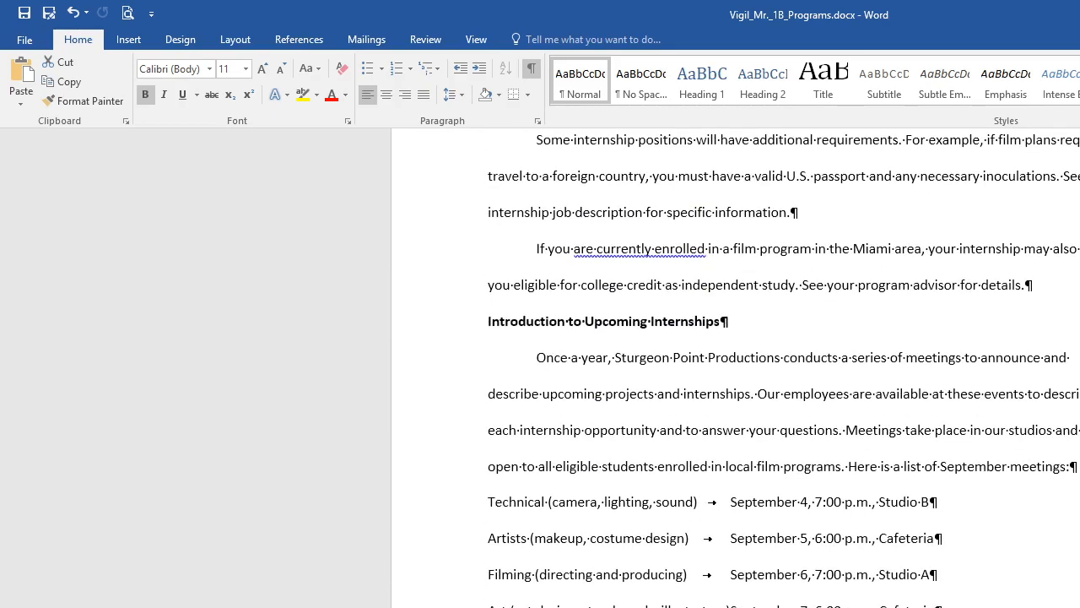
pyautogui.click(463, 329)
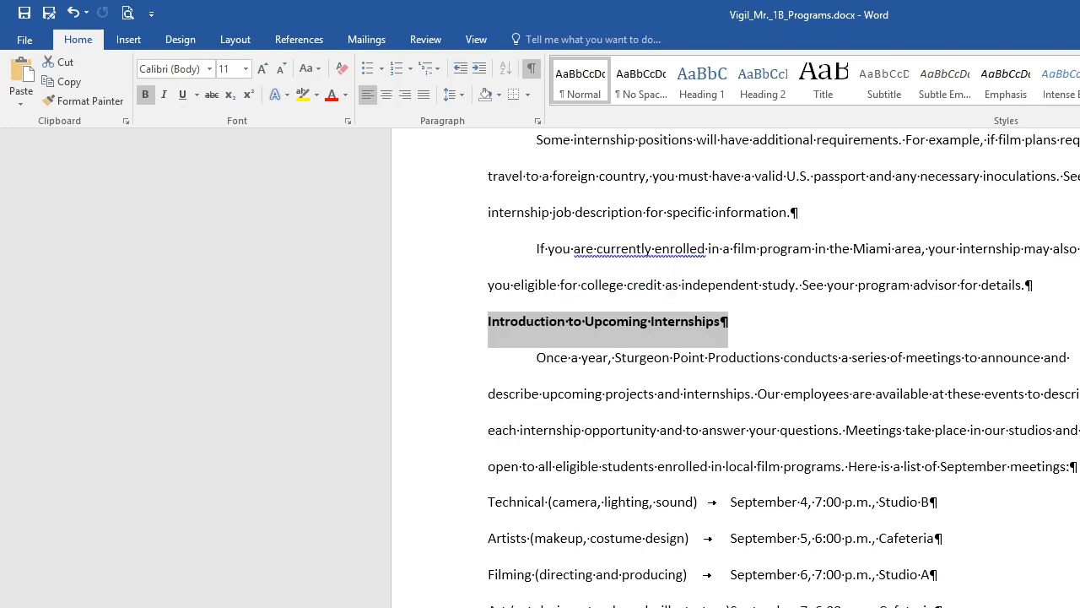
pyautogui.scroll(5, 734, 363)
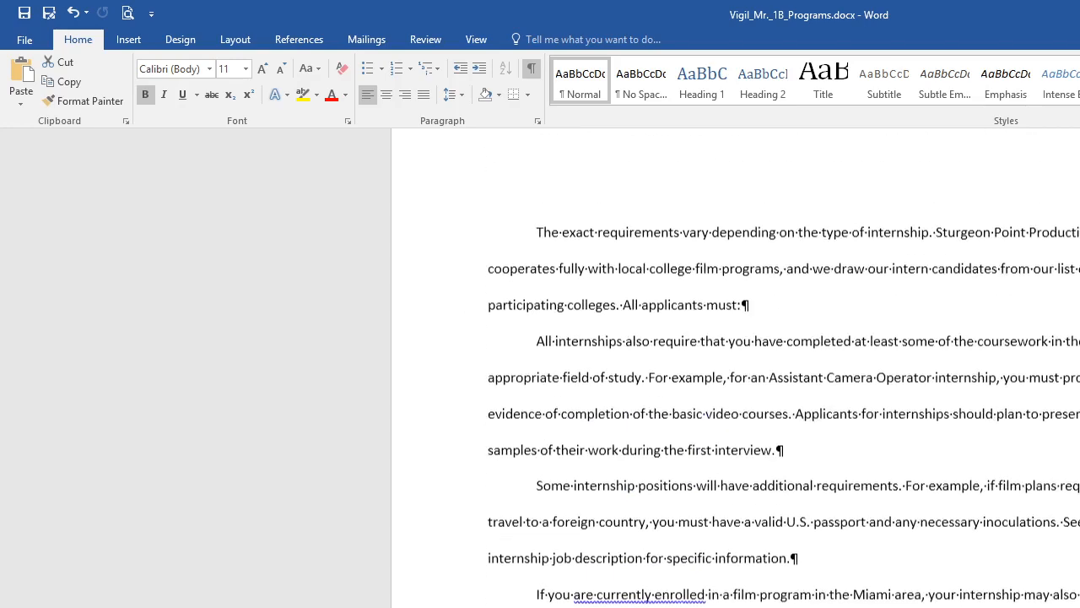
pyautogui.scroll(-2, 734, 363)
pyautogui.scroll(1, 734, 363)
pyautogui.scroll(10, 734, 363)
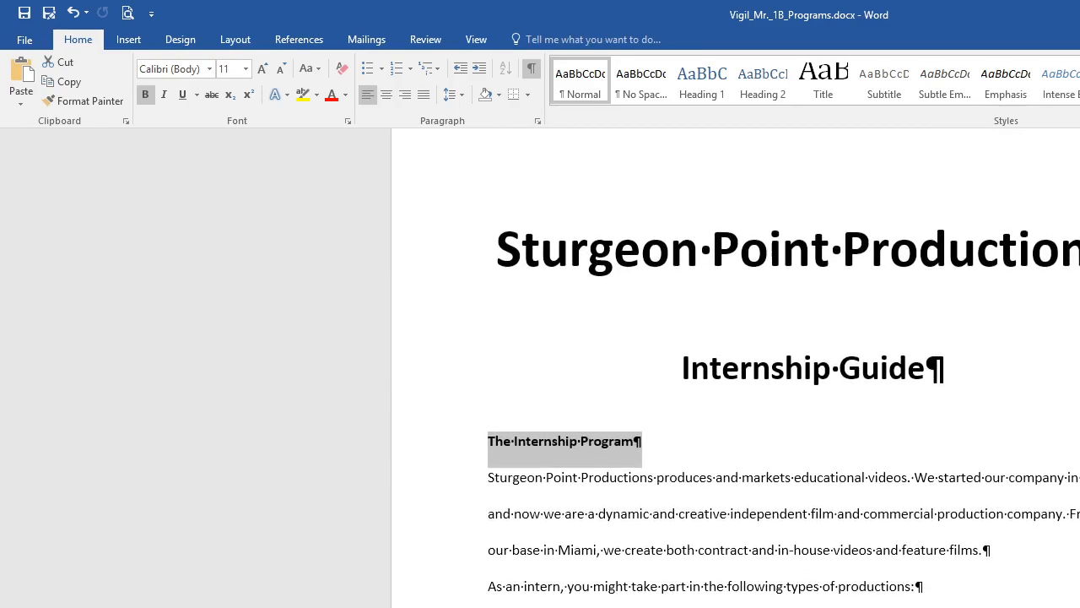
pyautogui.scroll(-10, 734, 368)
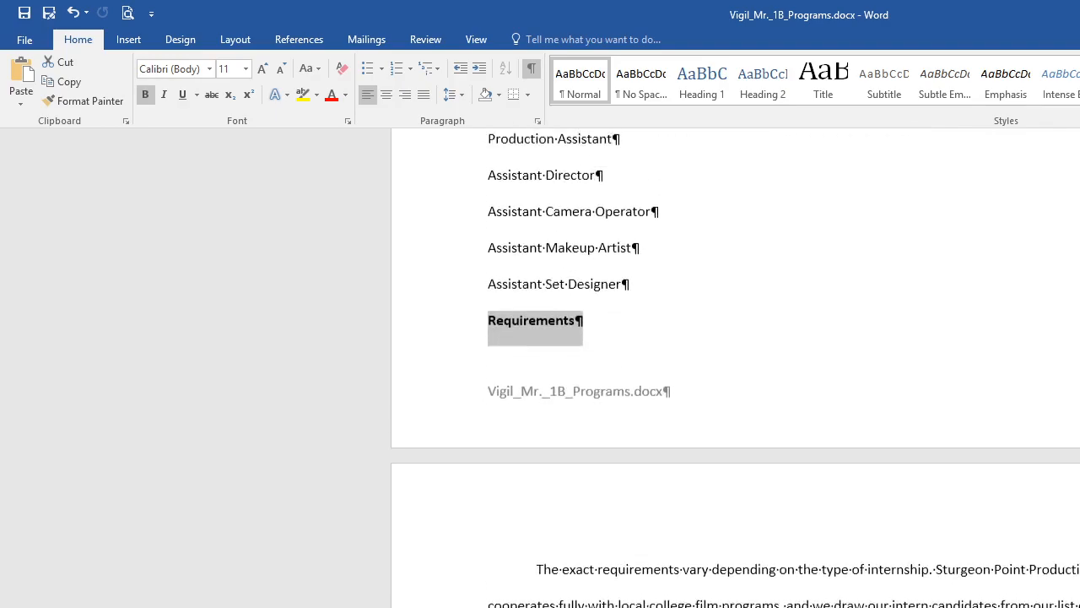
pyautogui.scroll(-3, 734, 368)
pyautogui.scroll(9, 734, 367)
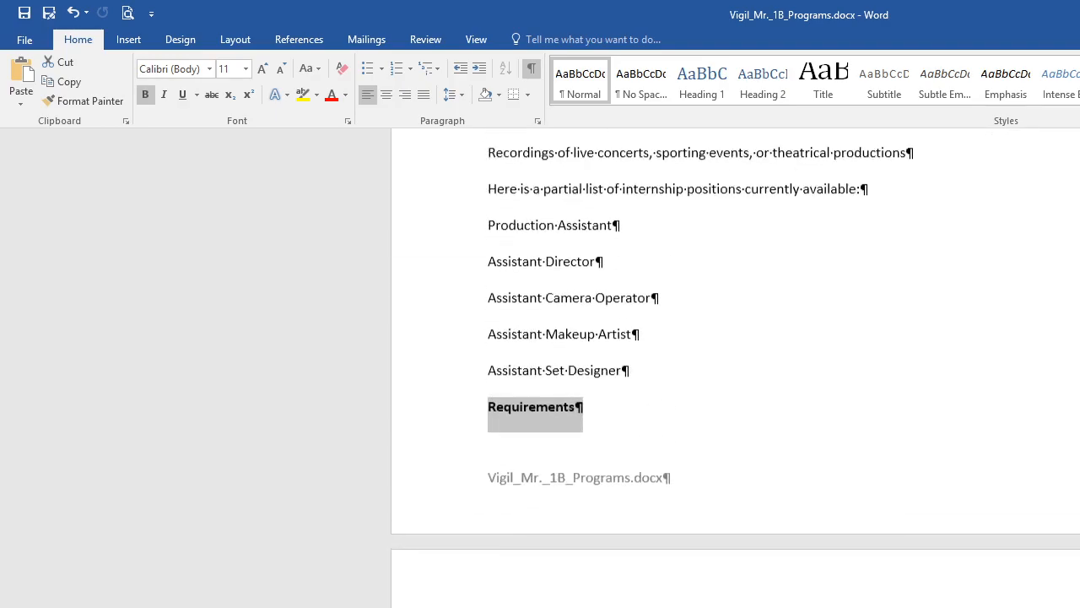
pyautogui.scroll(8, 734, 368)
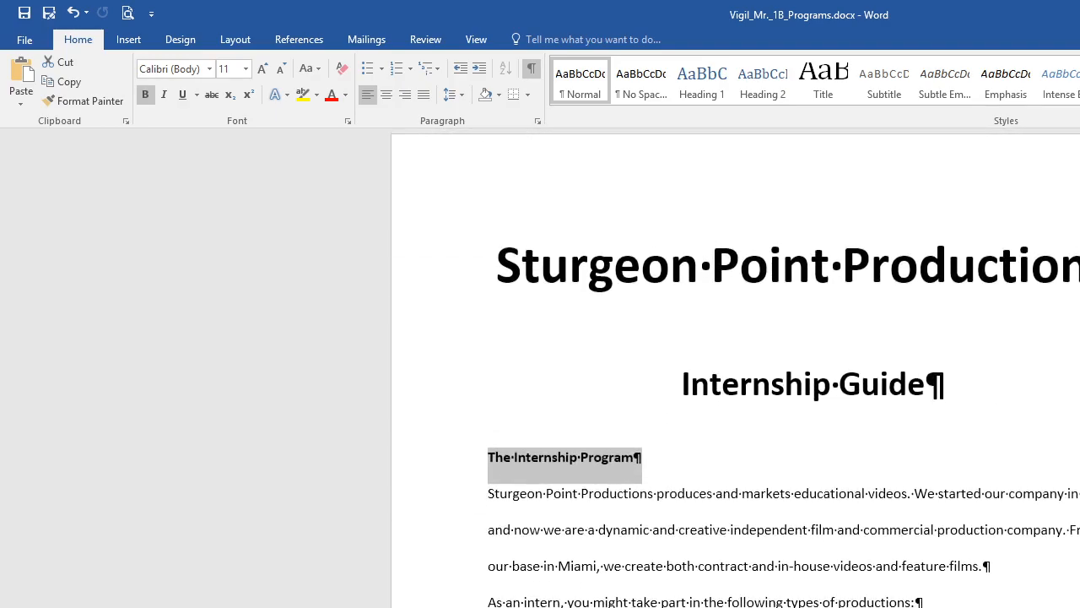
pyautogui.click(387, 95)
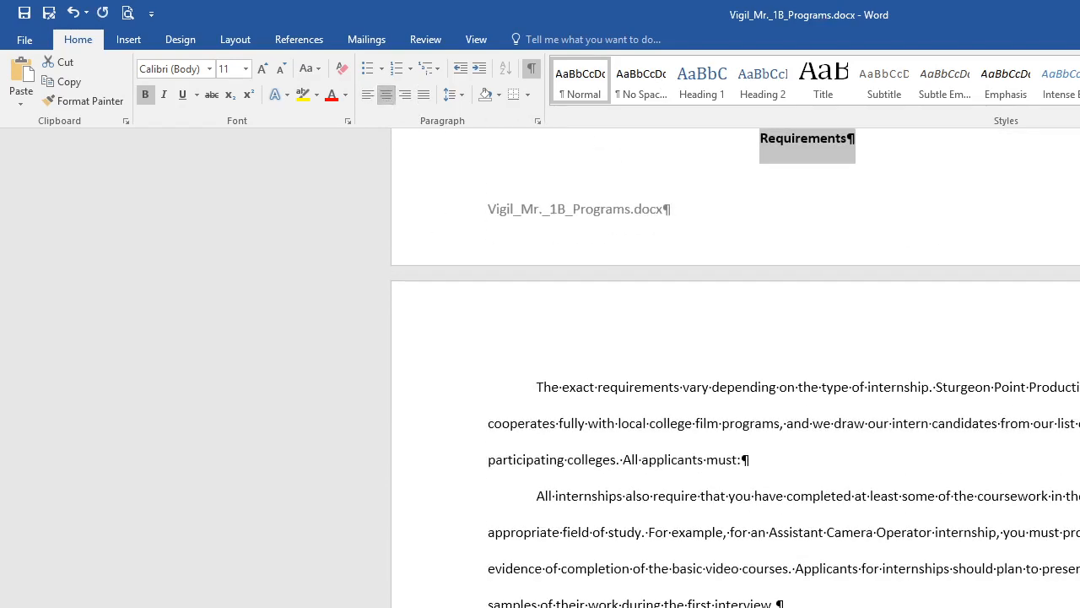
pyautogui.scroll(8, 734, 367)
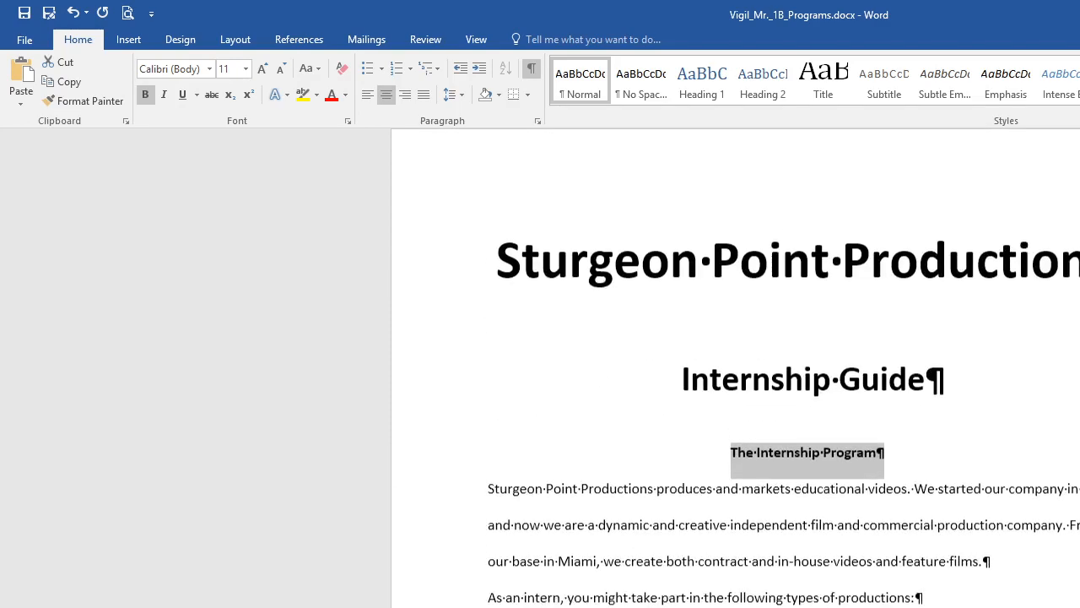
pyautogui.scroll(-4, 734, 367)
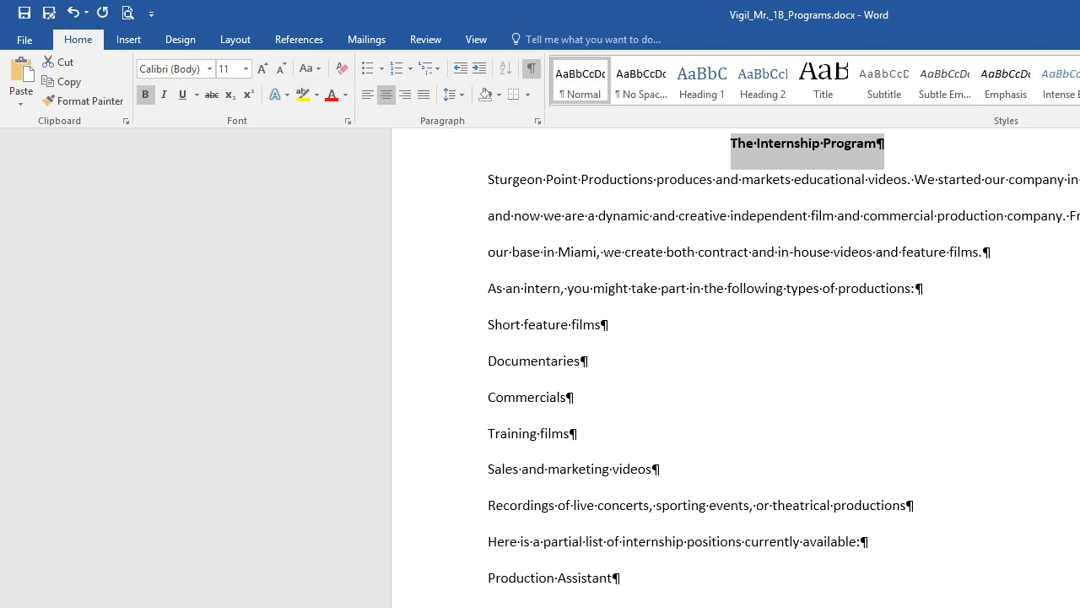
pyautogui.scroll(5, 734, 372)
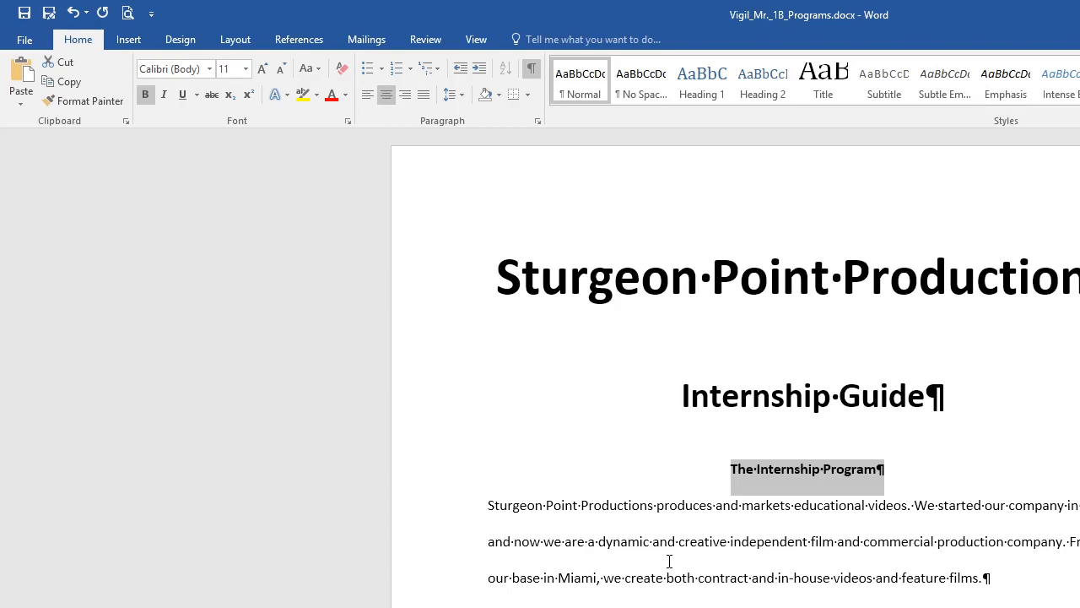
# Step: Set the line spacing of the entire document to 1.5, and place the cursor at the start of the first body paragraph
pyautogui.hotkey('ctrl', 'a')
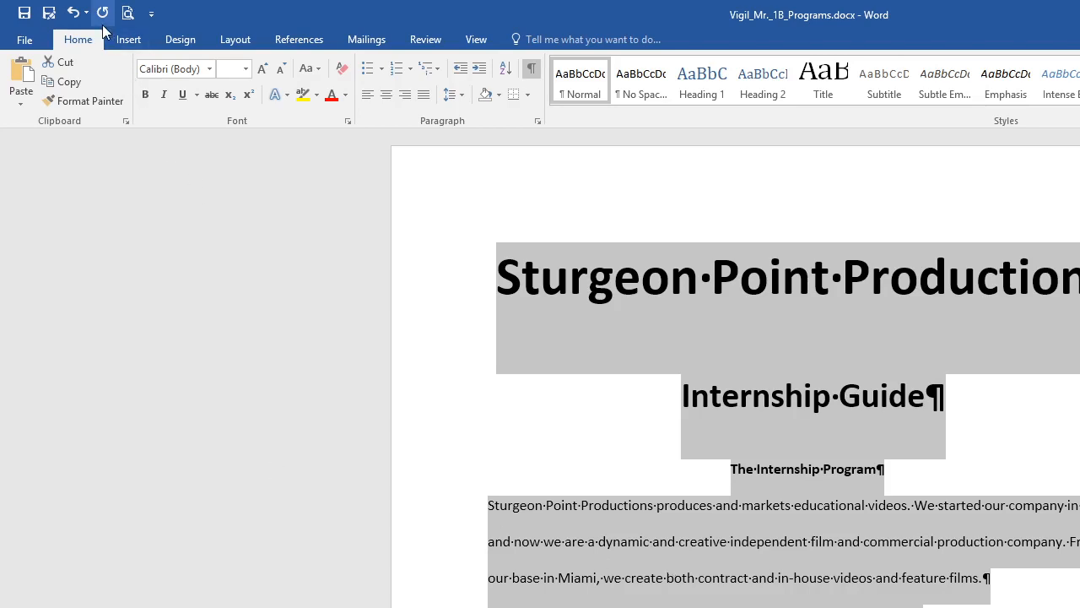
pyautogui.click(461, 96)
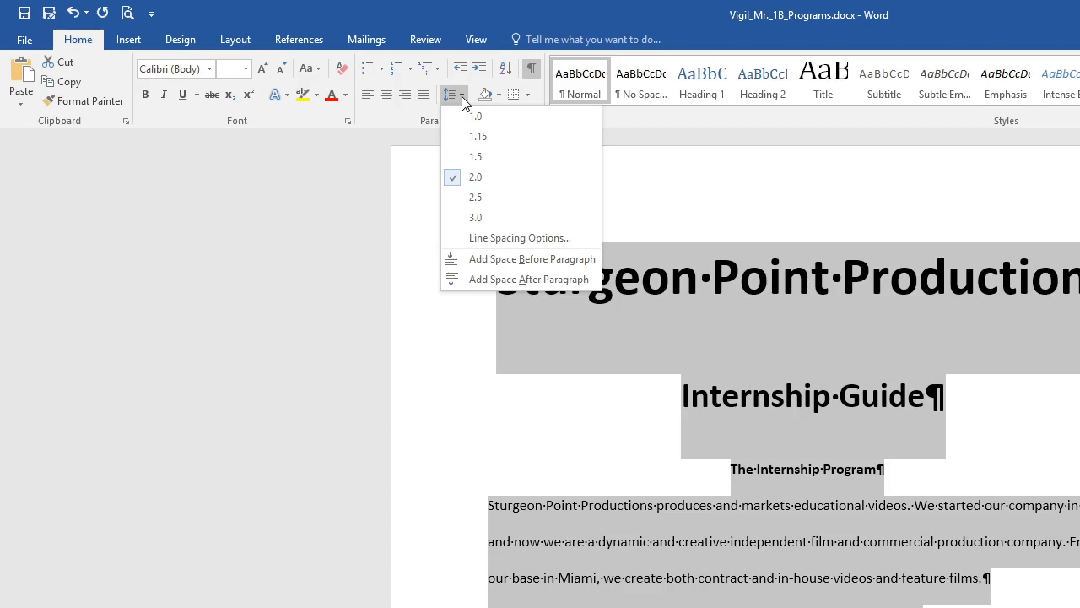
pyautogui.click(473, 158)
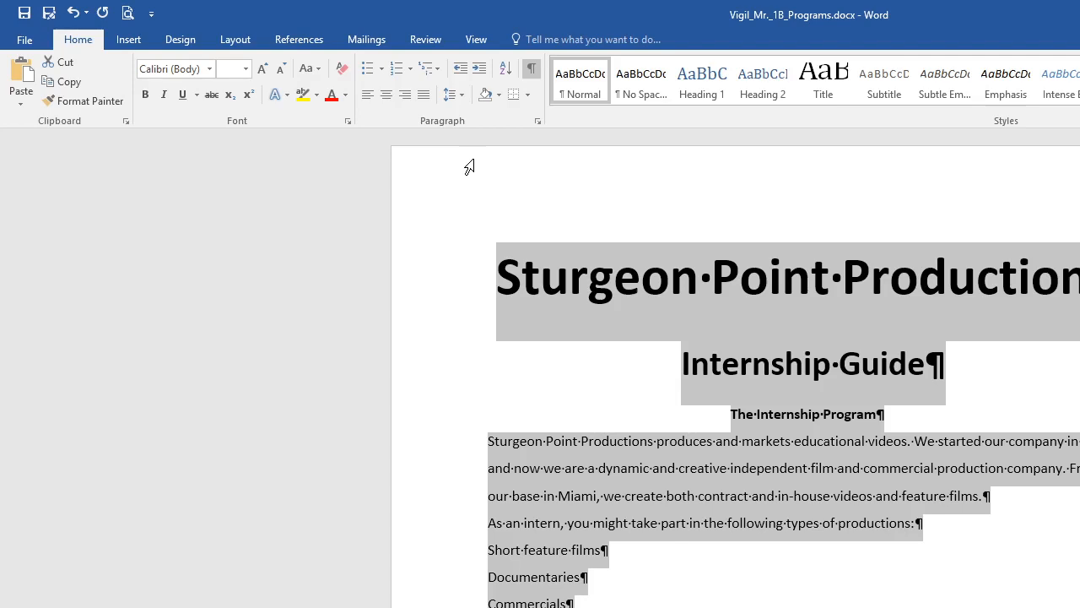
pyautogui.click(523, 456)
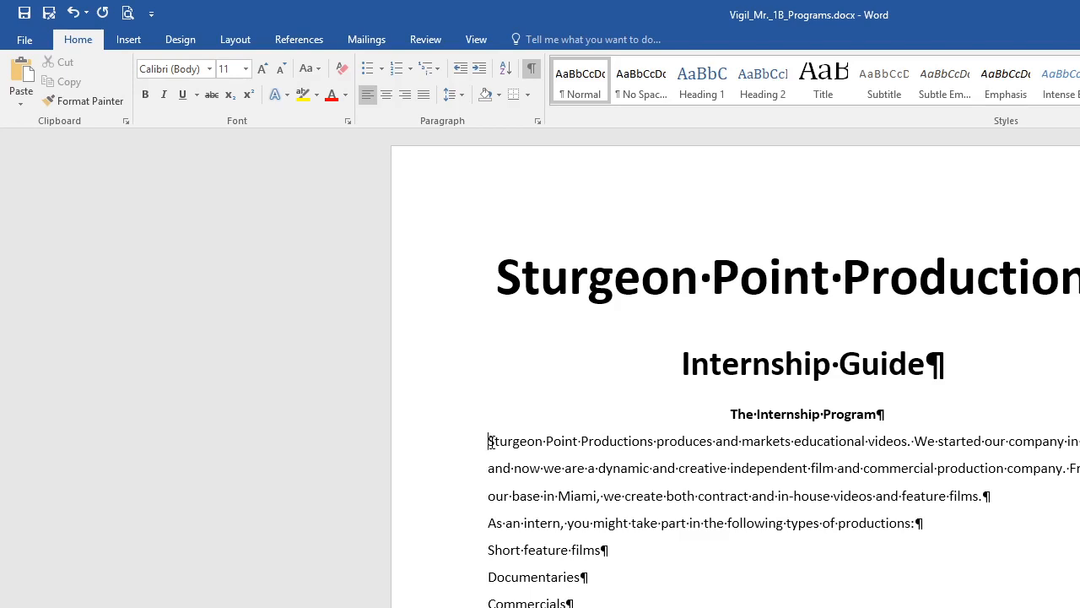
# Step: Place the cursor at the start of the first body paragraph under The Internship Program, and show the ruler
pyautogui.click(488, 441)
pyautogui.click(477, 40)
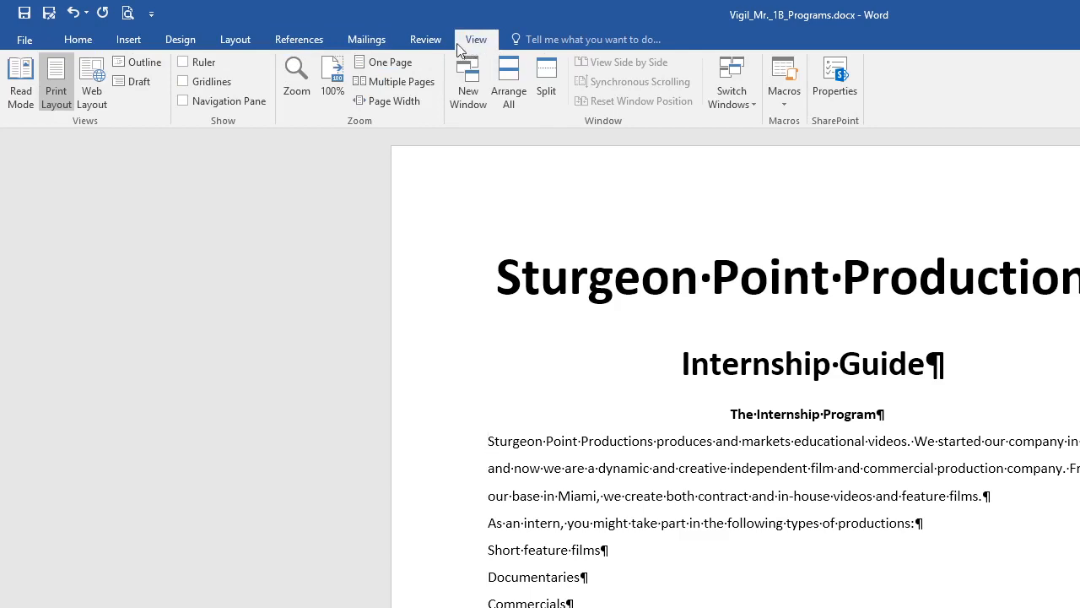
pyautogui.click(183, 60)
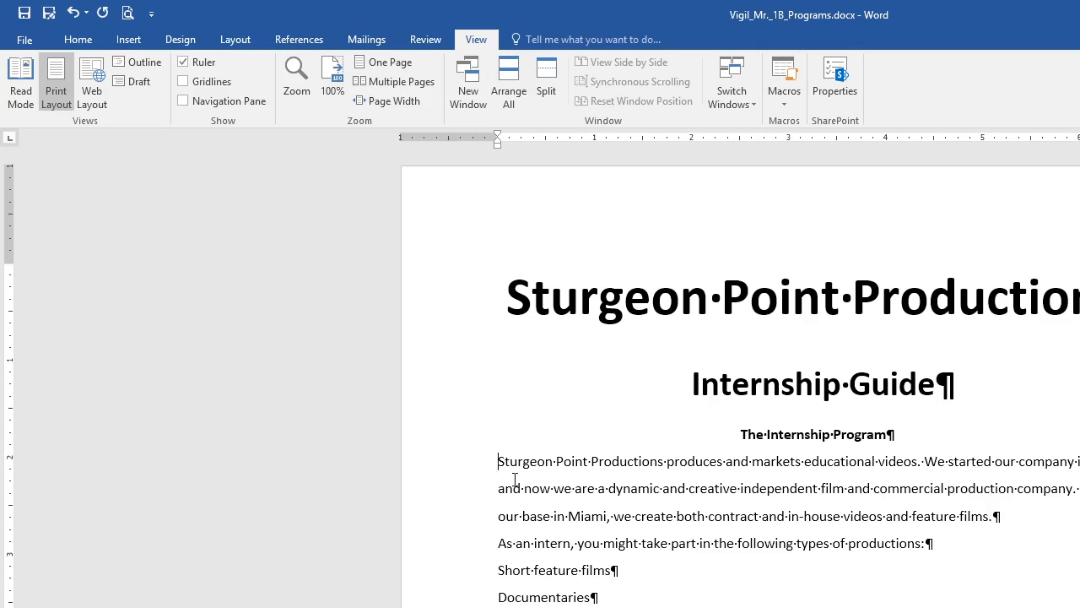
# Step: Give the first body paragraph a First line special indentation, keeping Left alignment and 1.5 line spacing
pyautogui.click(87, 49)
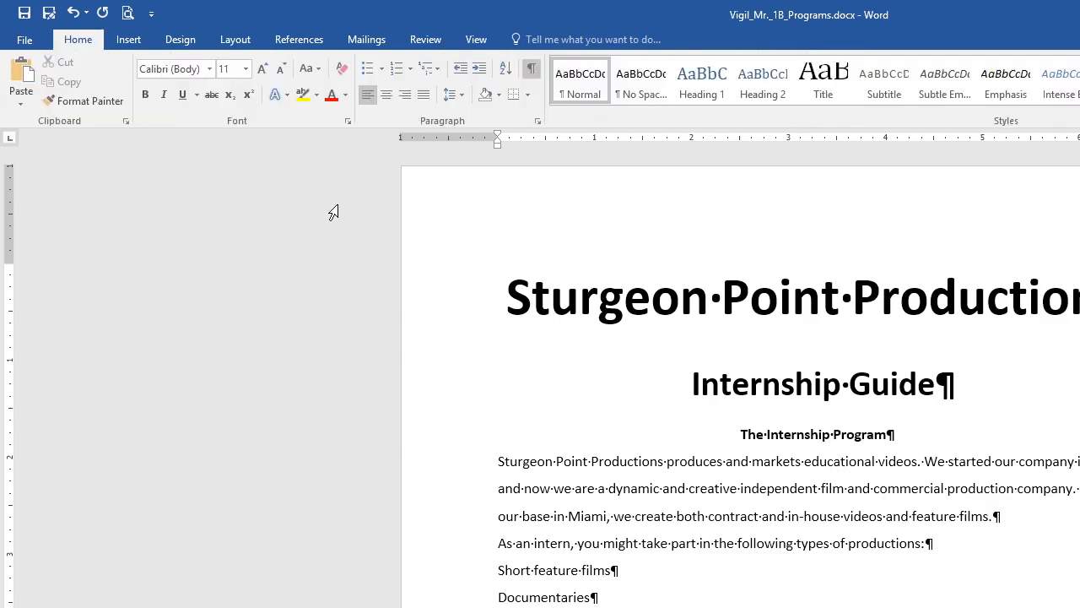
pyautogui.click(538, 122)
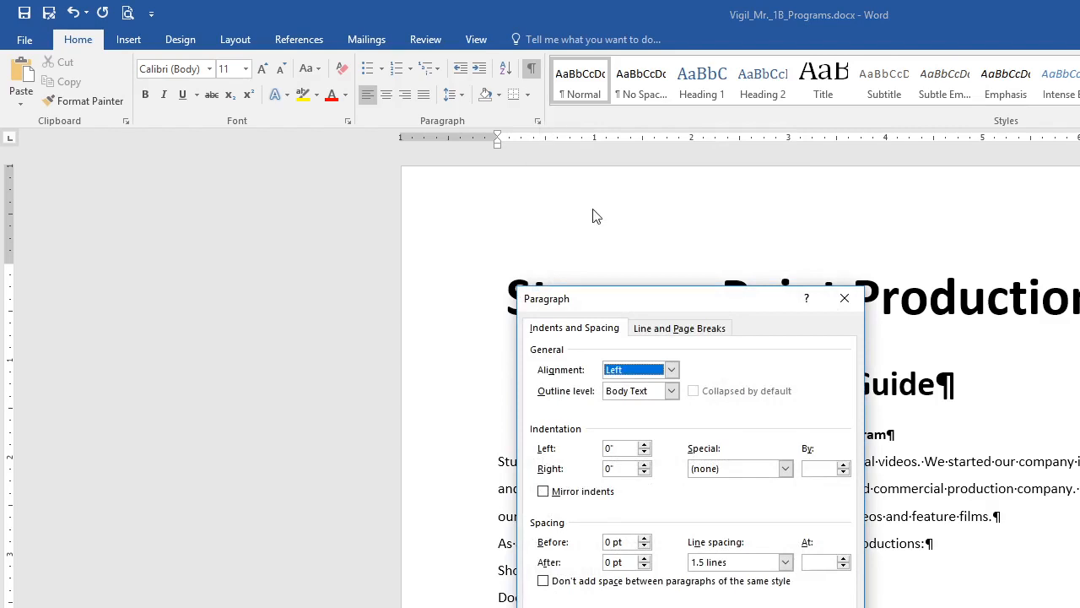
pyautogui.moveTo(658, 301); pyautogui.dragTo(936, 168)
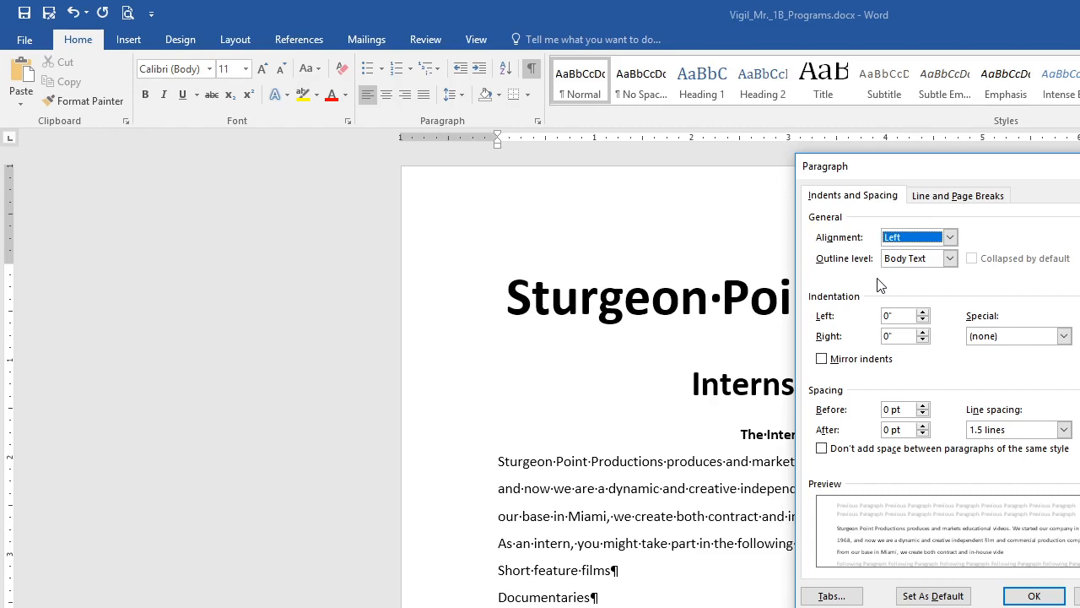
pyautogui.click(951, 238)
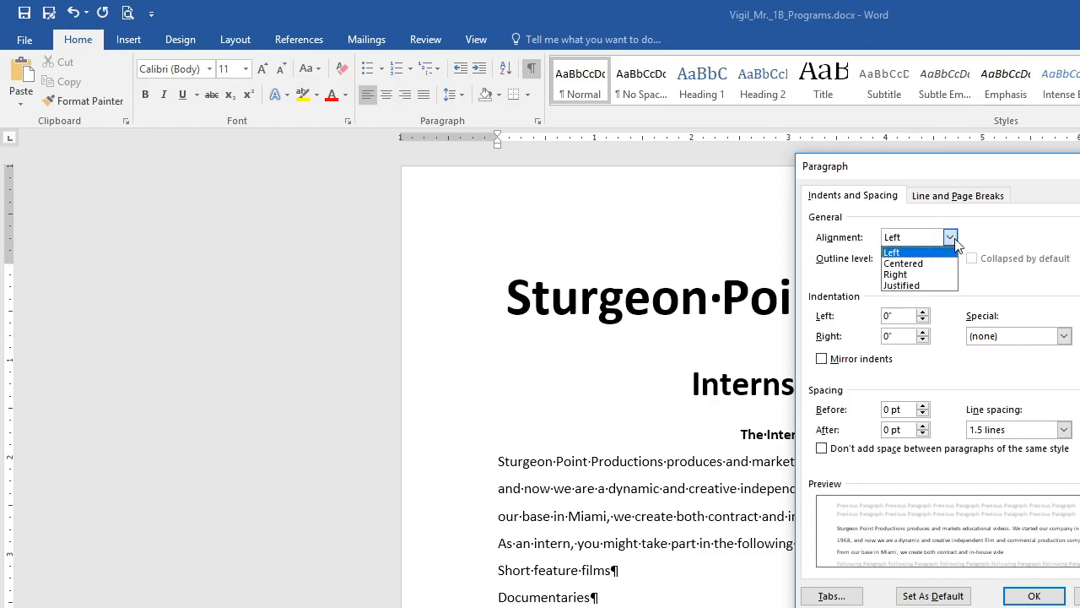
pyautogui.click(951, 238)
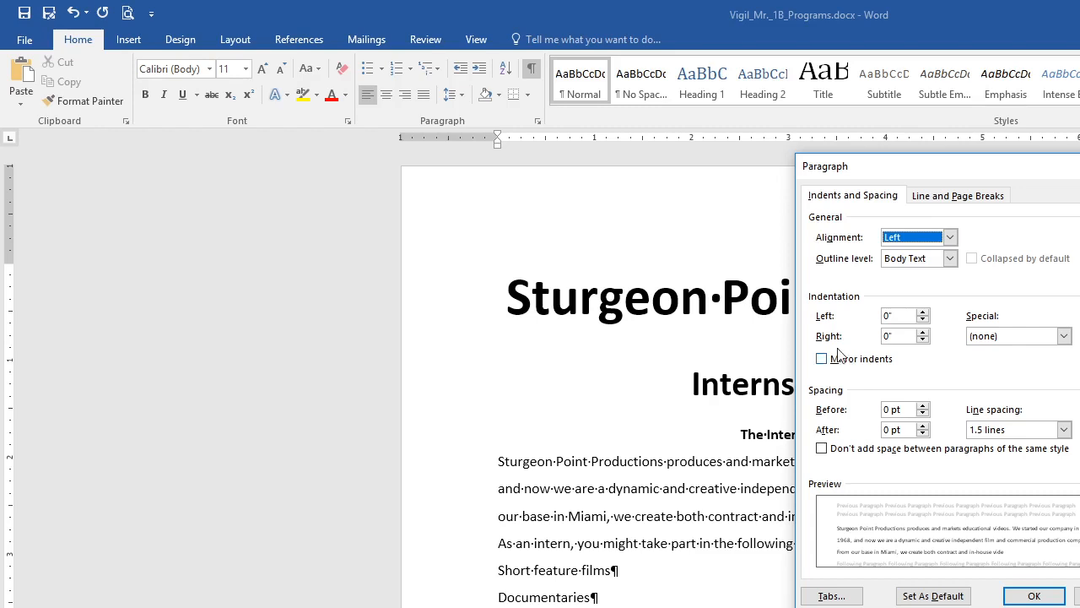
pyautogui.click(1065, 337)
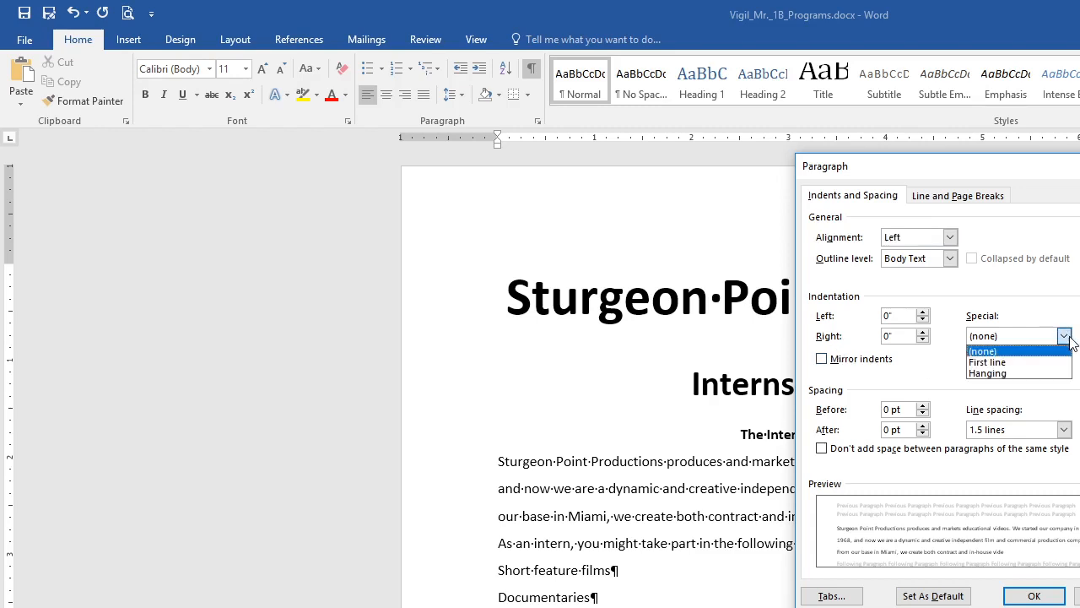
pyautogui.click(1047, 363)
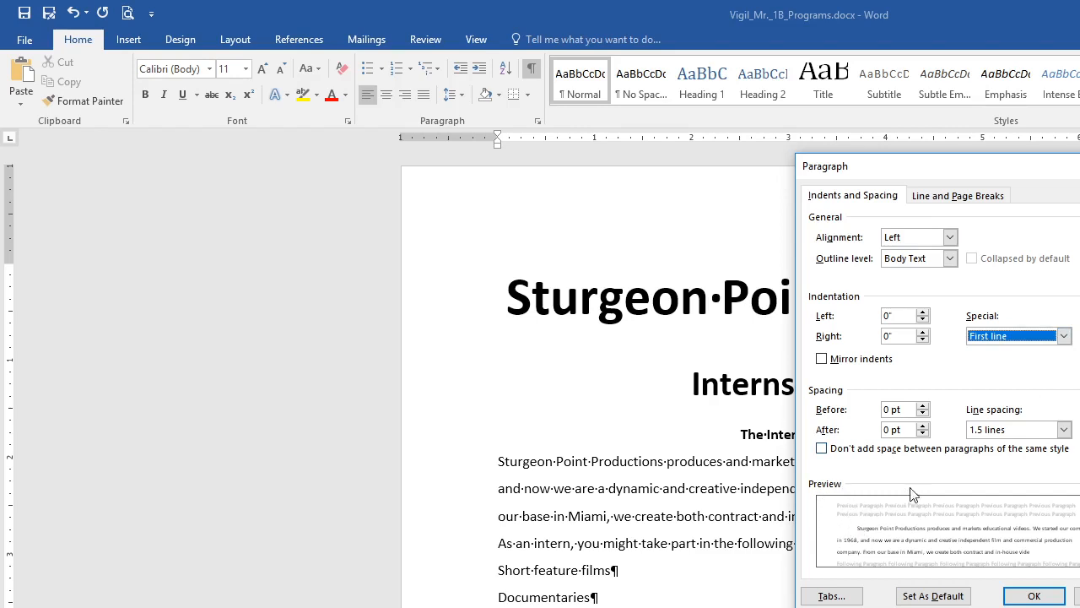
pyautogui.click(1063, 338)
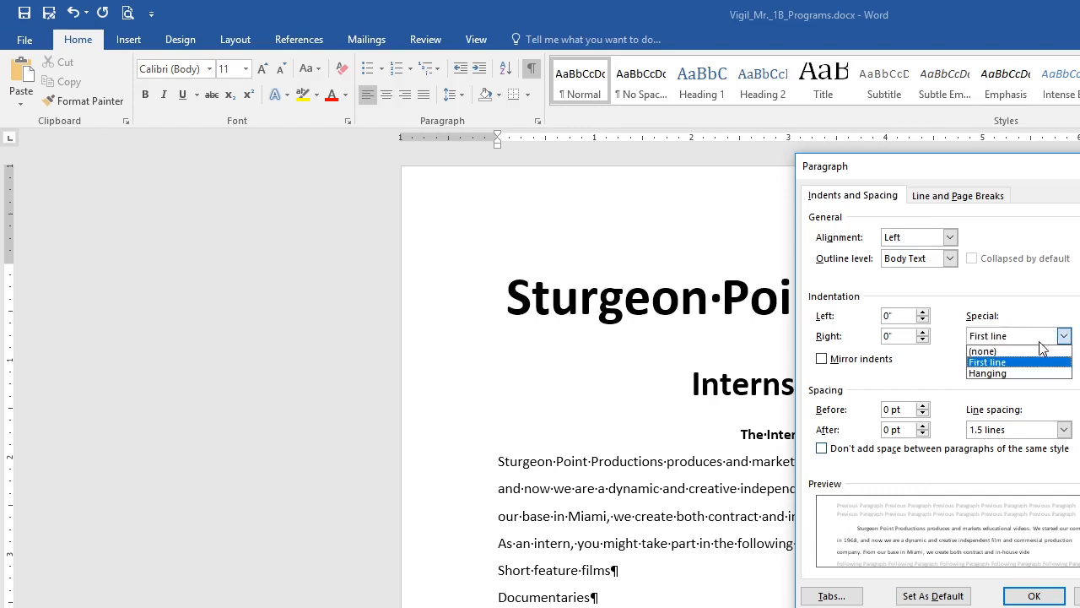
pyautogui.click(1013, 351)
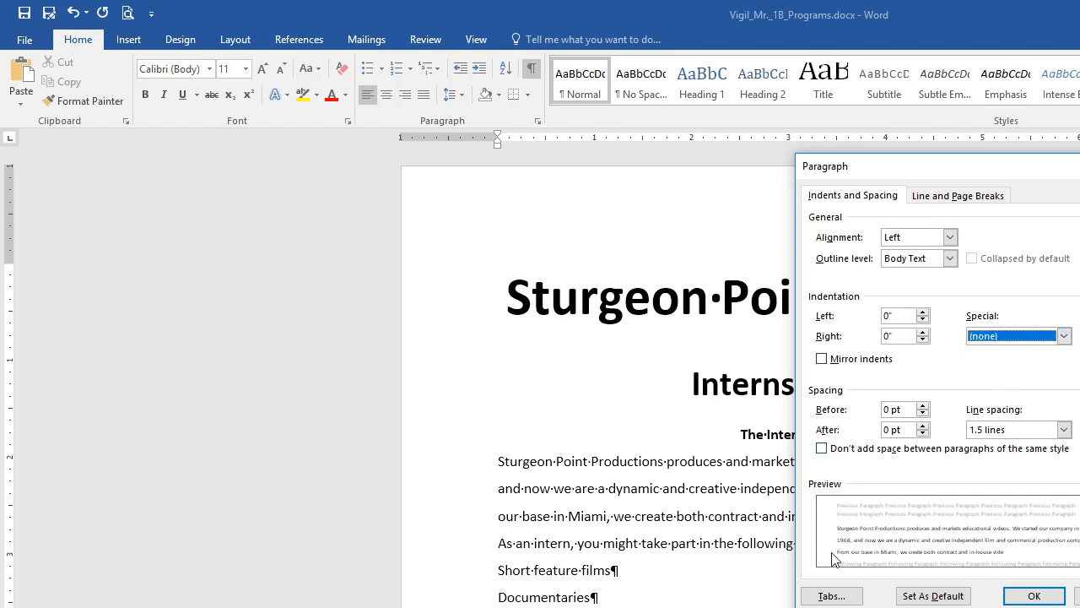
pyautogui.click(1064, 337)
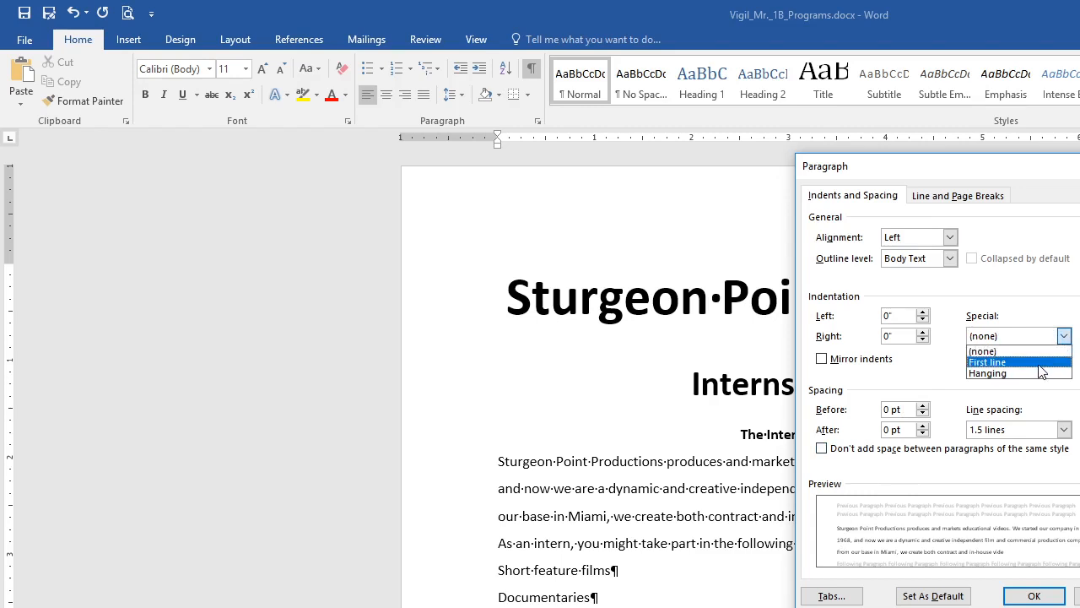
pyautogui.click(1043, 363)
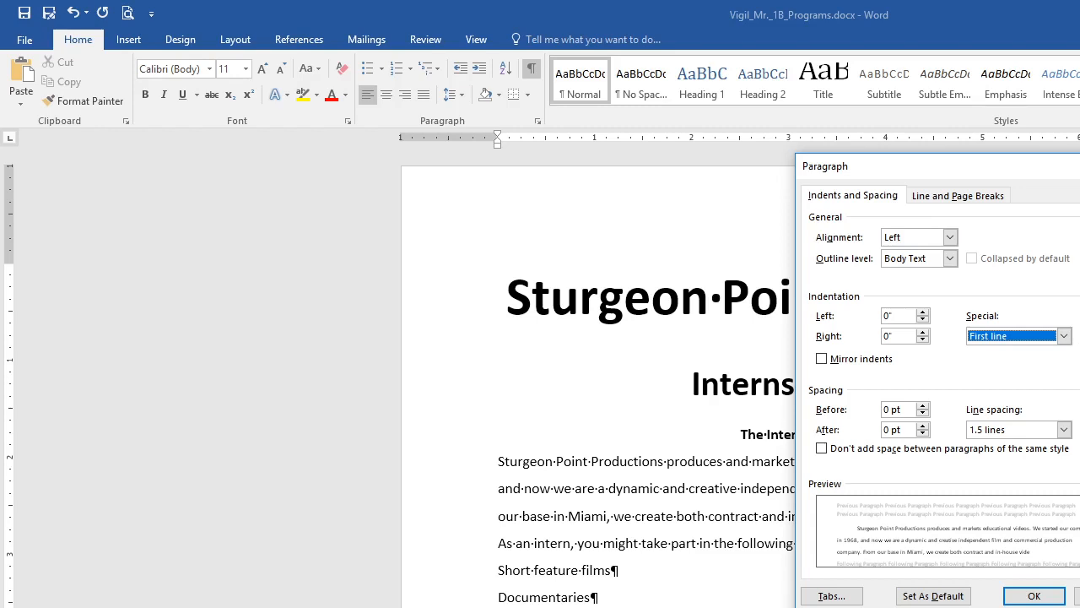
pyautogui.click(1033, 594)
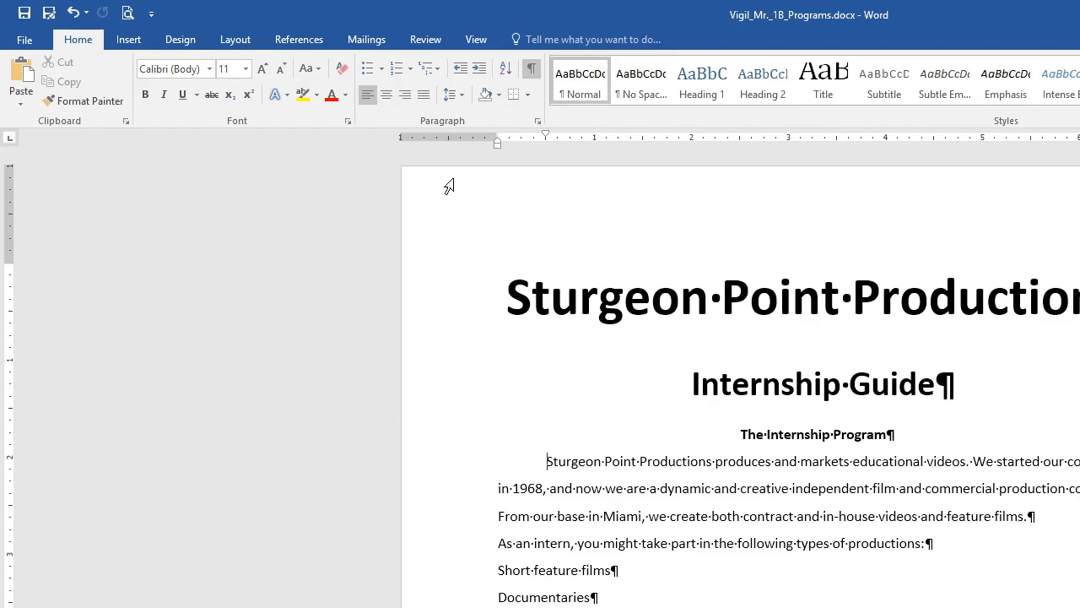
# Step: Review the special indentation options in the first body paragraph's paragraph settings, and close them without changing anything
pyautogui.click(538, 121)
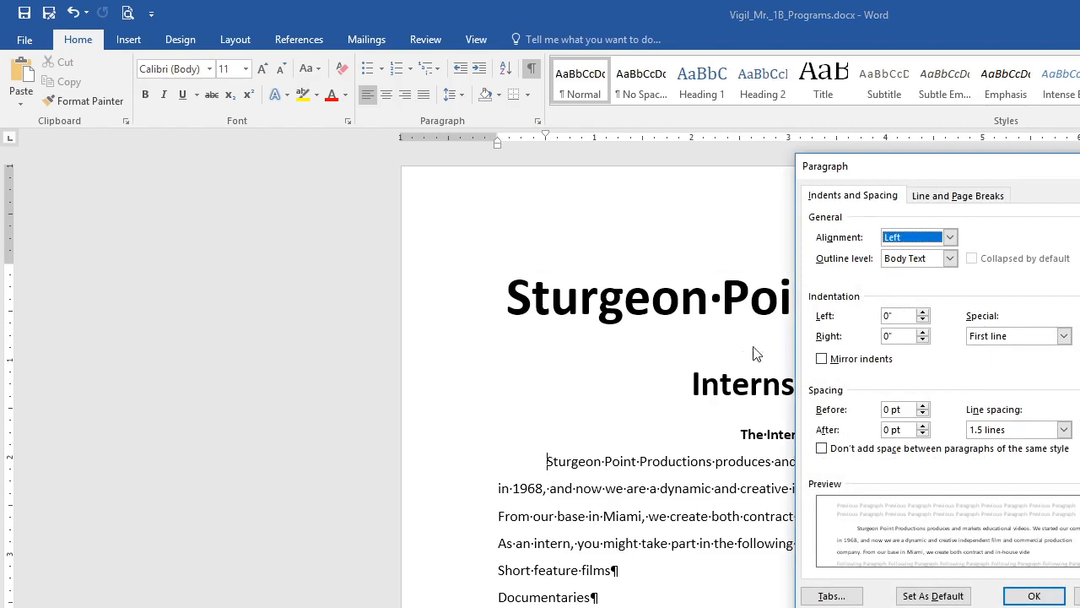
pyautogui.click(1064, 337)
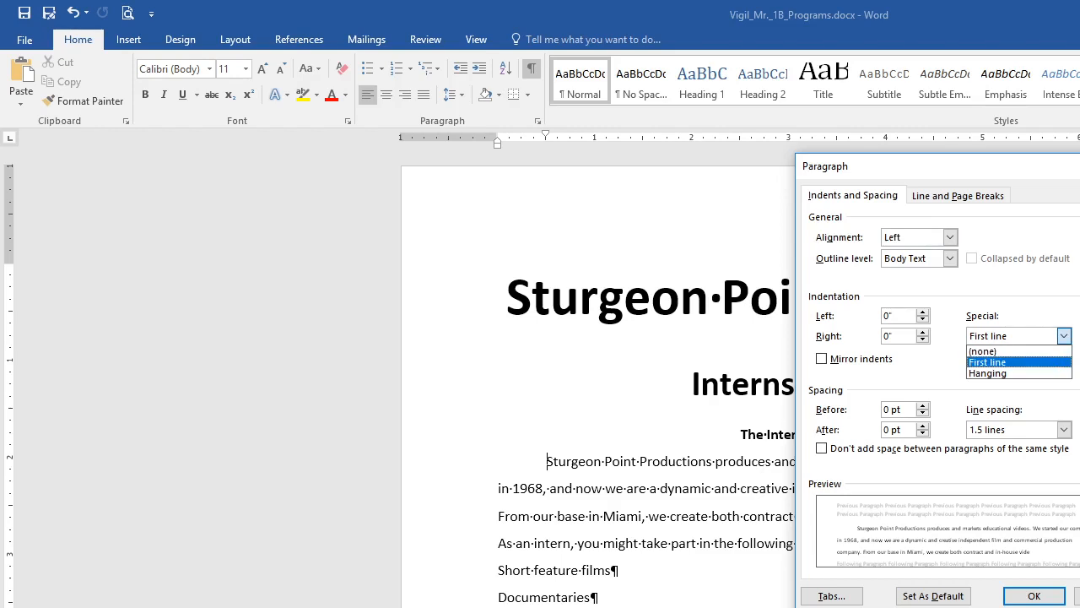
pyautogui.click(1022, 597)
pyautogui.click(1021, 597)
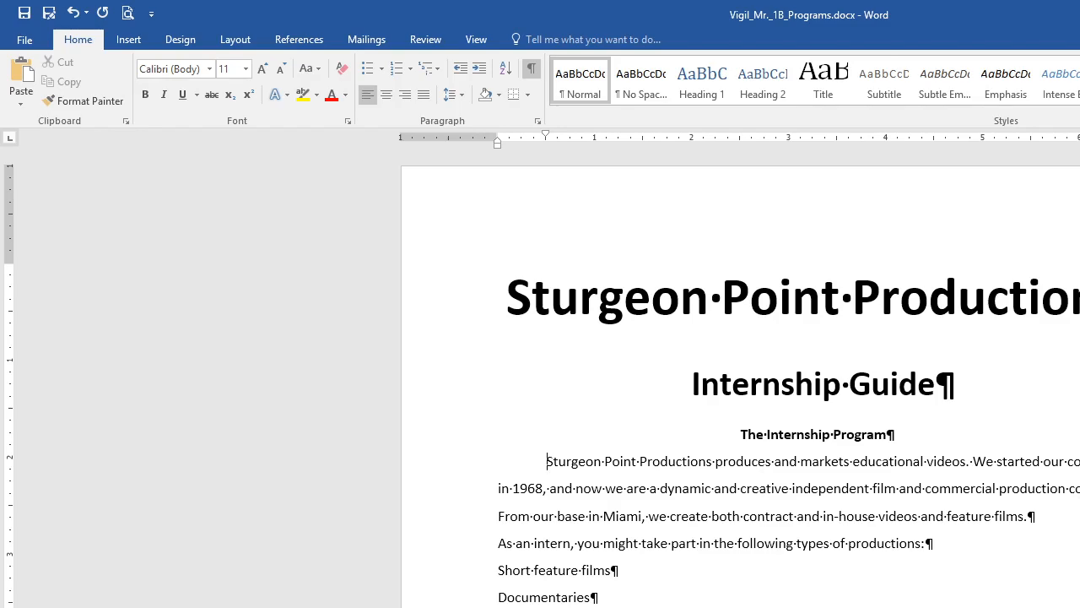
# Step: Look through both pages of the document to examine how the paragraphs under each heading are indented
pyautogui.scroll(-5, 740, 379)
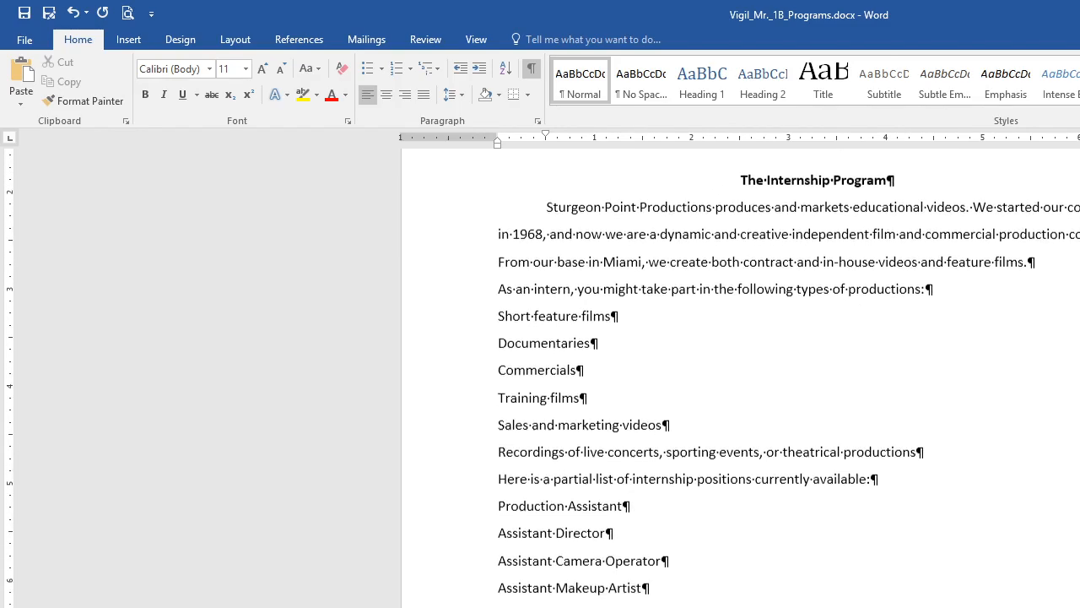
pyautogui.scroll(-3, 740, 380)
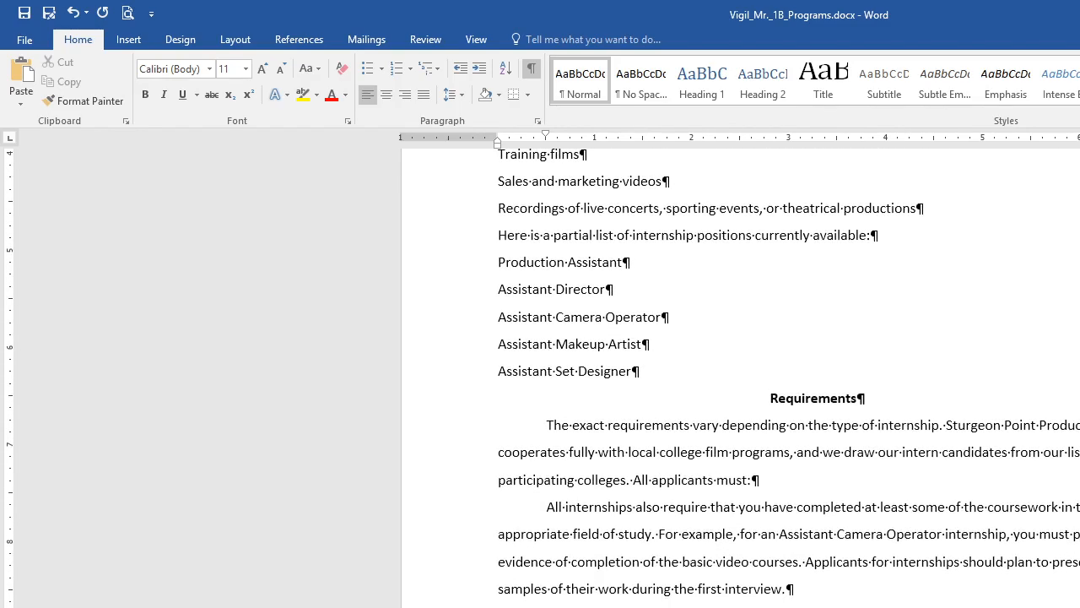
pyautogui.scroll(-5, 740, 379)
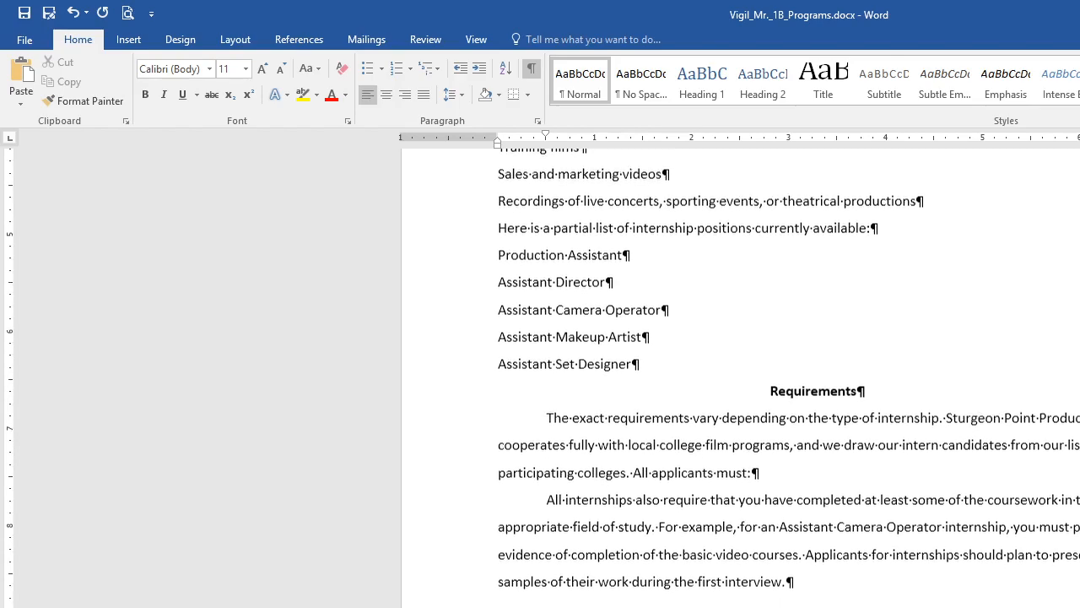
pyautogui.scroll(-8, 741, 380)
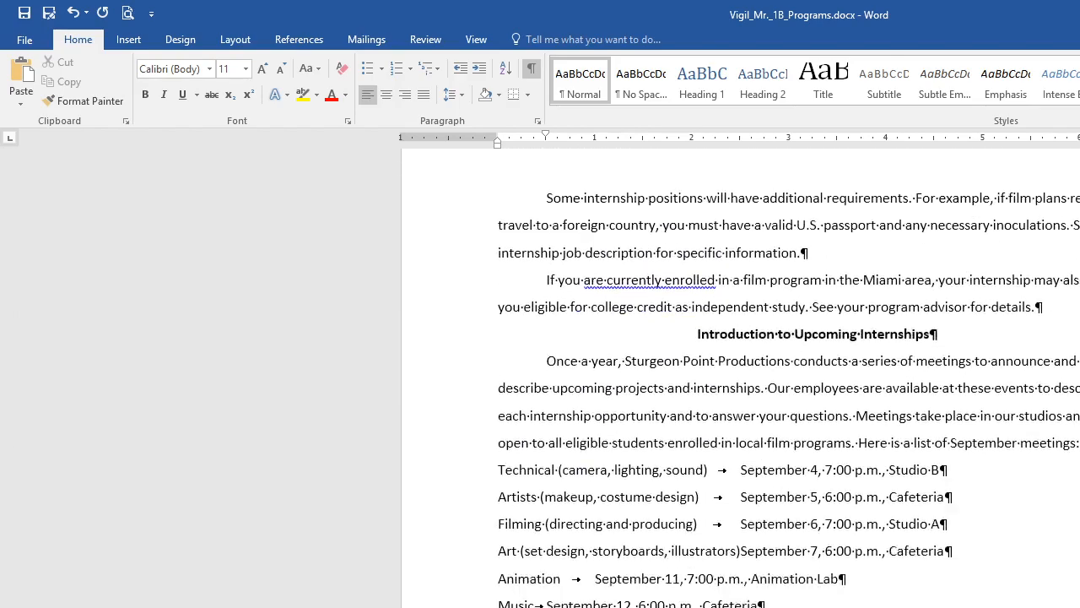
pyautogui.scroll(15, 740, 380)
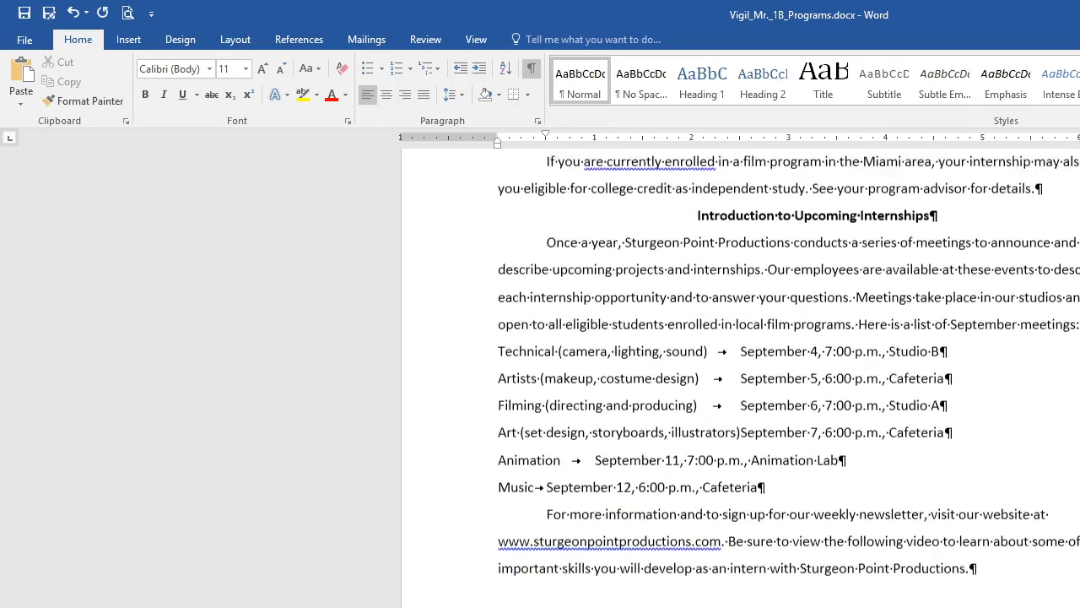
pyautogui.scroll(4, 740, 380)
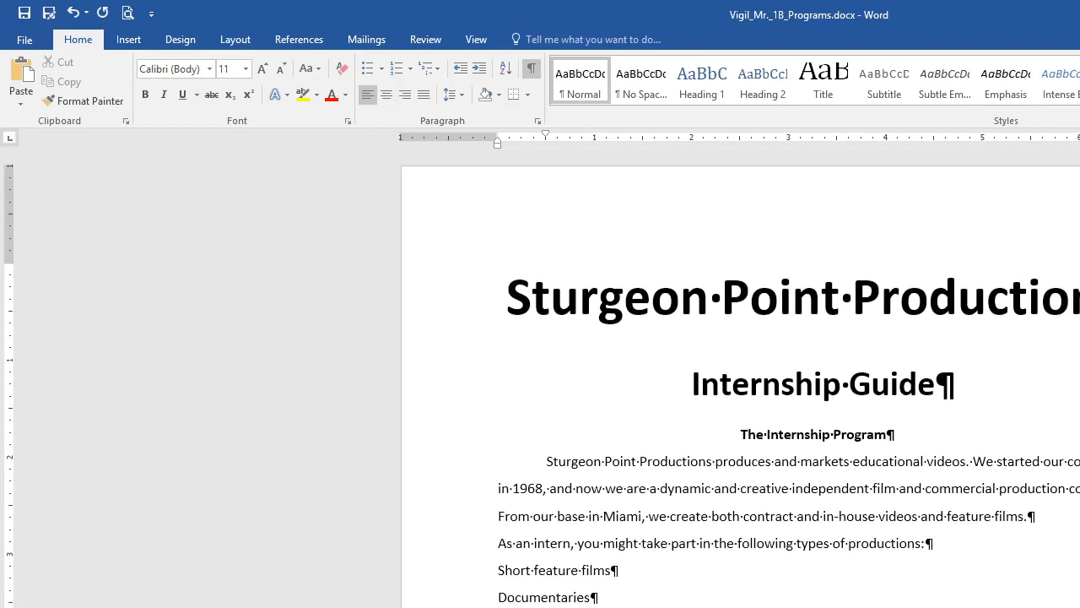
pyautogui.scroll(-7, 740, 380)
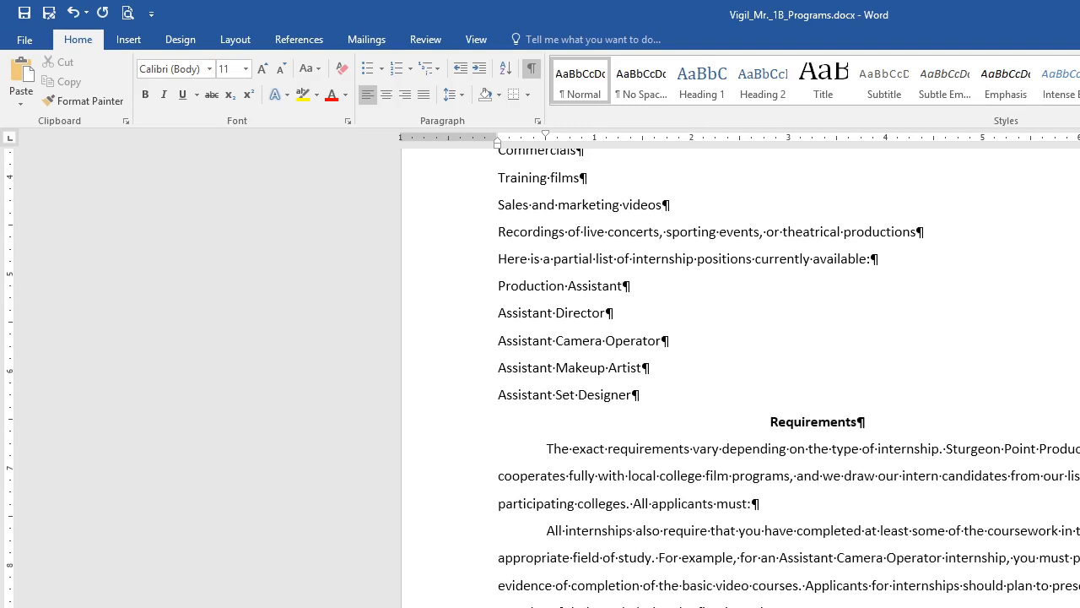
pyautogui.scroll(2, 740, 380)
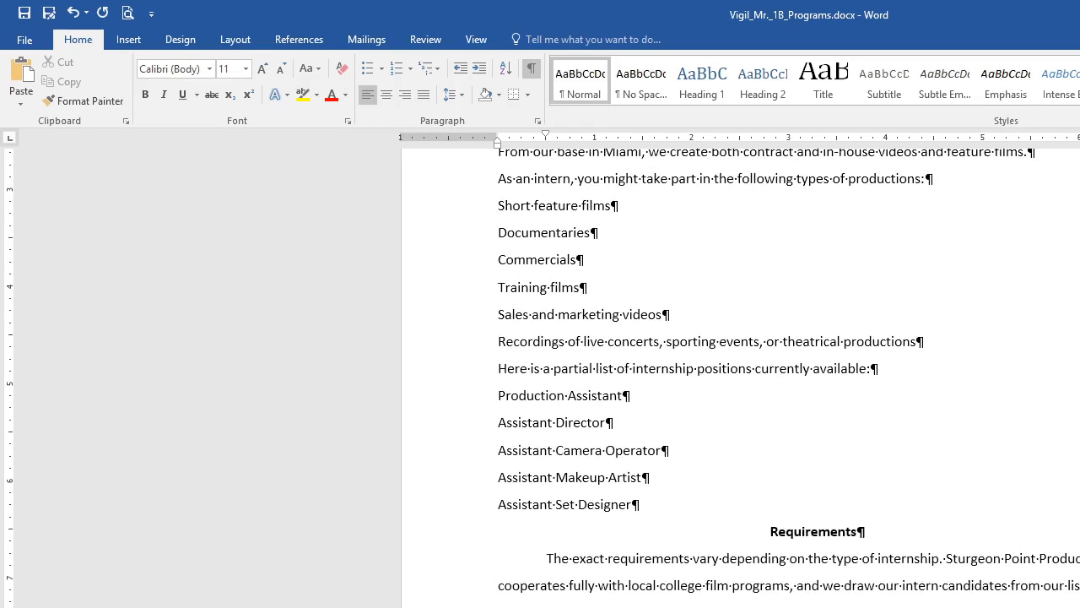
# Step: Move the first-line indent of the first Requirements paragraph to the left margin, and return it to 0.5 inch on the ruler
pyautogui.click(547, 558)
pyautogui.moveTo(546, 135); pyautogui.dragTo(546, 135)
pyautogui.moveTo(548, 140); pyautogui.dragTo(498, 142)
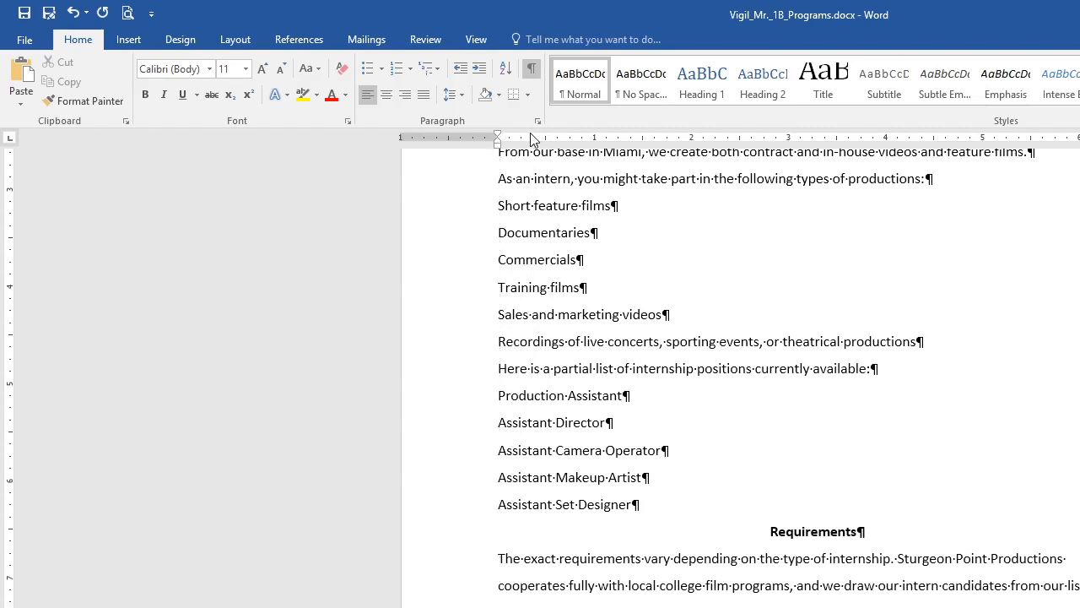
pyautogui.moveTo(499, 141)
pyautogui.mouseDown()
pyautogui.moveTo(570, 129)
pyautogui.moveTo(549, 137)
pyautogui.mouseUp()
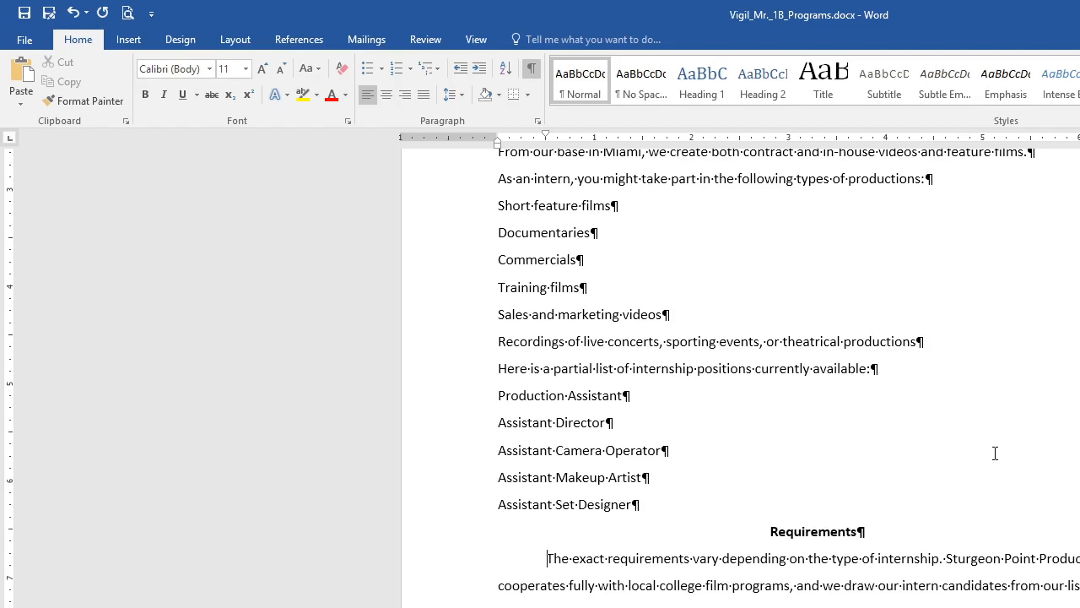
# Step: Try to adjust the first-line indent marker for the last paragraph, starting with For more information
pyautogui.scroll(-8, 740, 376)
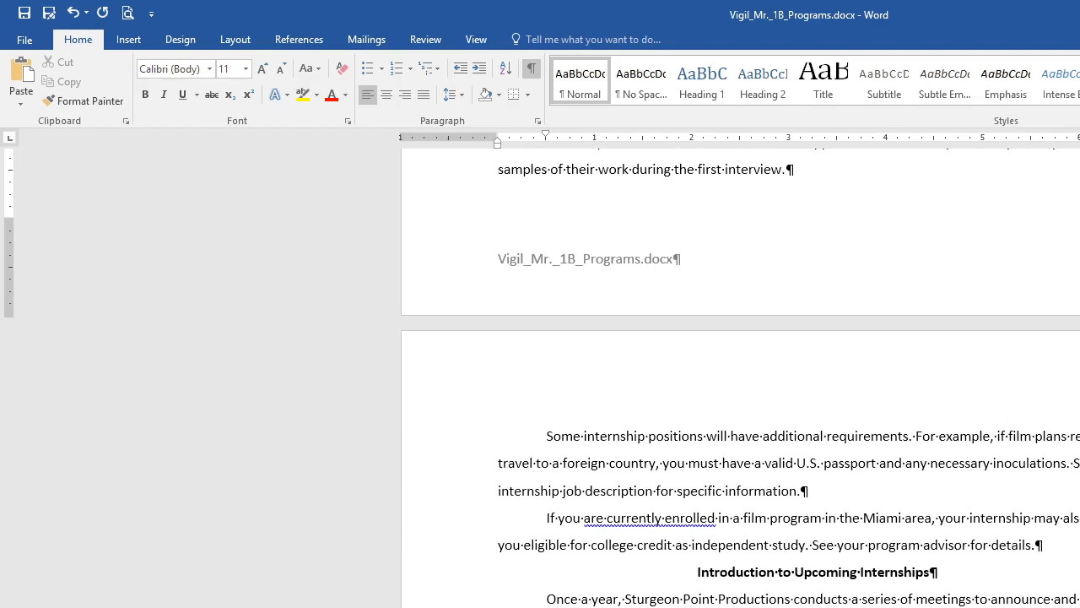
pyautogui.scroll(-12, 740, 377)
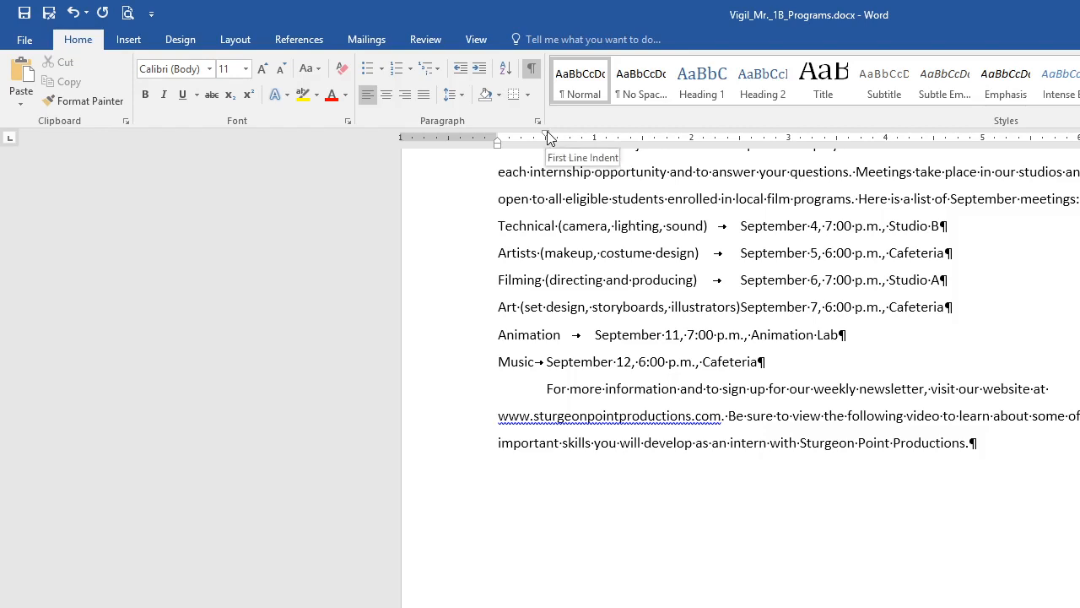
pyautogui.click(550, 391)
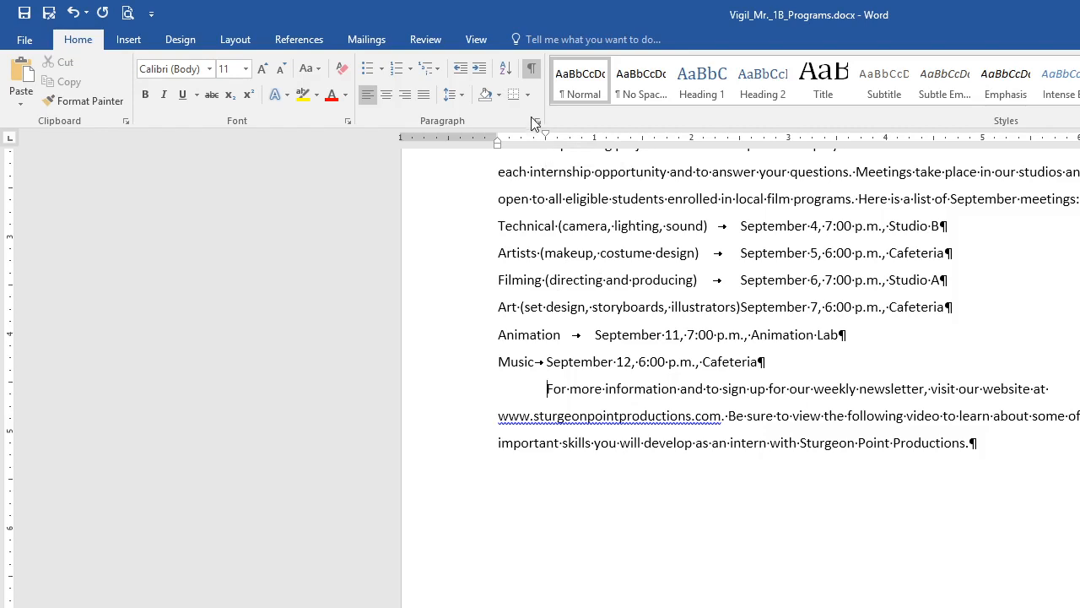
pyautogui.moveTo(545, 138)
pyautogui.mouseDown()
pyautogui.moveTo(501, 146)
pyautogui.moveTo(551, 146)
pyautogui.mouseUp()
# Step: Check the first-line indents and lists from the title through the September meetings on the second page
pyautogui.scroll(4, 743, 379)
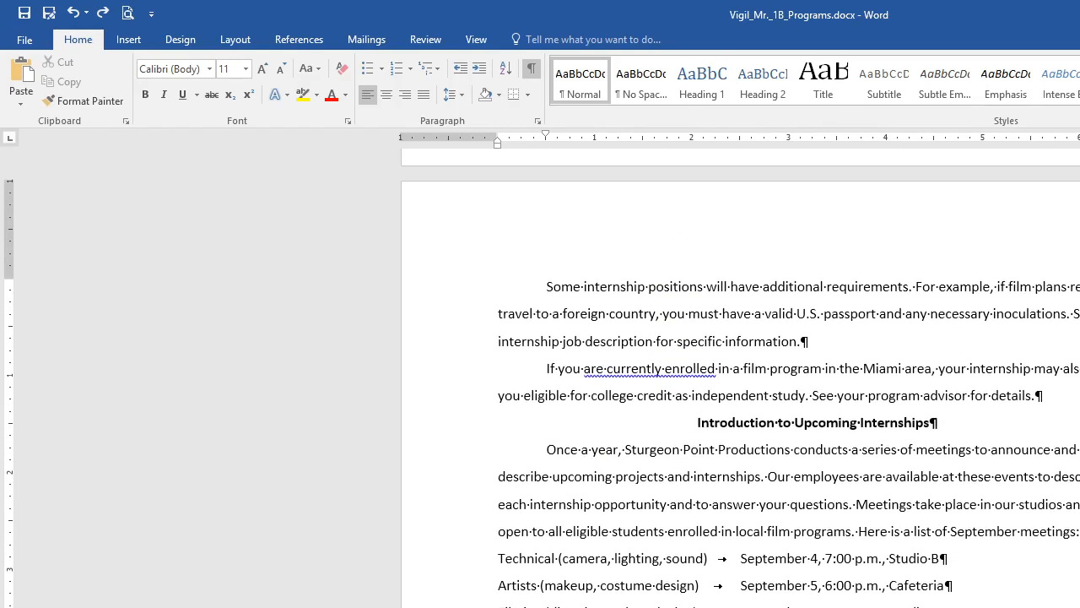
pyautogui.scroll(10, 740, 378)
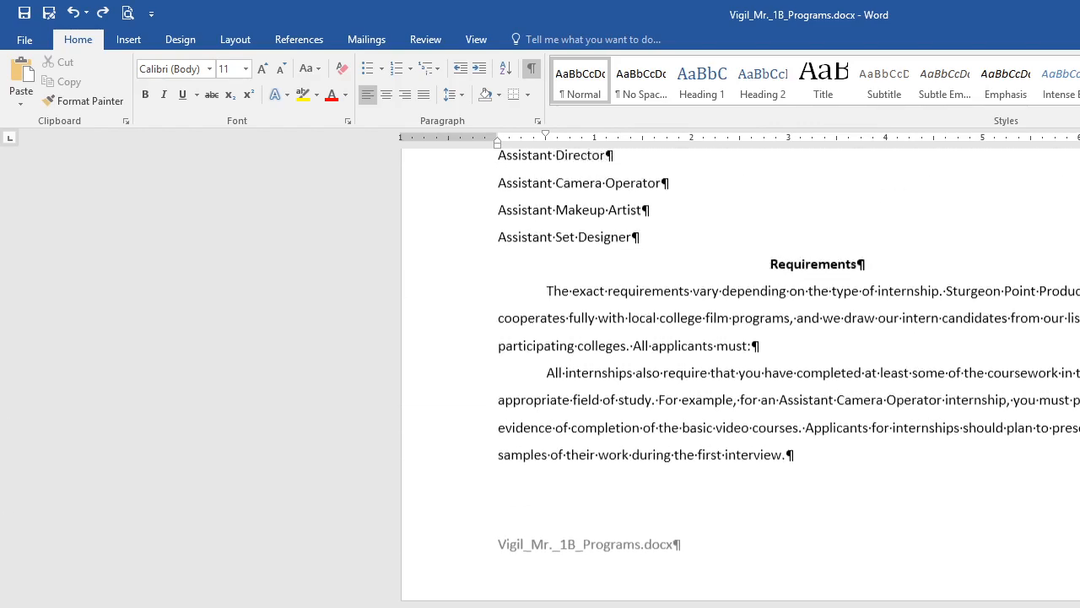
pyautogui.scroll(5, 740, 378)
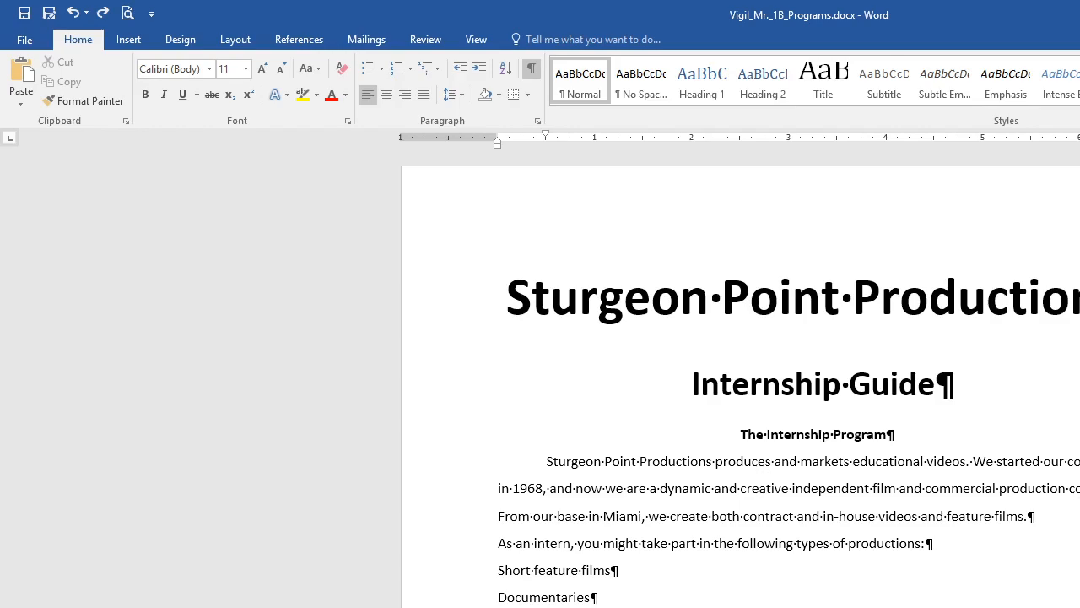
pyautogui.scroll(-20, 740, 380)
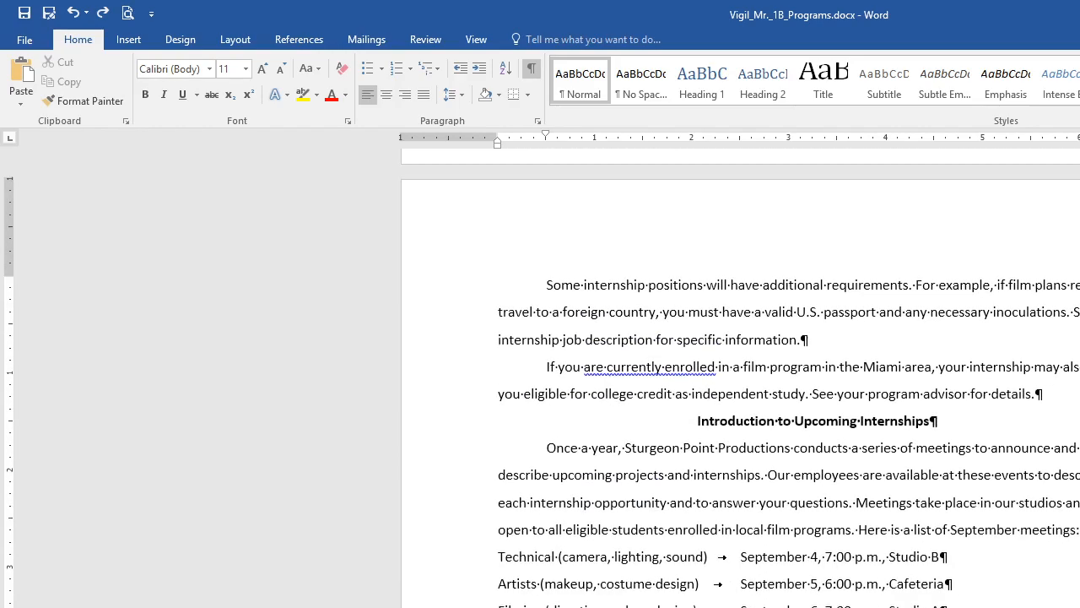
pyautogui.scroll(-10, 740, 380)
pyautogui.scroll(7, 740, 380)
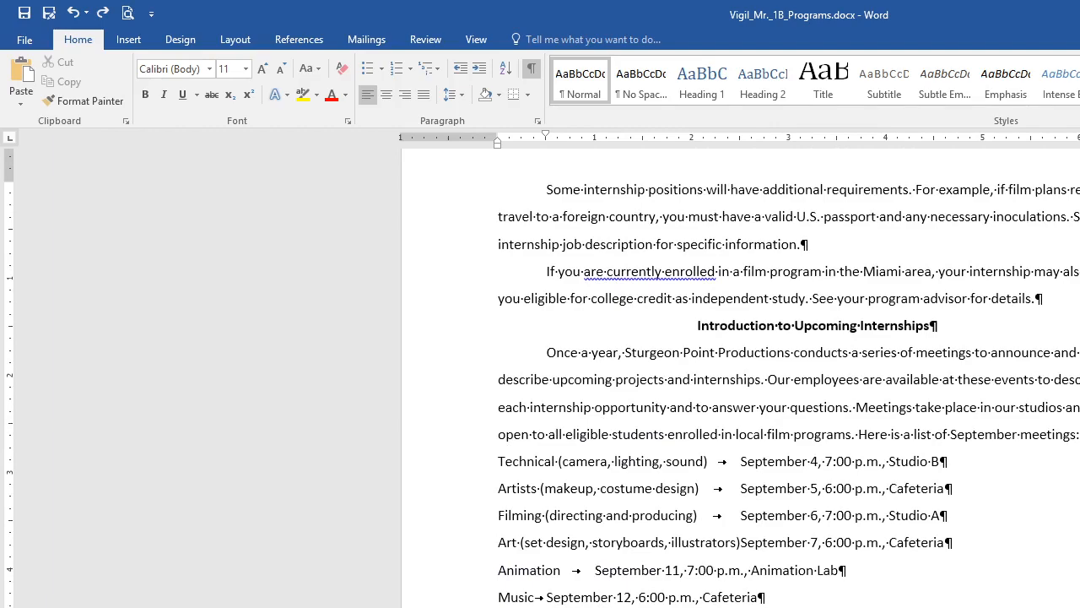
# Step: Set the spacing after every paragraph in the document to 6 pt
pyautogui.scroll(20, 740, 378)
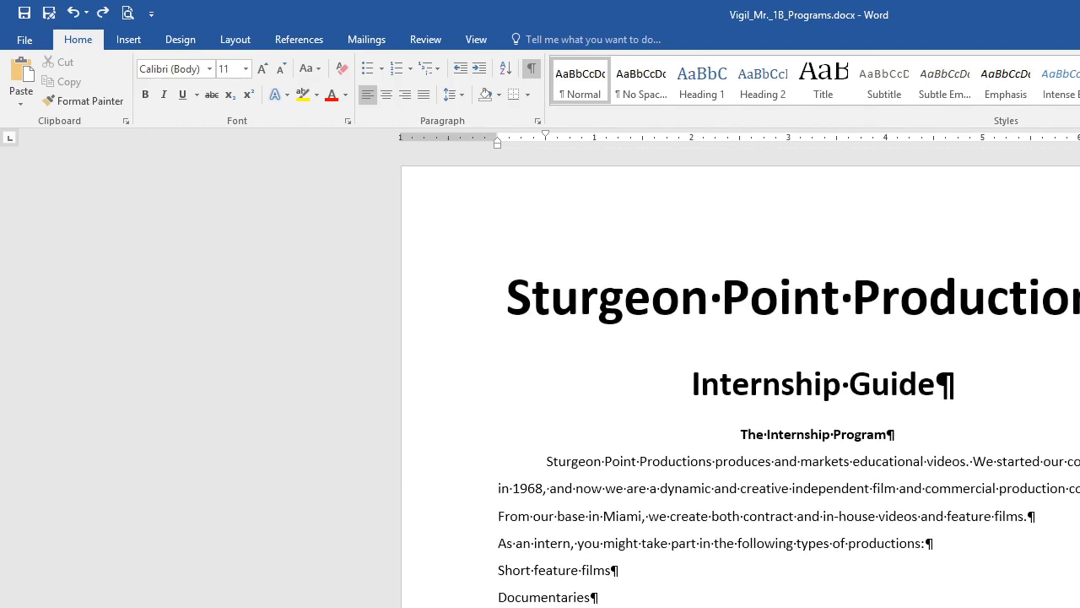
pyautogui.hotkey('ctrl', 'a')
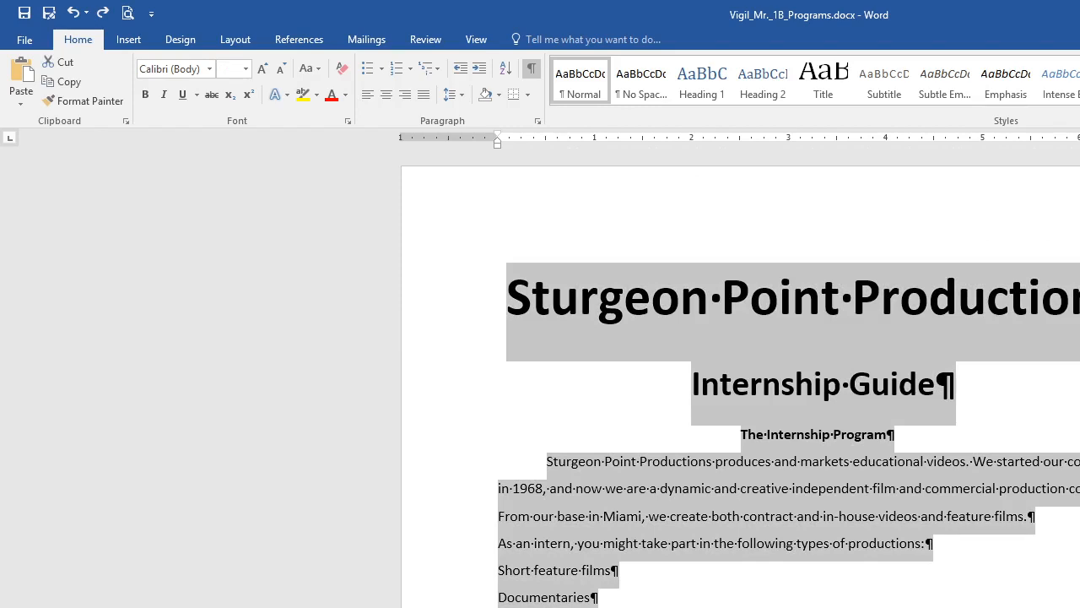
pyautogui.click(235, 42)
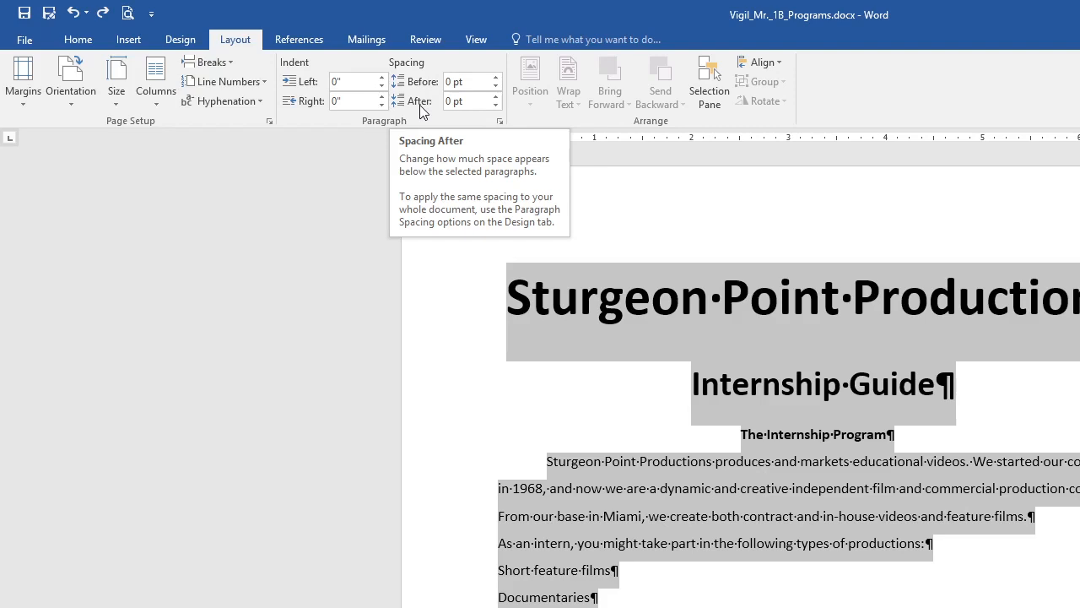
pyautogui.click(496, 96)
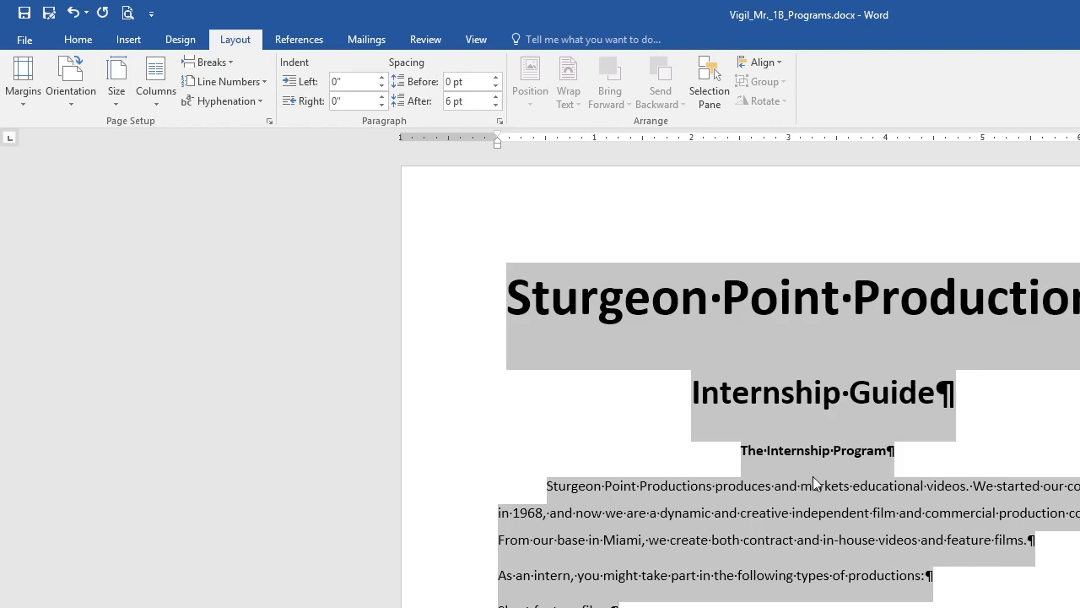
pyautogui.click(728, 406)
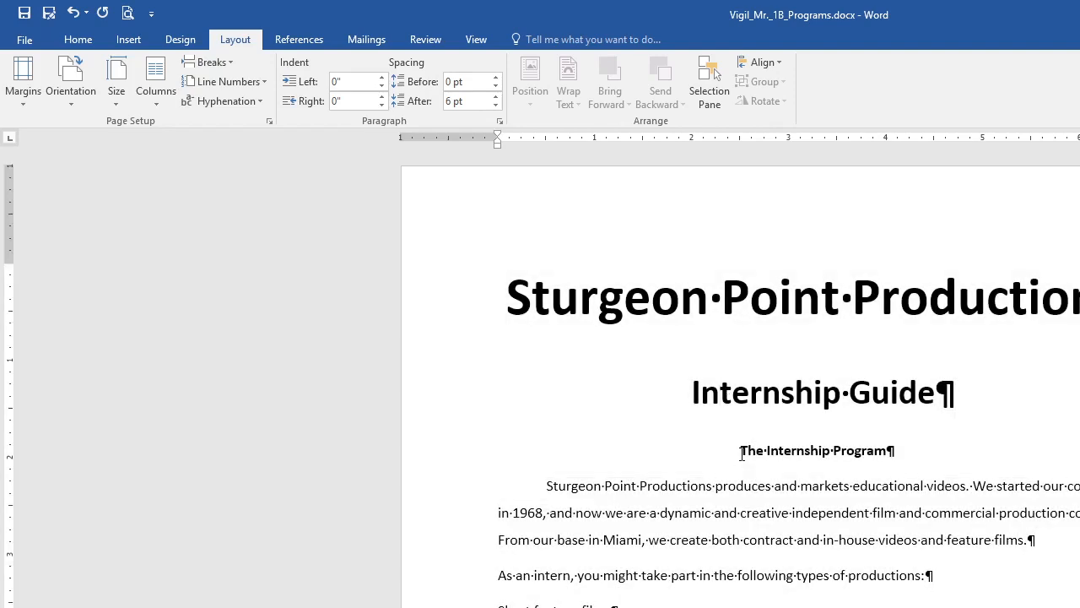
# Step: Set the spacing before the headings The Internship Program, Requirements and Introduction to Upcoming Internships to 12 pt, changing all three together
pyautogui.moveTo(742, 453); pyautogui.dragTo(936, 447)
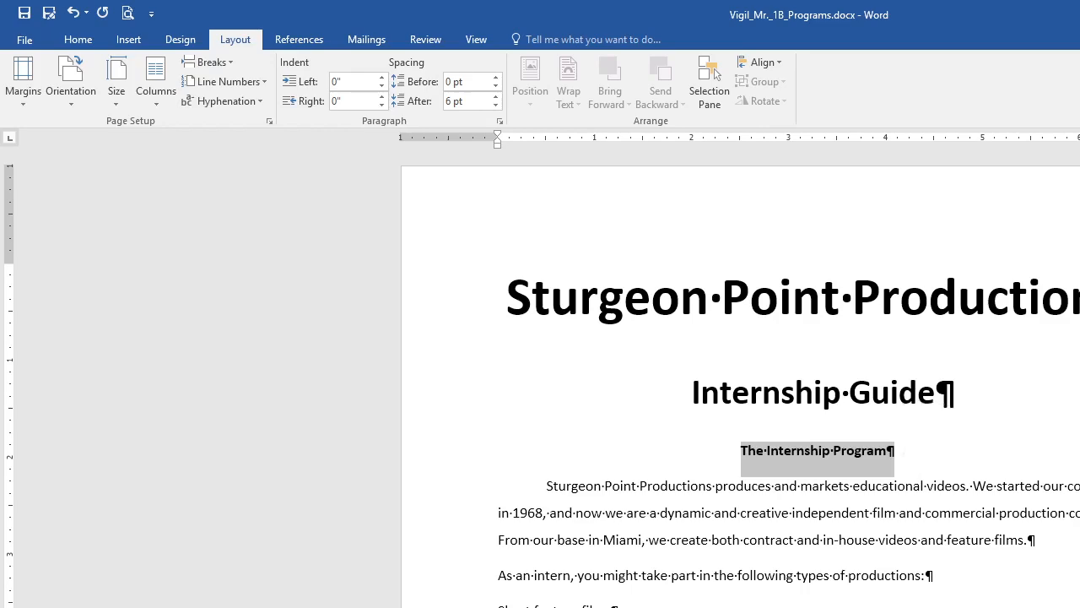
pyautogui.scroll(-7, 740, 378)
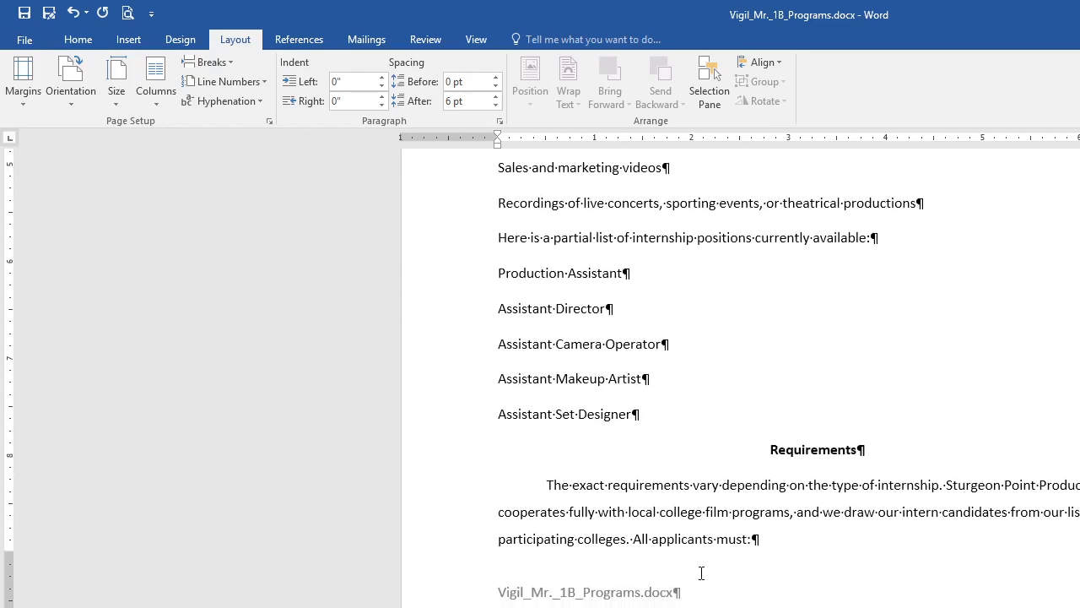
pyautogui.click(456, 457)
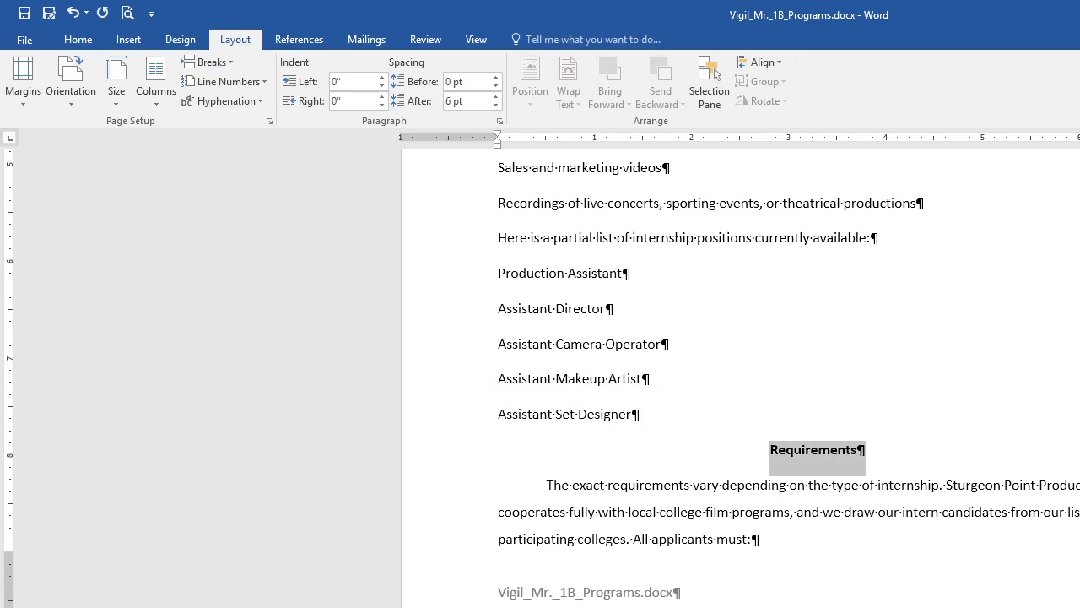
pyautogui.scroll(-6, 740, 378)
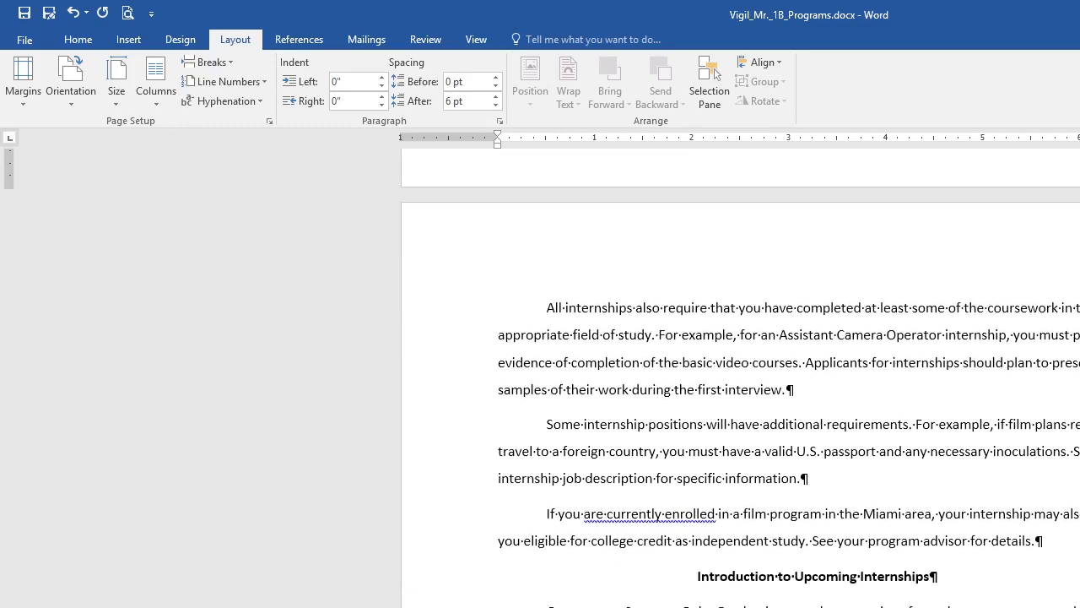
pyautogui.tripleClick(693, 591)
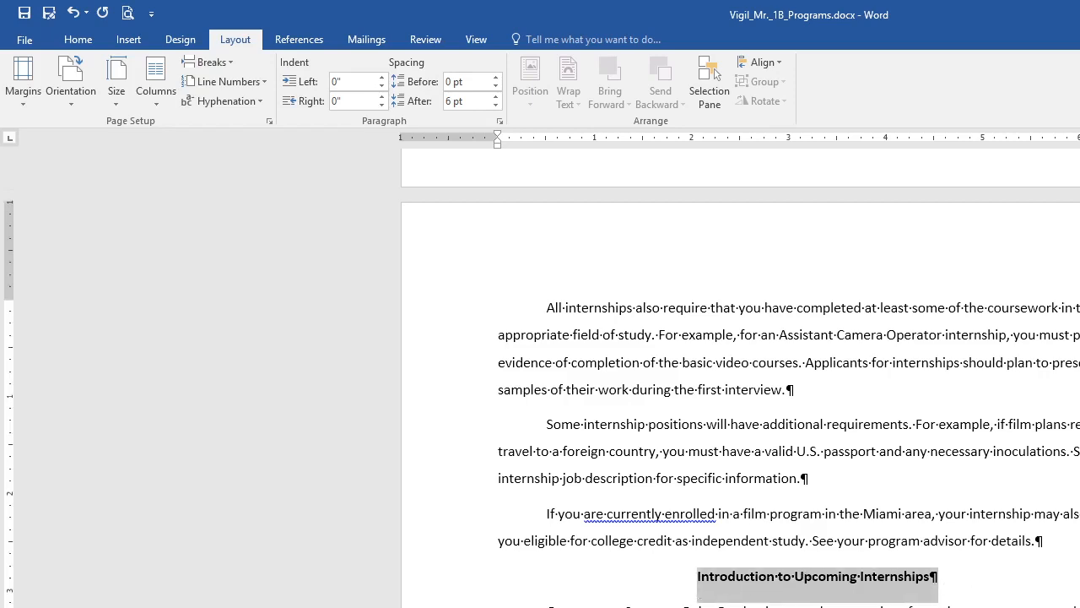
pyautogui.scroll(15, 740, 380)
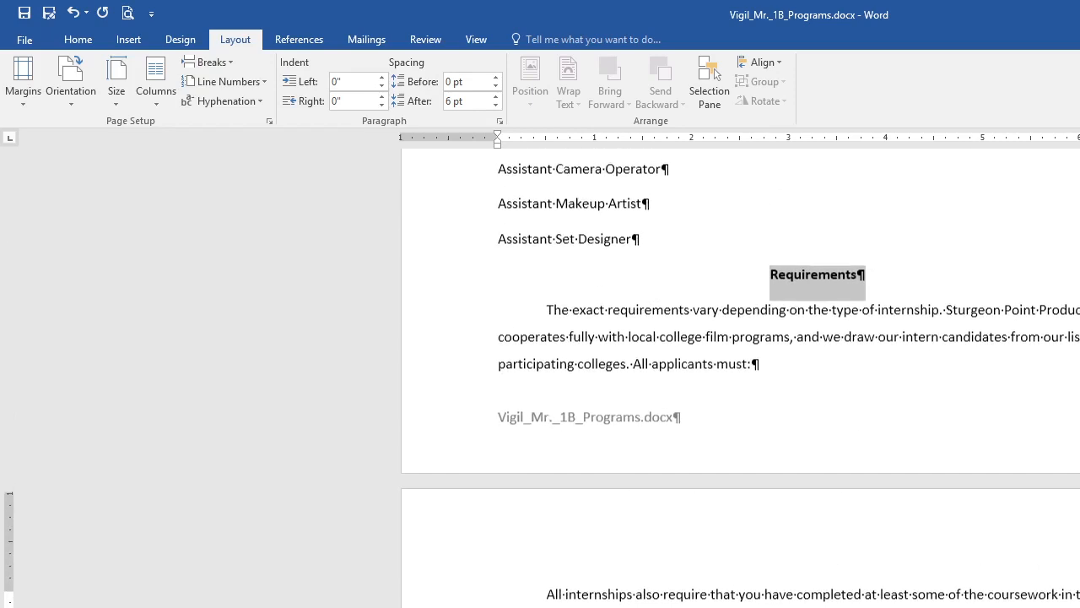
pyautogui.scroll(3, 740, 379)
pyautogui.scroll(-15, 740, 380)
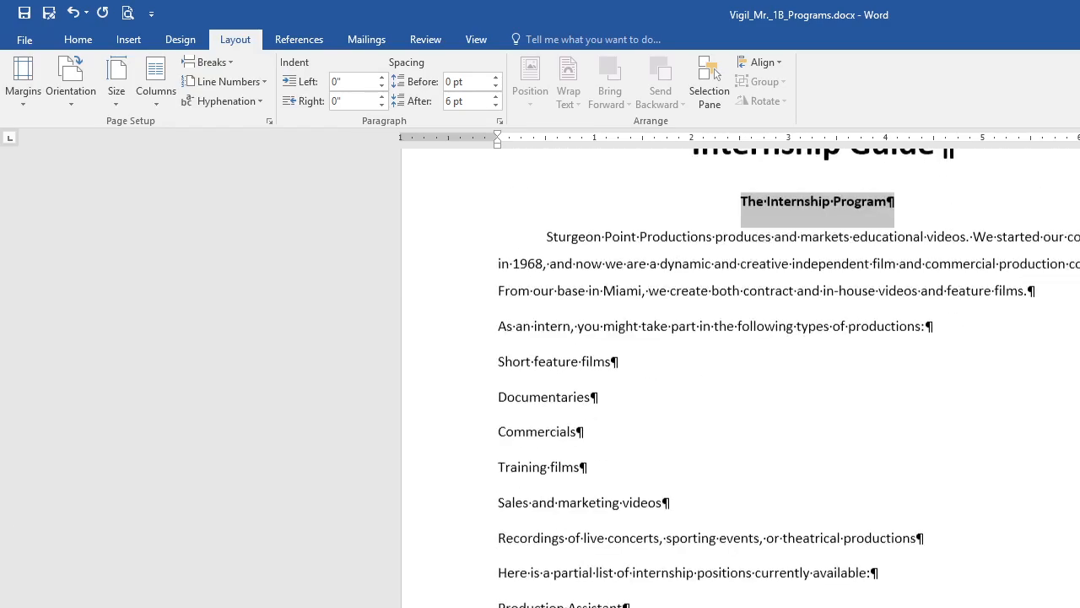
pyautogui.scroll(-10, 740, 379)
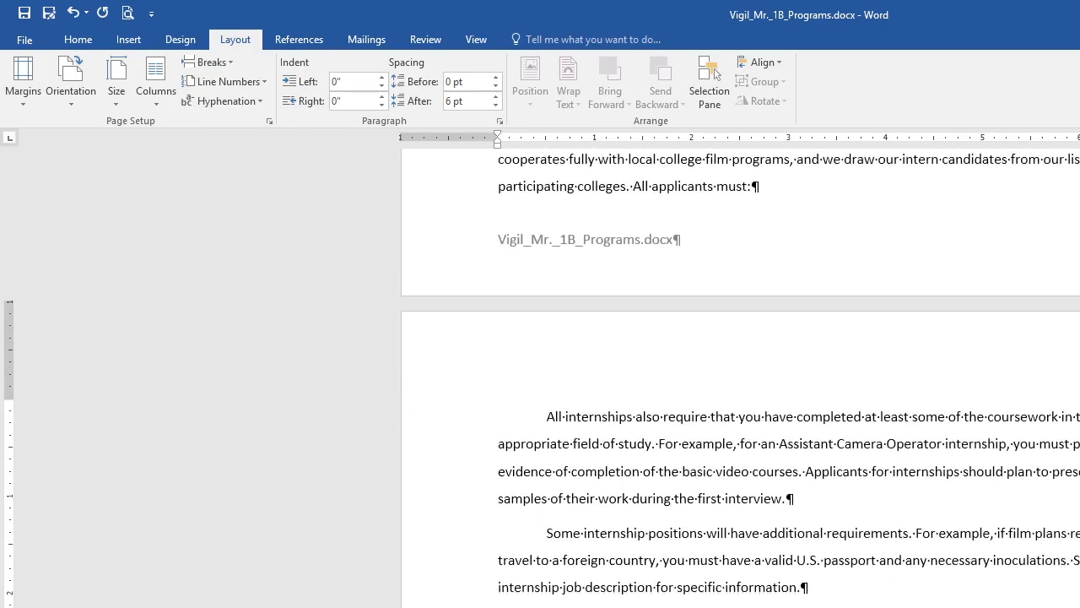
pyautogui.scroll(-2, 740, 379)
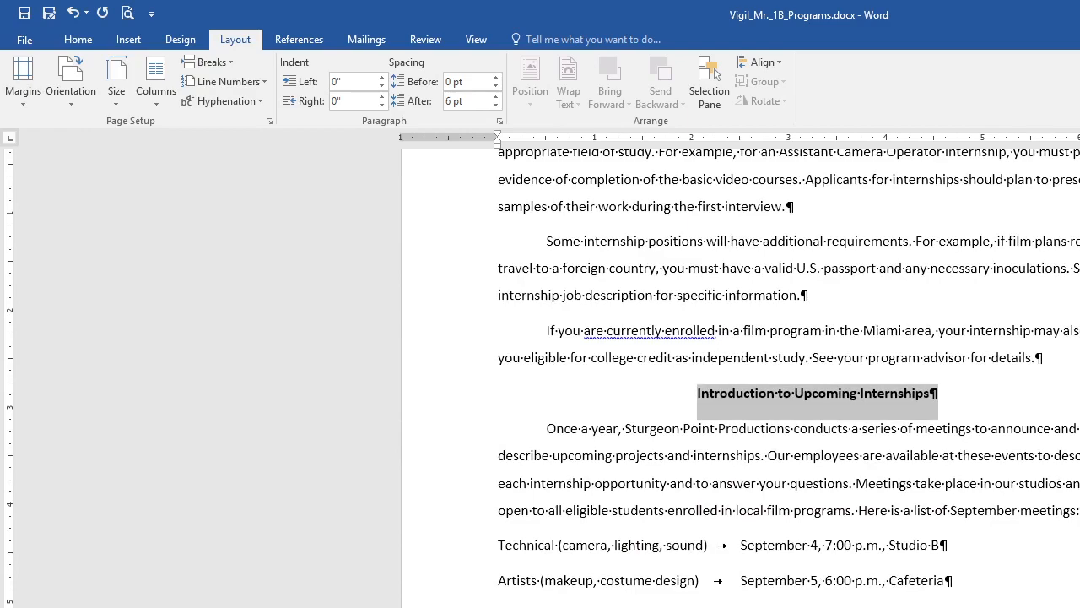
pyautogui.scroll(20, 740, 380)
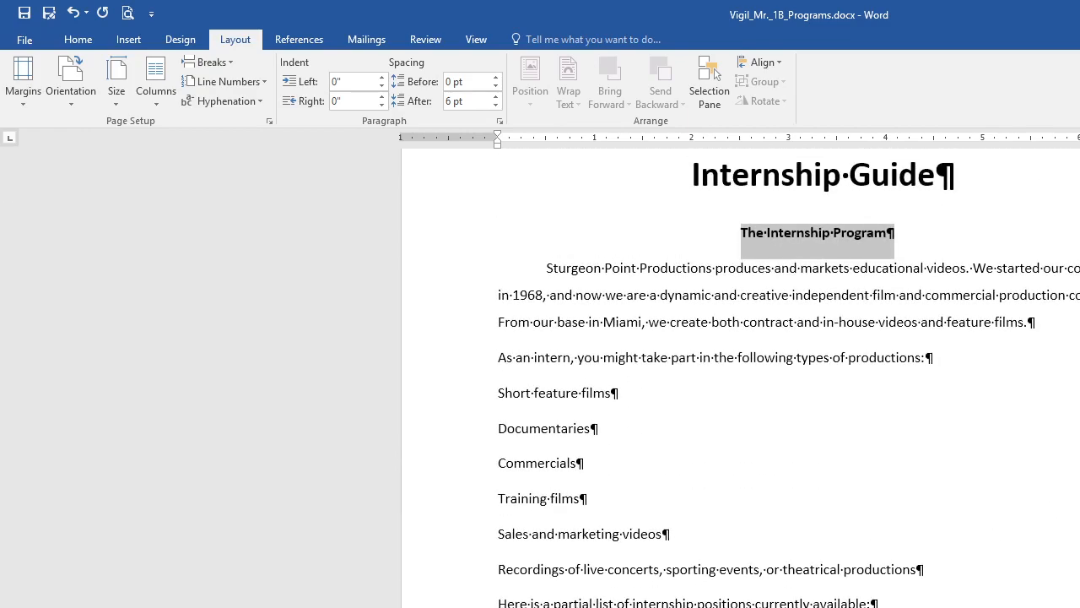
pyautogui.scroll(-20, 740, 379)
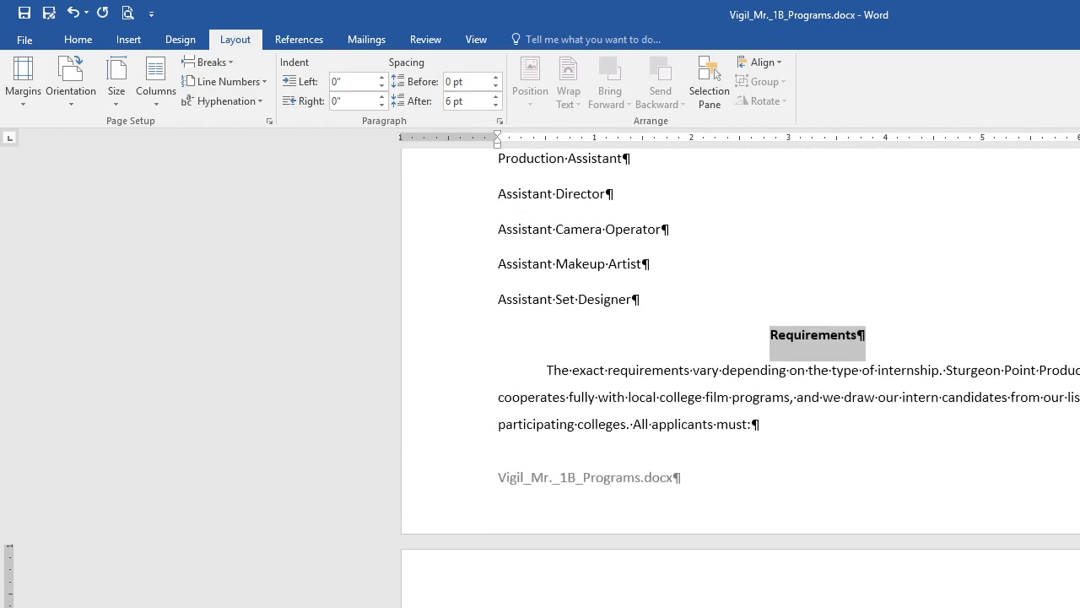
pyautogui.scroll(4, 740, 380)
pyautogui.scroll(-10, 740, 380)
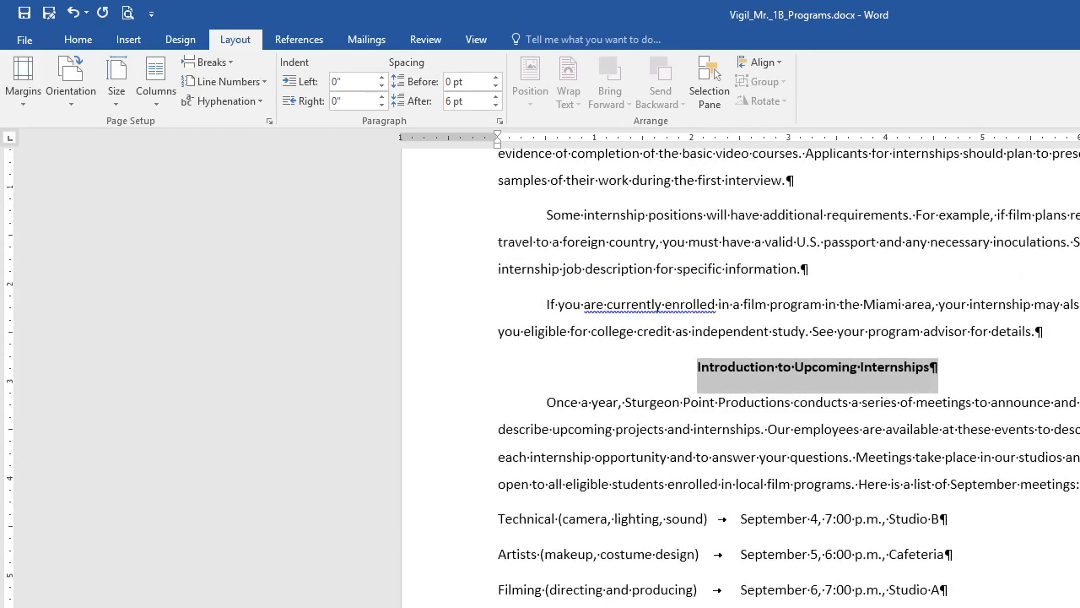
pyautogui.scroll(20, 740, 379)
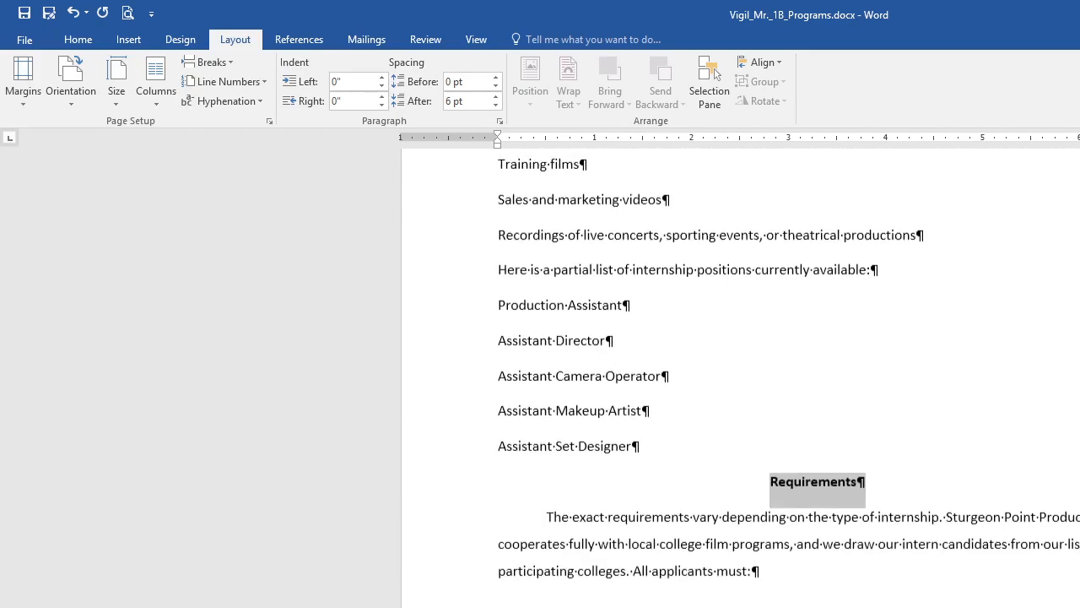
pyautogui.scroll(-16, 740, 380)
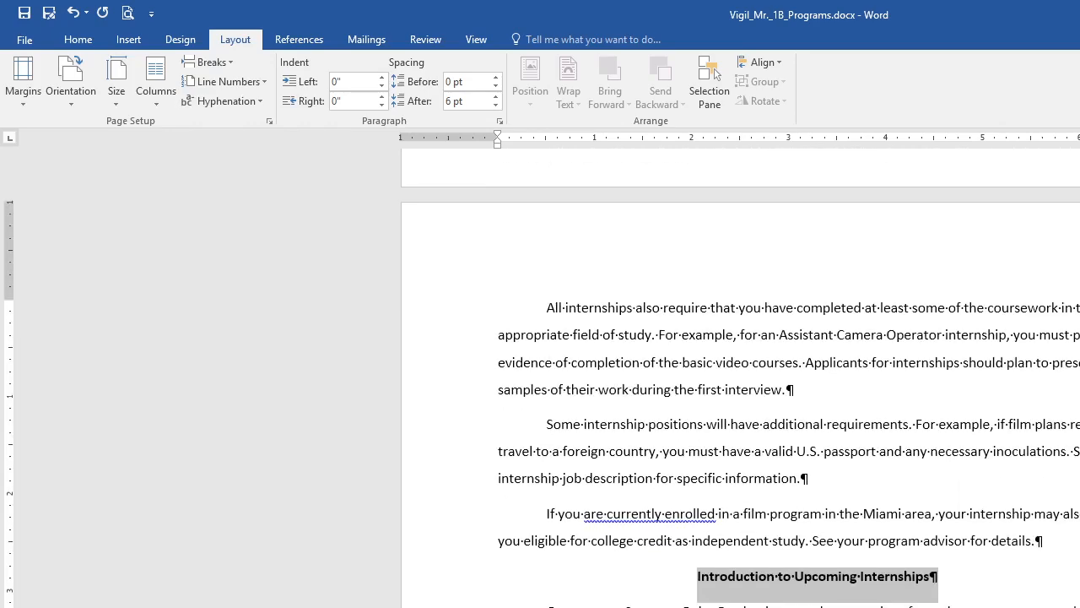
pyautogui.scroll(4, 740, 380)
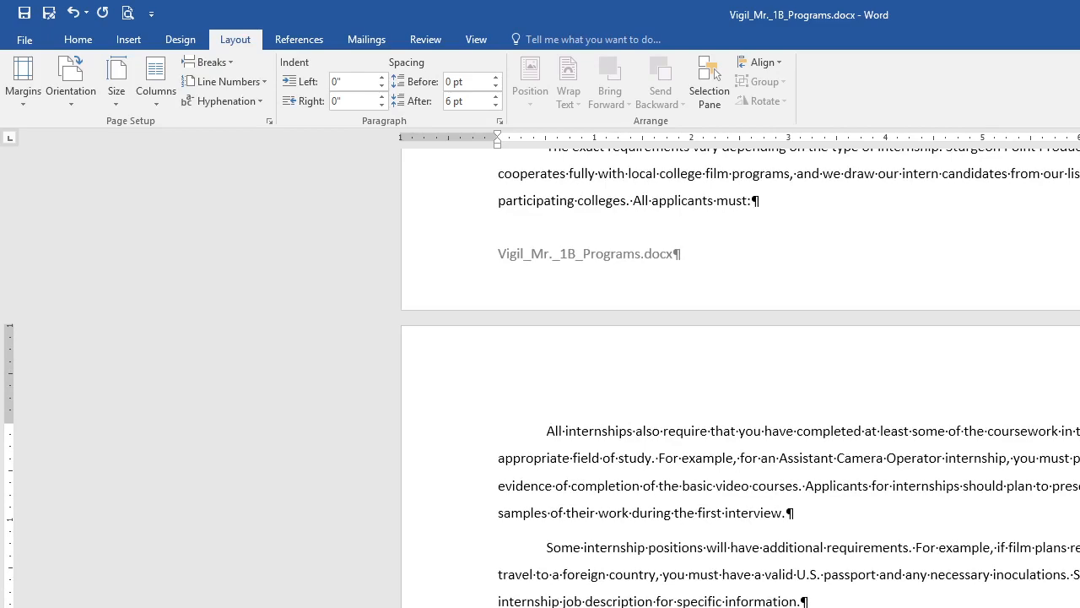
pyautogui.scroll(5, 740, 378)
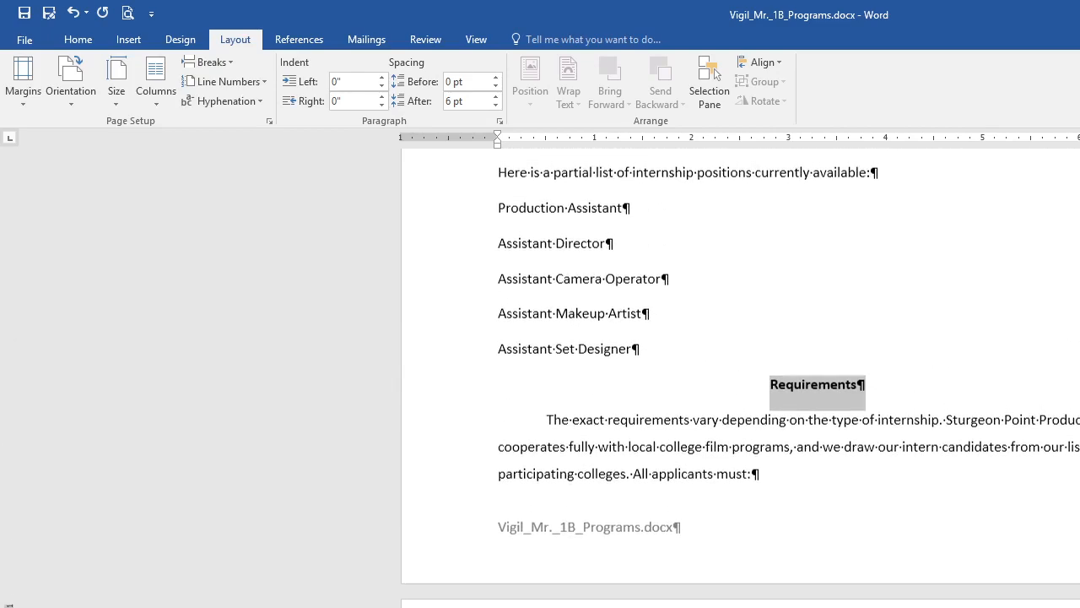
pyautogui.scroll(-1, 980, 312)
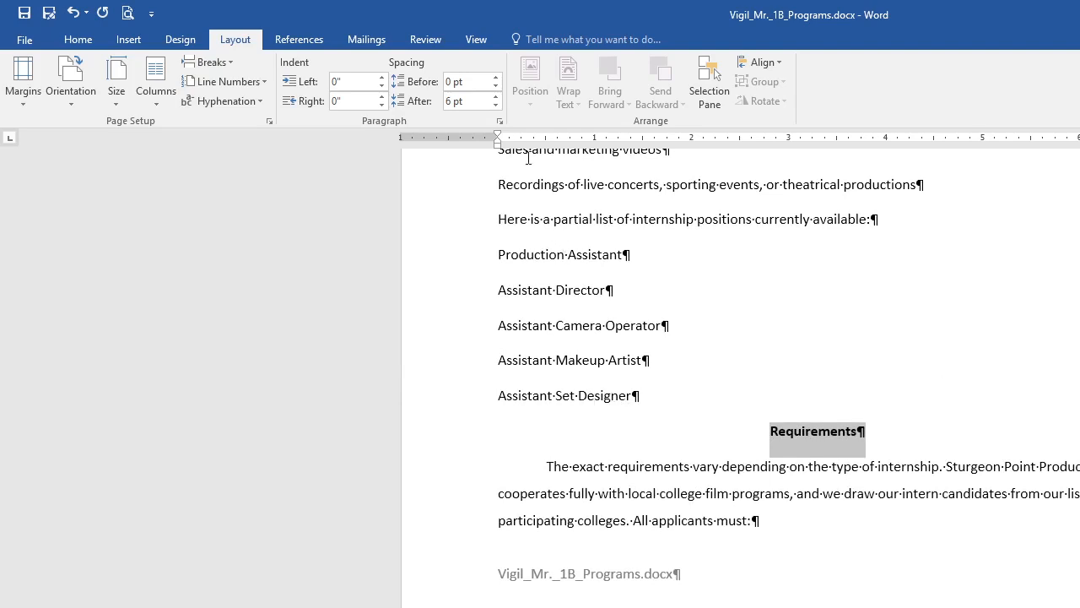
pyautogui.click(495, 77)
pyautogui.click(494, 77)
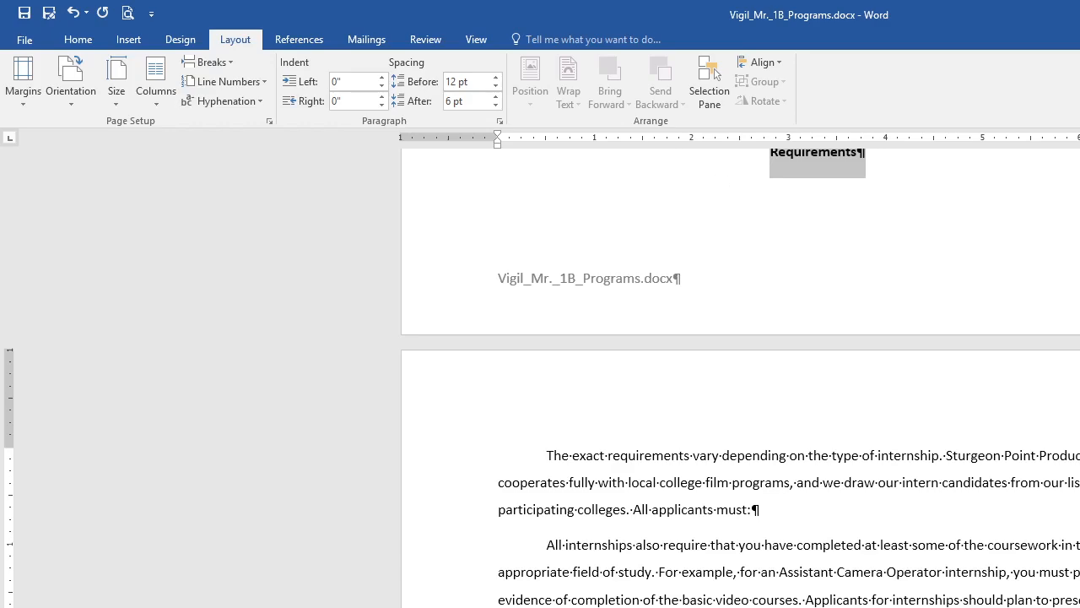
# Step: Format the production types from Short feature films through Recordings of live concerts, sporting events, or theatrical productions as a bulleted list
pyautogui.scroll(-9, 740, 378)
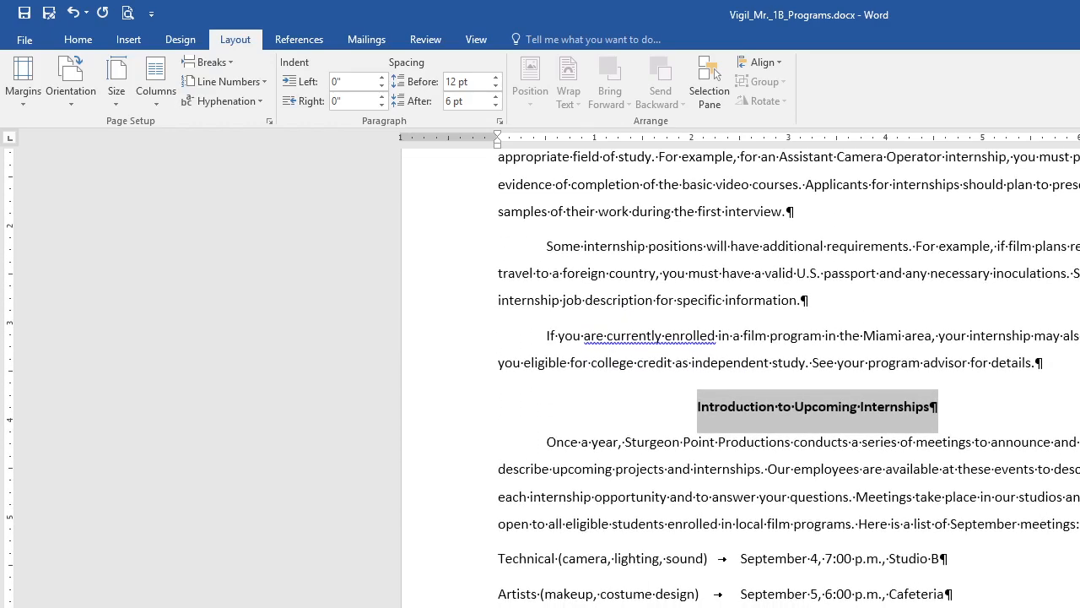
pyautogui.scroll(15, 740, 378)
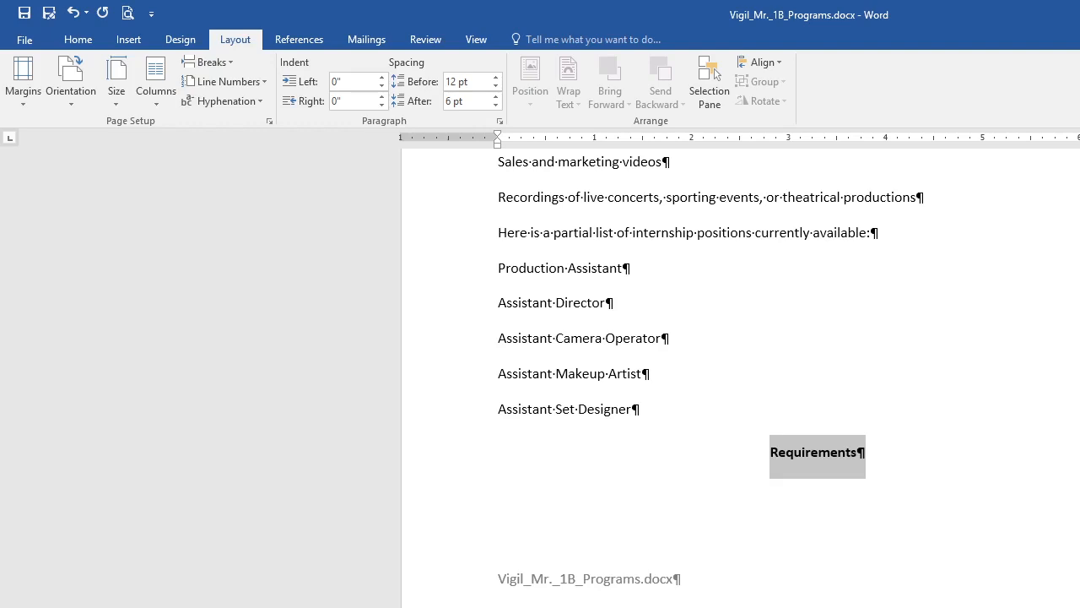
pyautogui.scroll(6, 740, 380)
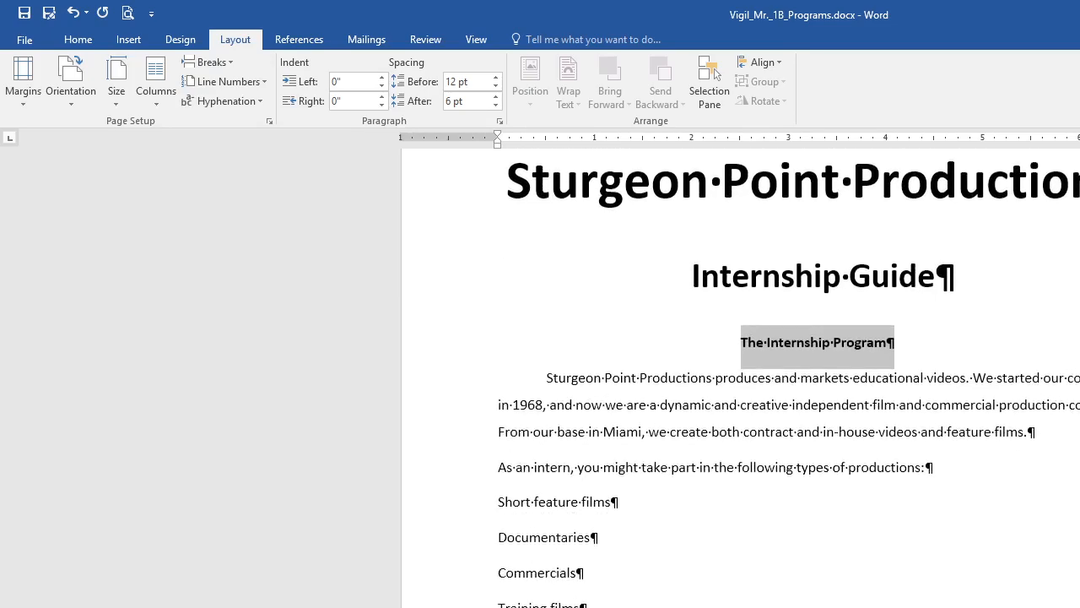
pyautogui.scroll(-2, 740, 380)
pyautogui.scroll(-2, 937, 273)
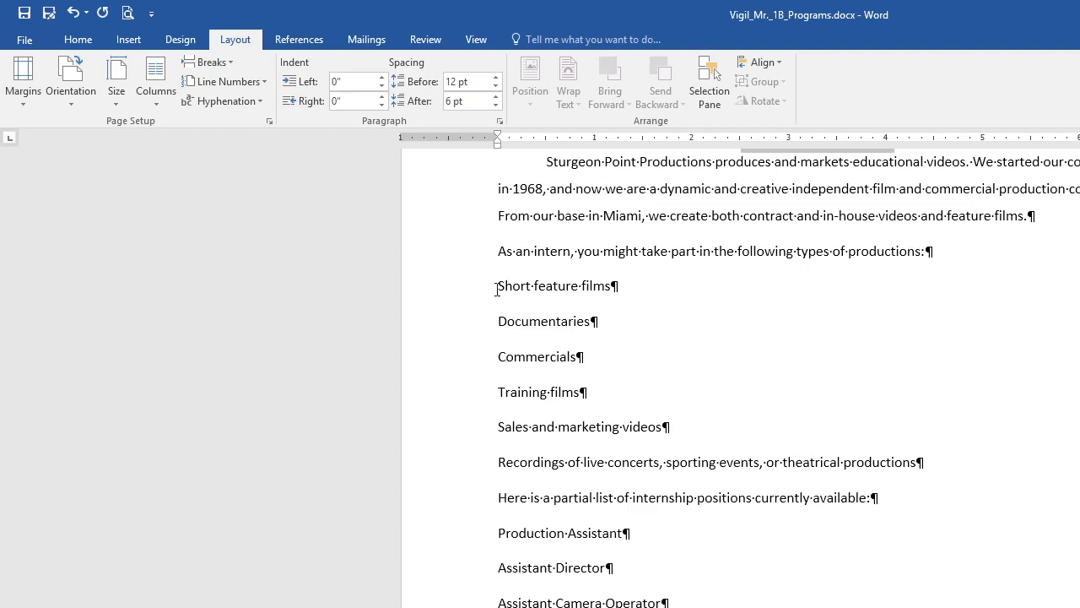
pyautogui.moveTo(496, 289); pyautogui.dragTo(889, 463)
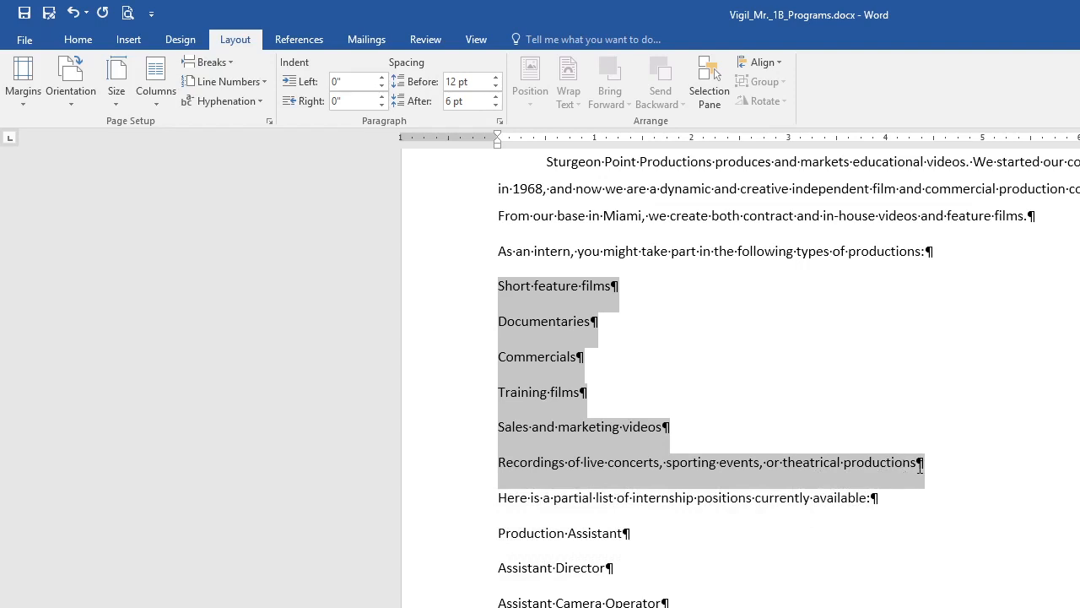
pyautogui.hotkey('ctrl', '0')
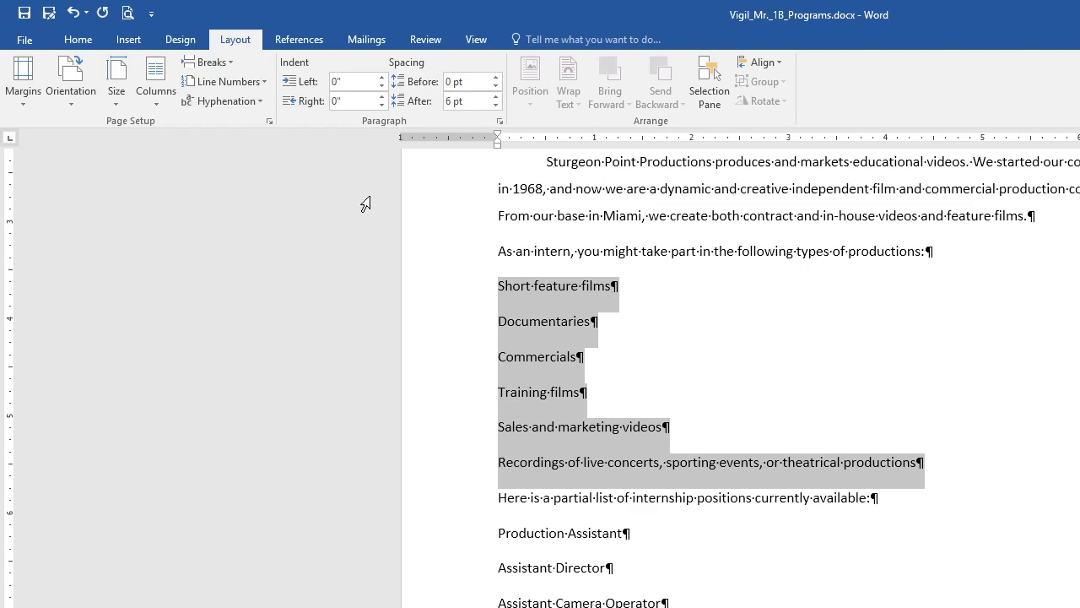
pyautogui.click(80, 43)
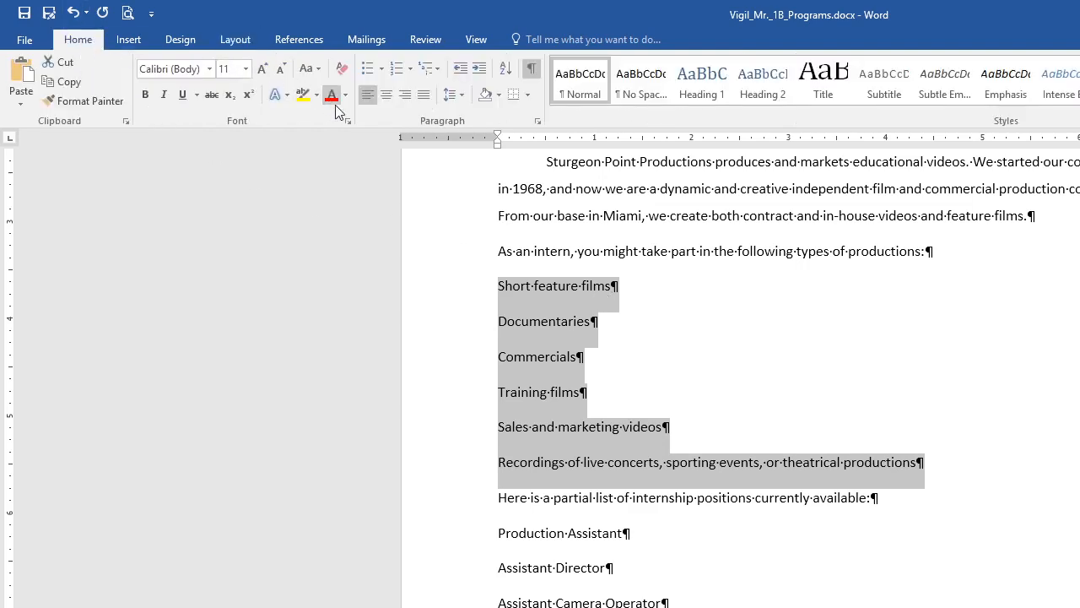
pyautogui.click(368, 74)
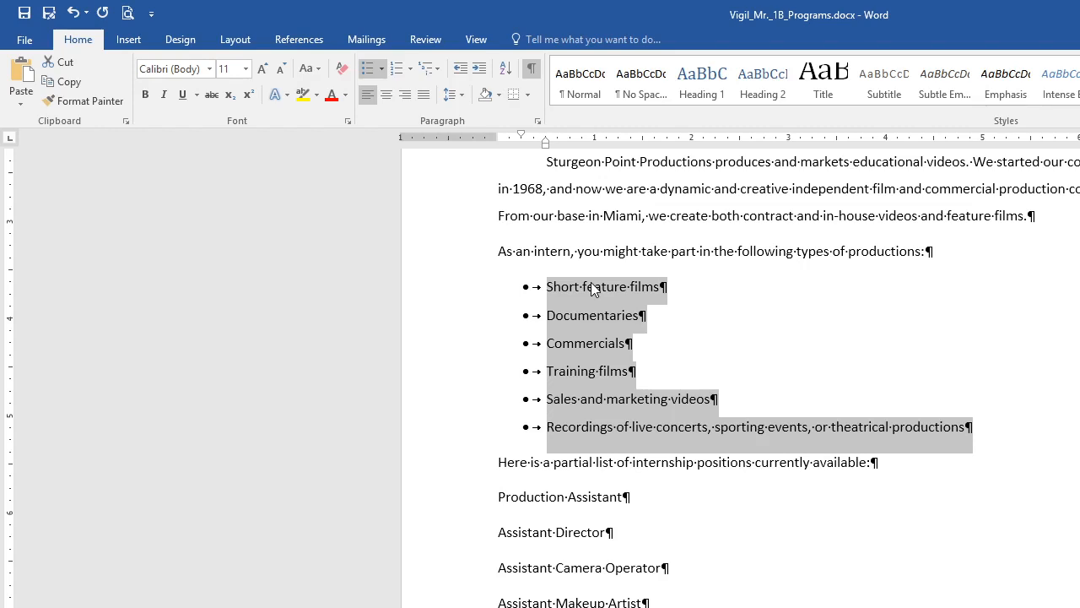
# Step: Format the internship positions from Production Assistant through Assistant Set Designer as a bulleted list
pyautogui.click(499, 497)
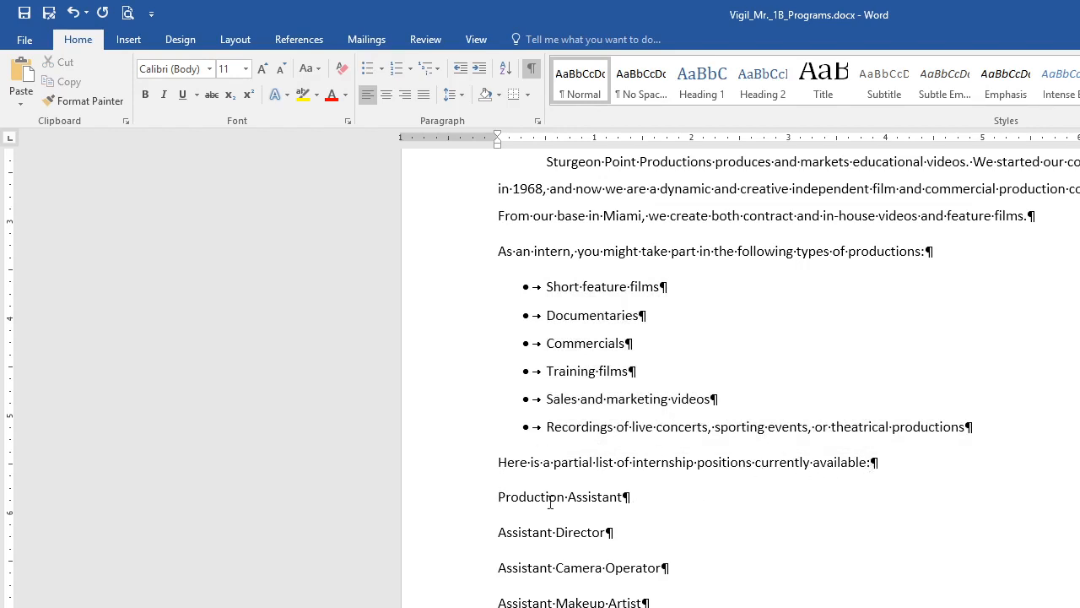
pyautogui.moveTo(499, 496); pyautogui.dragTo(646, 601)
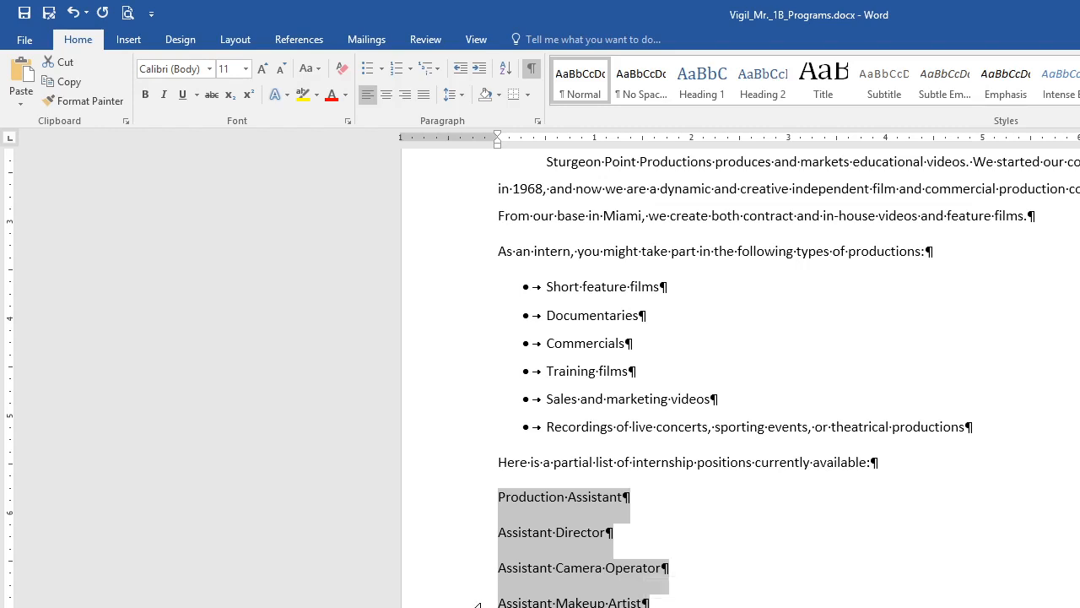
pyautogui.click(369, 71)
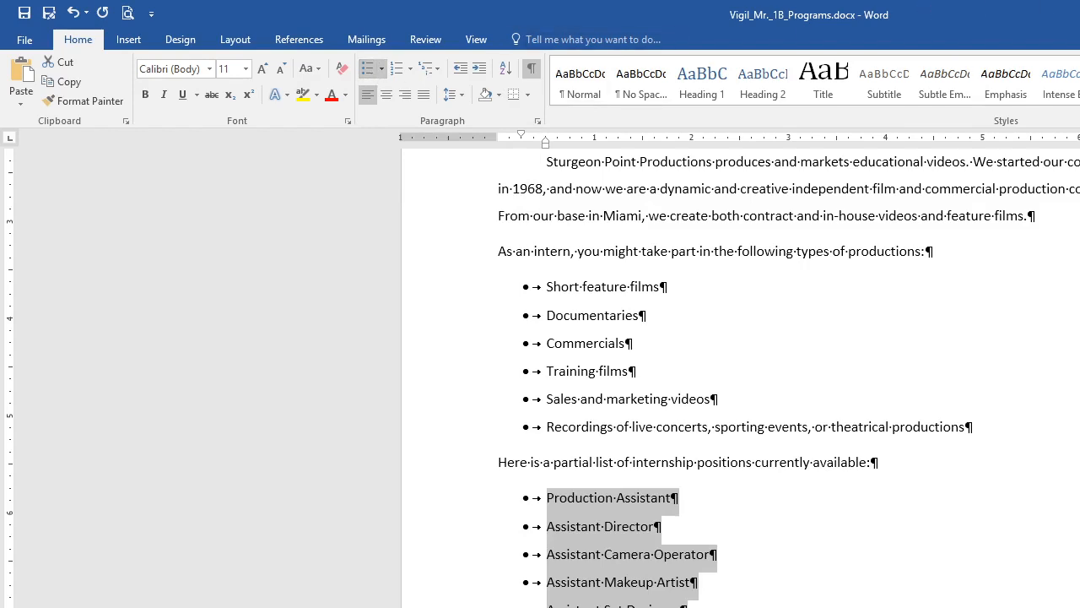
pyautogui.scroll(-10, 740, 379)
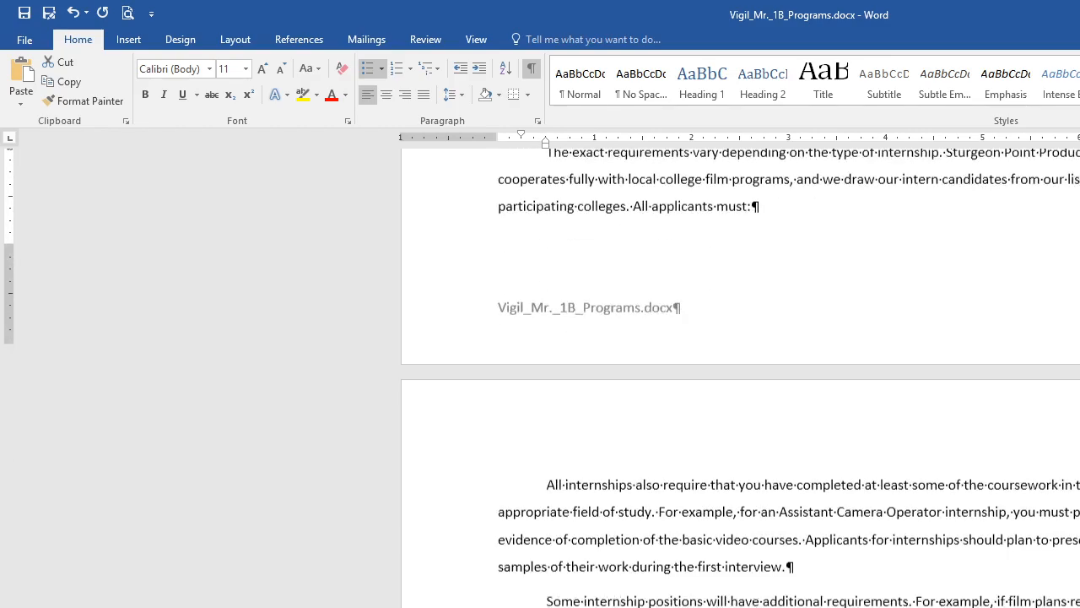
# Step: Format the September meetings from Technical through Music as a bulleted list and save the document
pyautogui.scroll(-5, 740, 379)
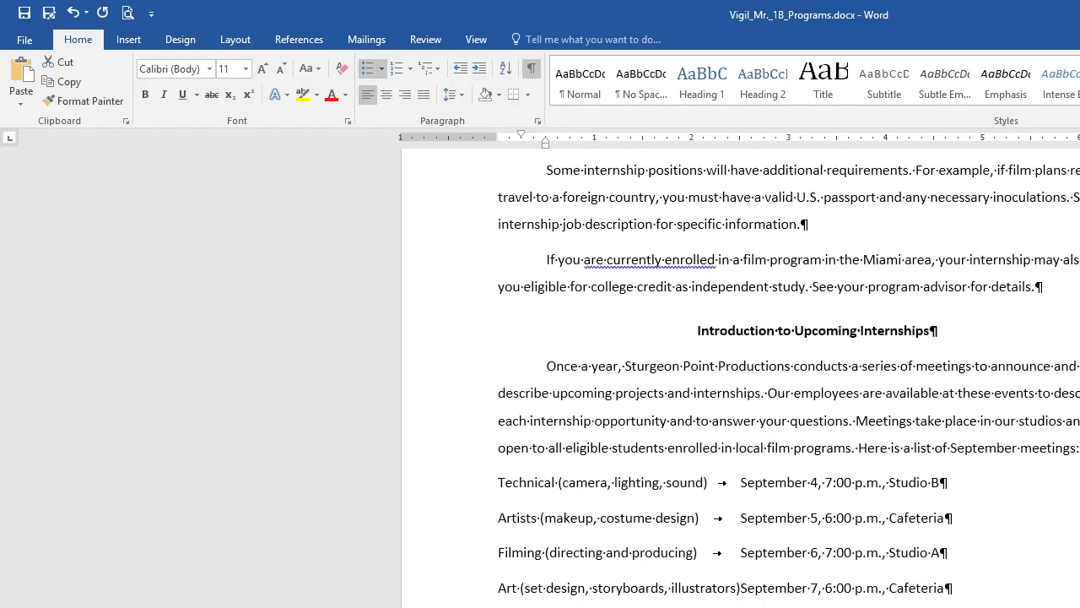
pyautogui.scroll(-1, 740, 380)
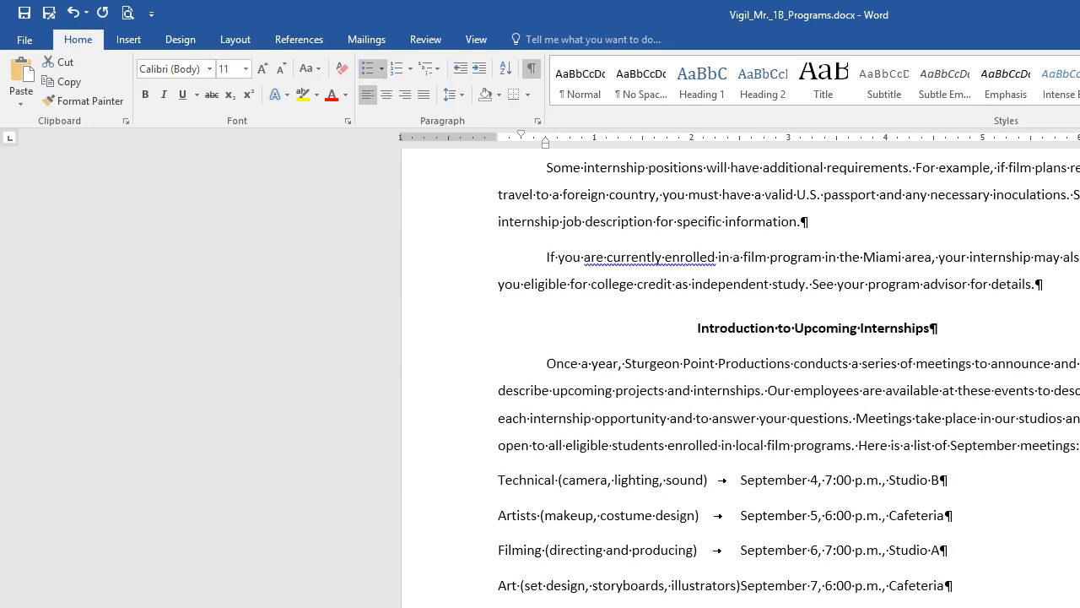
pyautogui.scroll(-2, 740, 380)
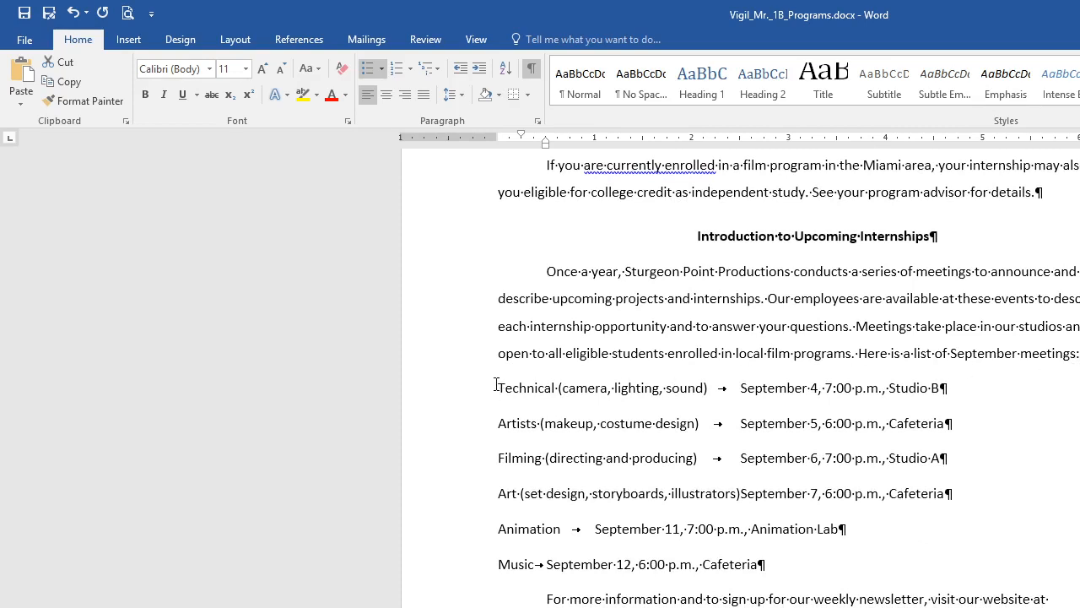
pyautogui.moveTo(496, 388); pyautogui.dragTo(791, 569)
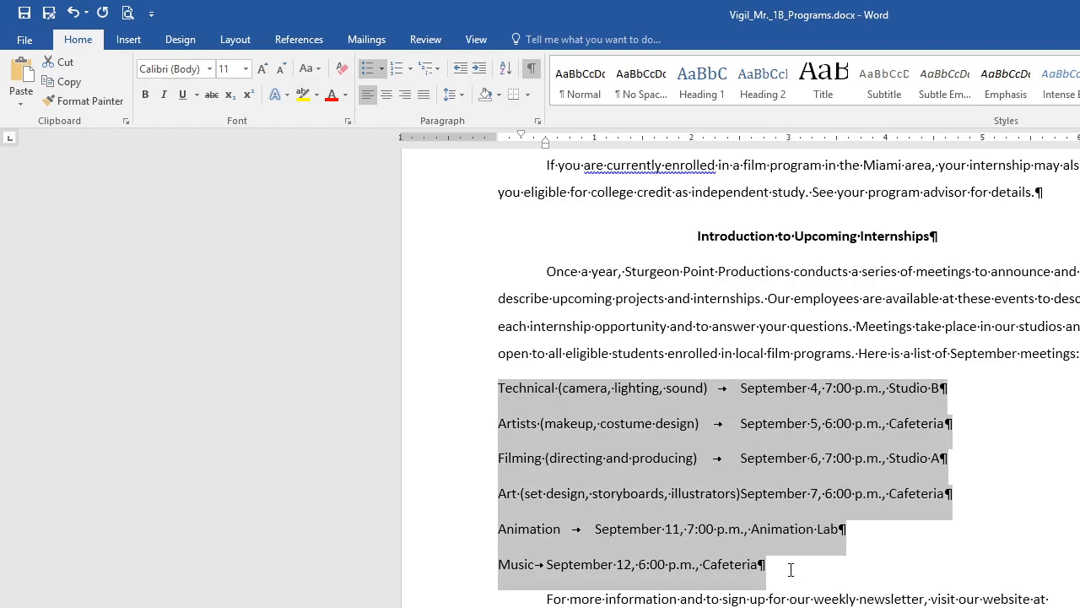
pyautogui.moveTo(791, 570); pyautogui.dragTo(791, 572)
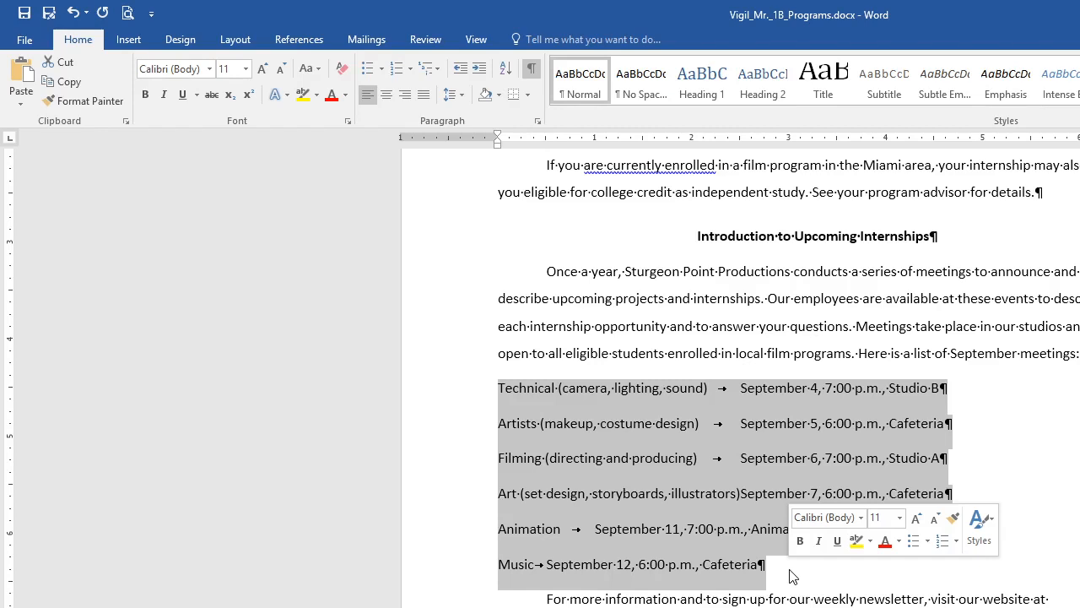
pyautogui.click(914, 541)
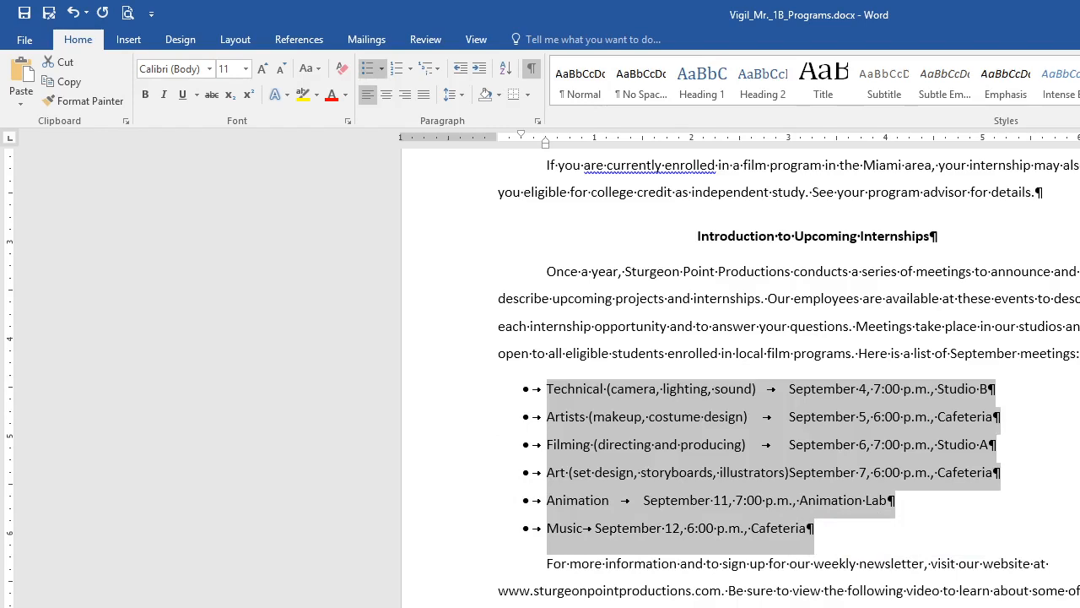
pyautogui.click(25, 12)
# Step: Add an empty paragraph after "All applicants must:" under Requirements and remove its first-line indent
pyautogui.scroll(10, 740, 380)
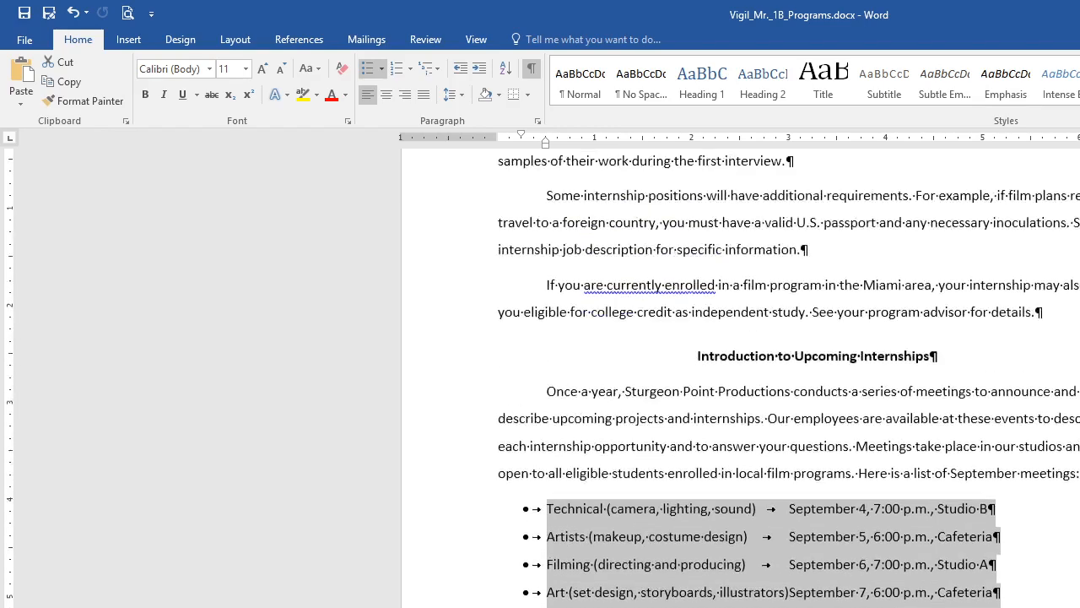
pyautogui.scroll(2, 740, 379)
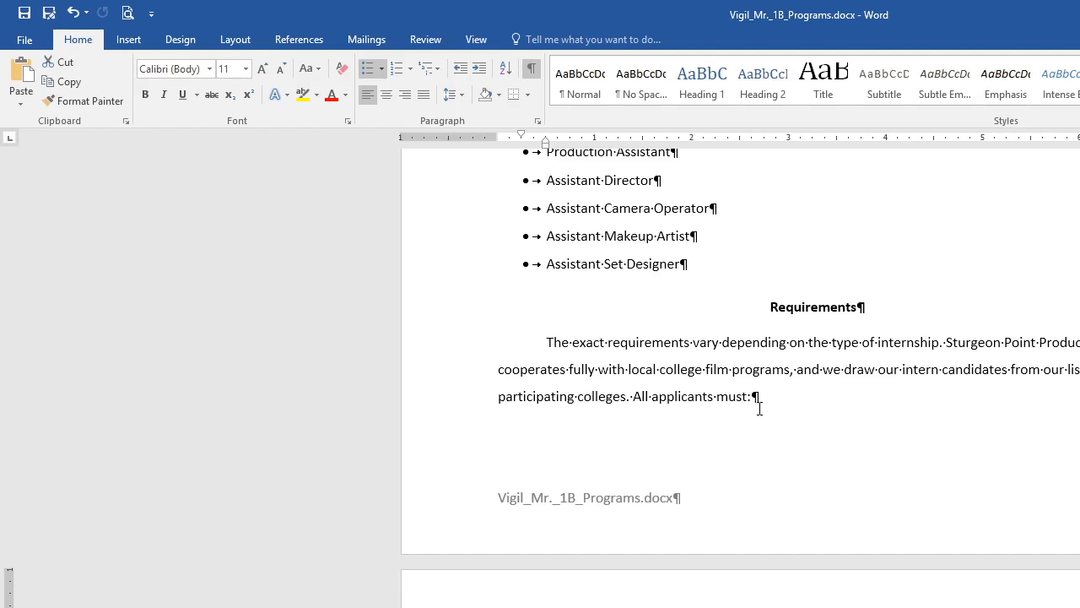
pyautogui.click(759, 409)
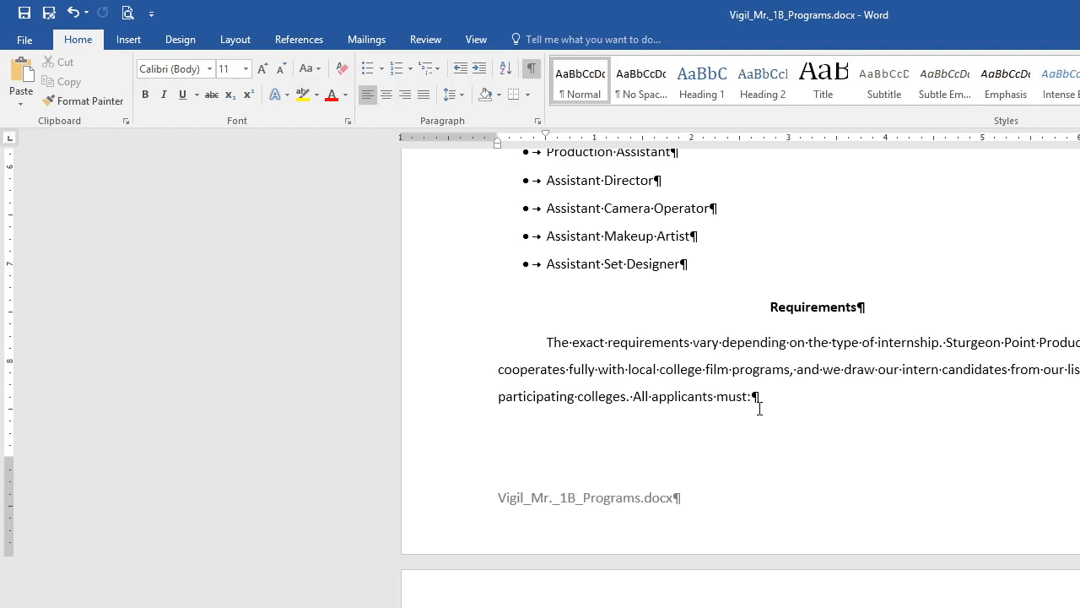
pyautogui.press('Return')
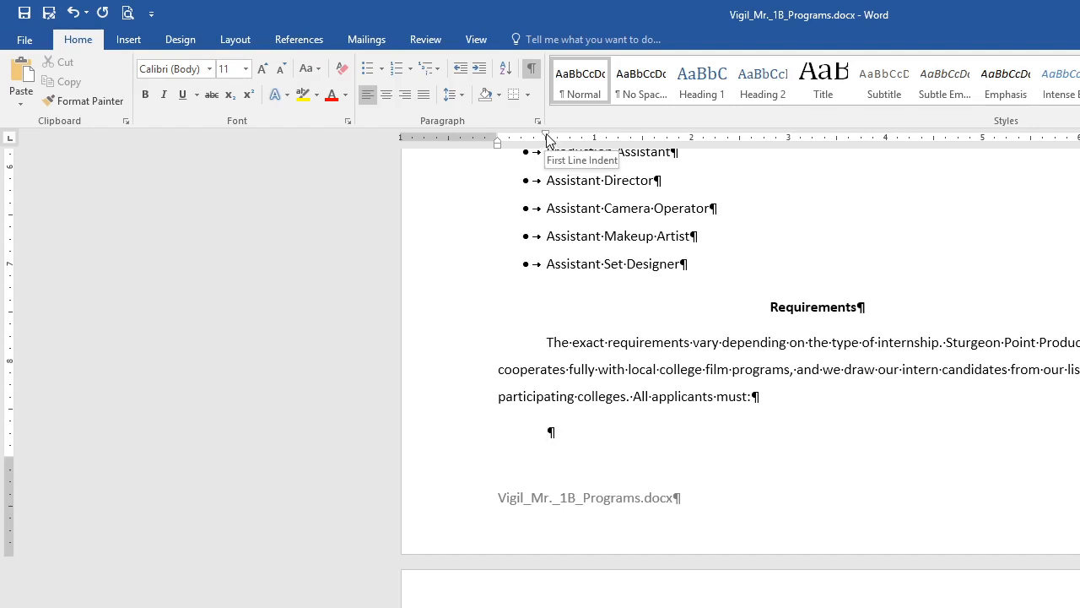
pyautogui.moveTo(547, 139); pyautogui.dragTo(498, 139)
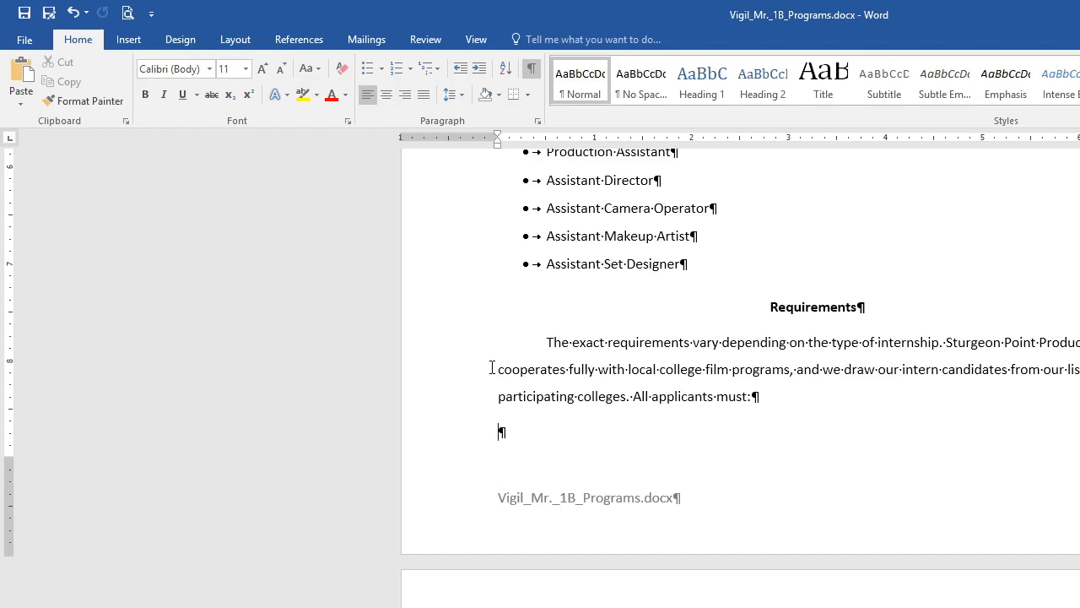
# Step: Start an automatically numbered list in the empty paragraph with the item "Be enrolled in an accredited film program" and begin a second item
pyautogui.write('1.')
pyautogui.press('space')
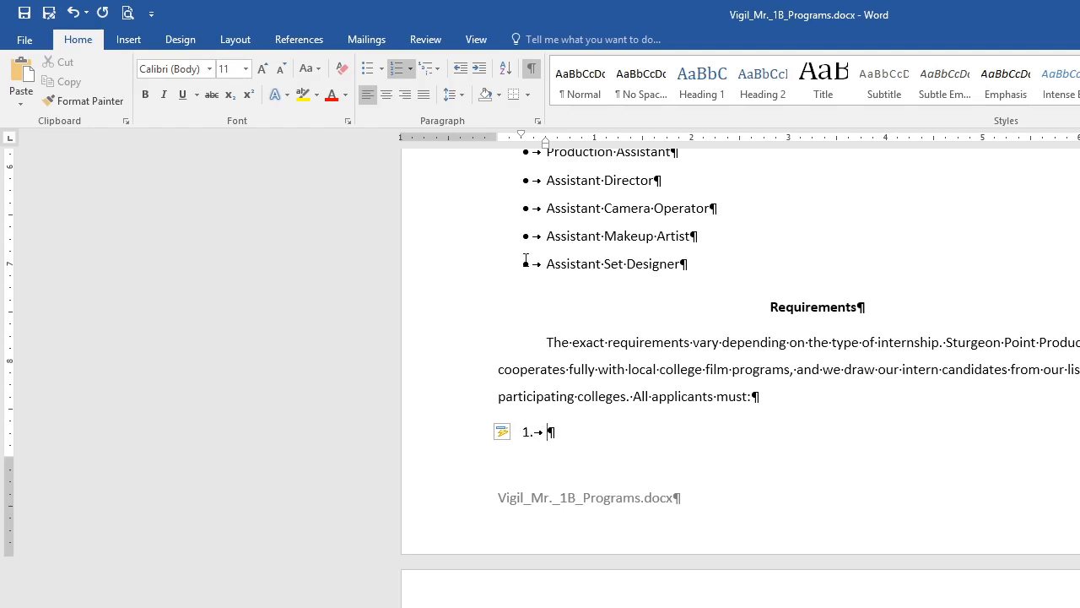
pyautogui.moveTo(517, 436)
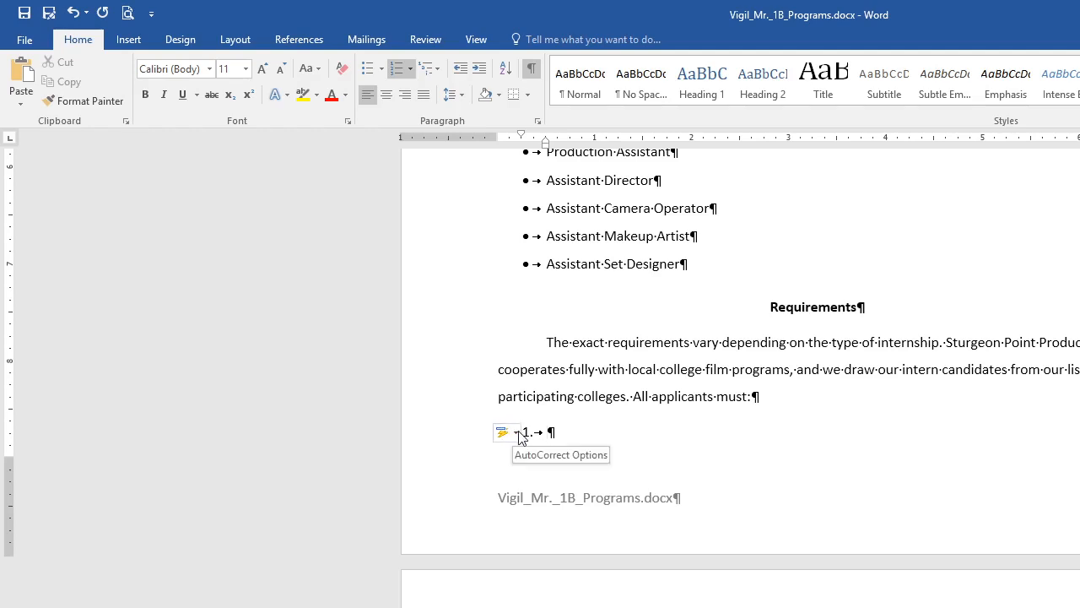
pyautogui.click(517, 434)
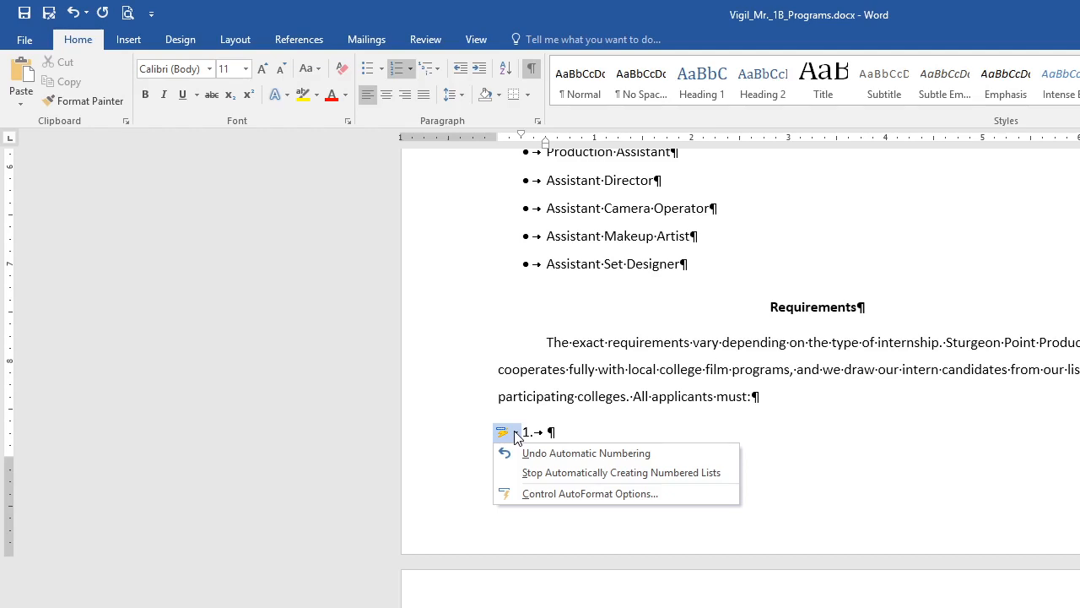
pyautogui.click(577, 432)
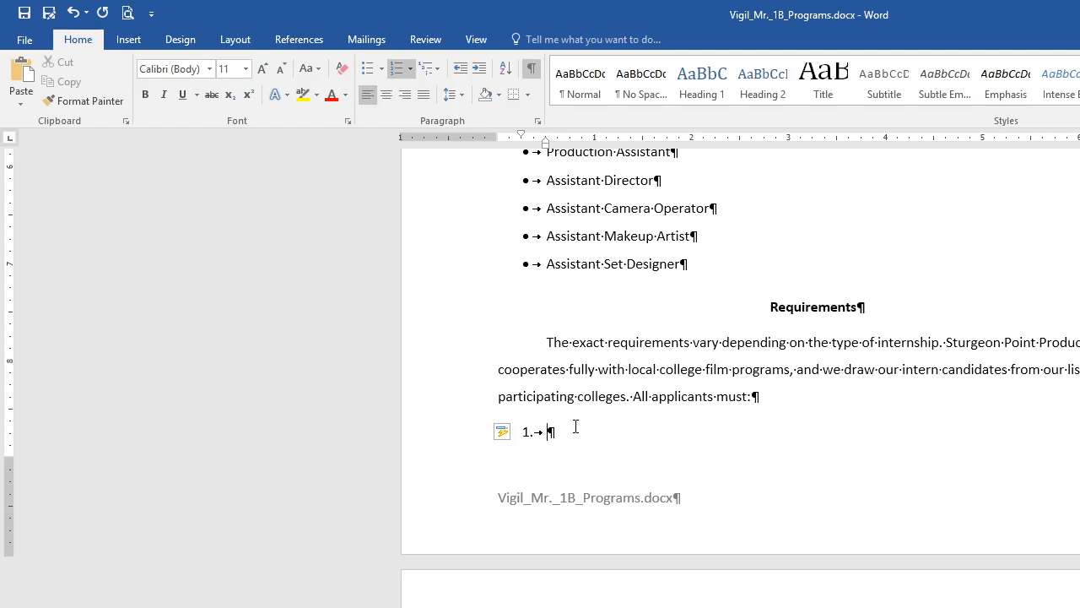
pyautogui.write('Be enrolled in an accre')
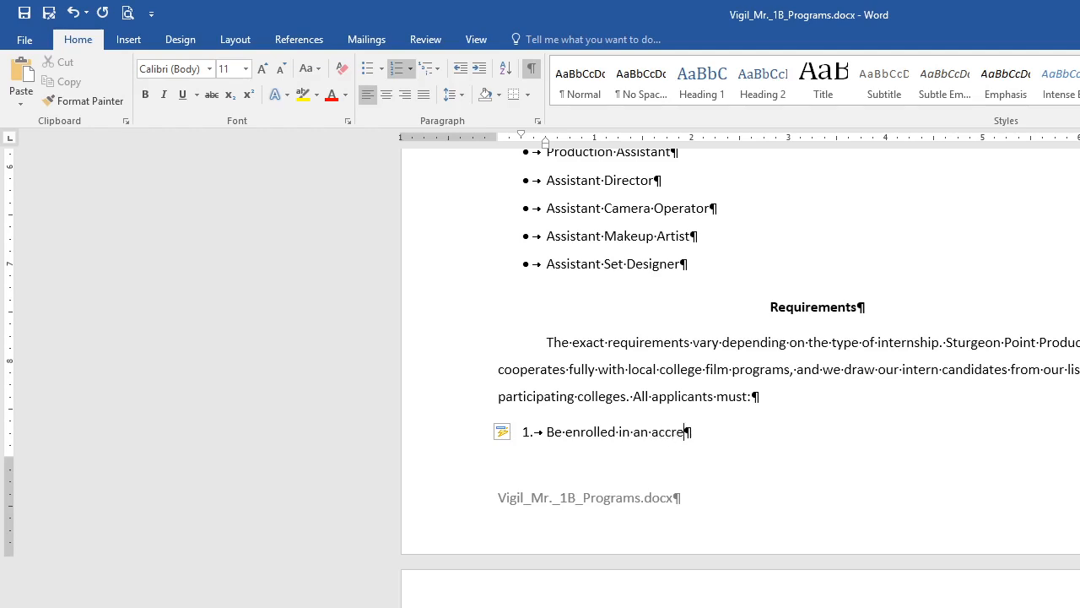
pyautogui.write('dited film program')
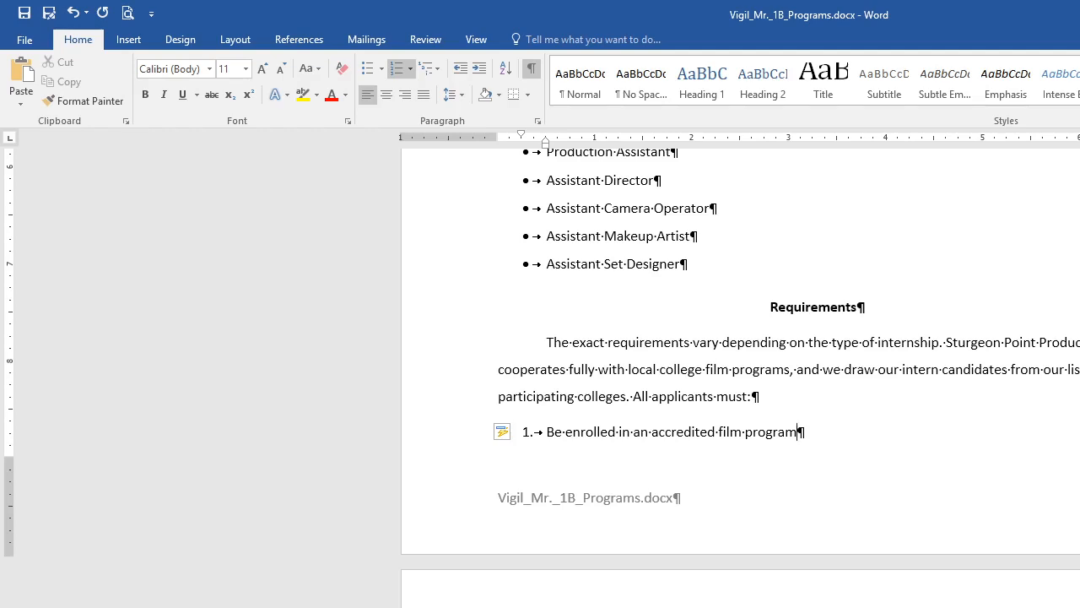
pyautogui.press('Return')
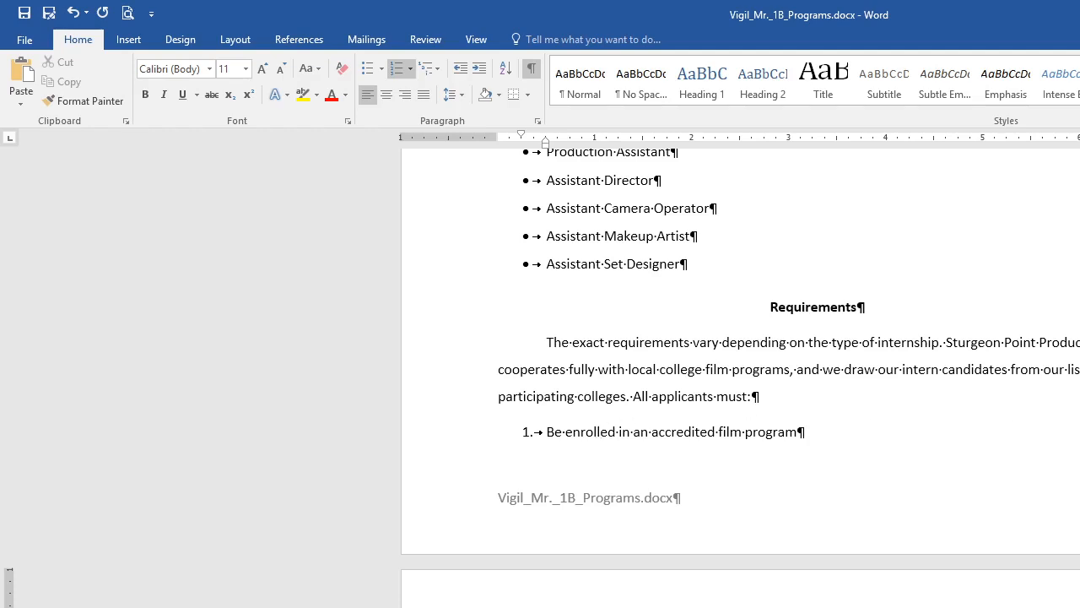
# Step: Change the bullets of the September meetings list from Technical through Music to check marks
pyautogui.scroll(-10, 740, 378)
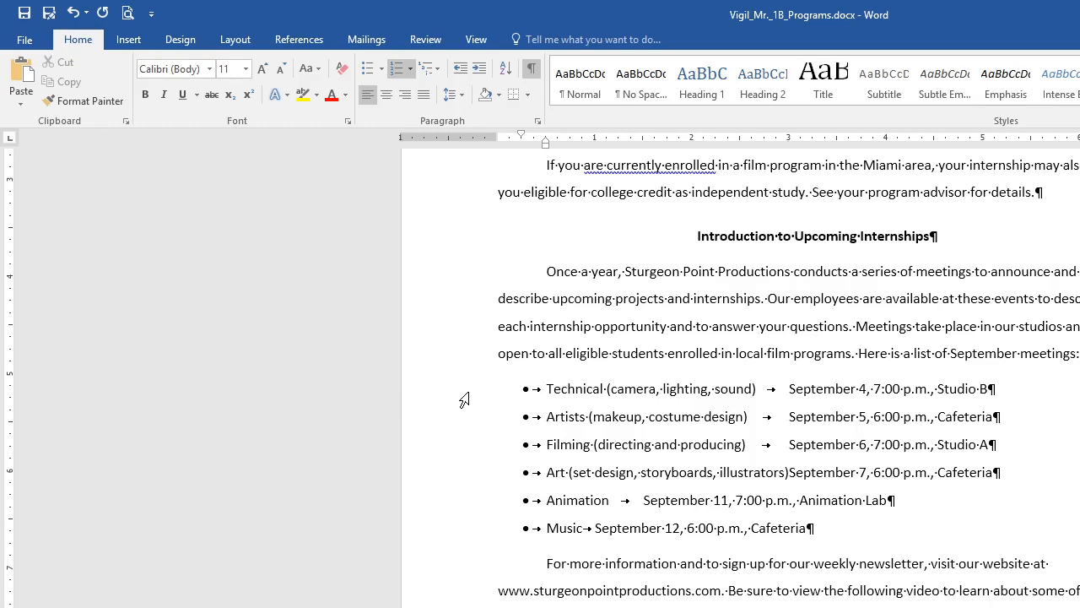
pyautogui.moveTo(464, 399); pyautogui.dragTo(450, 528)
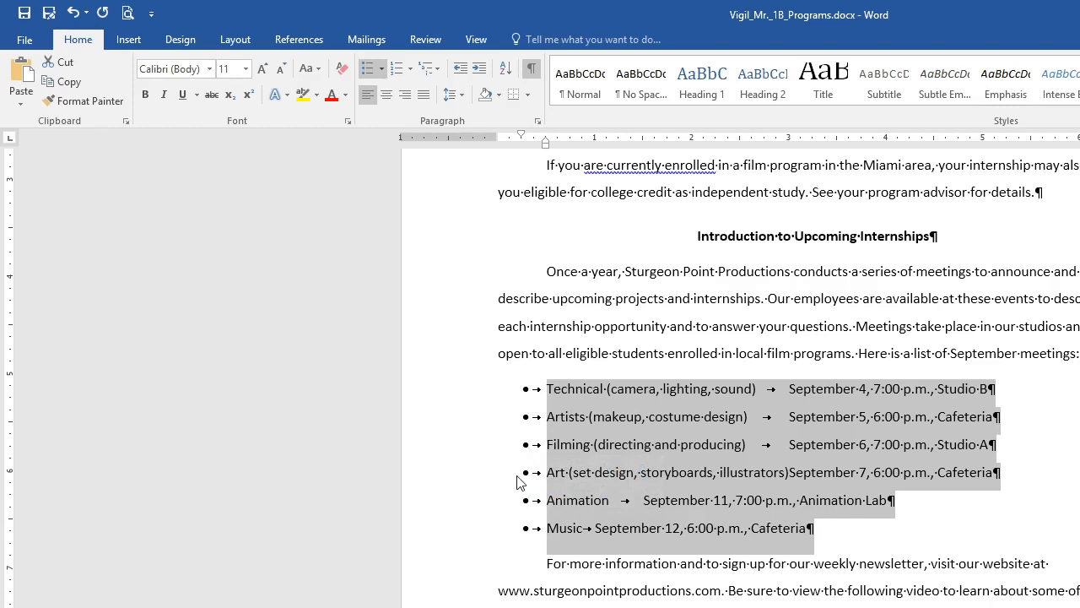
pyautogui.click(381, 69)
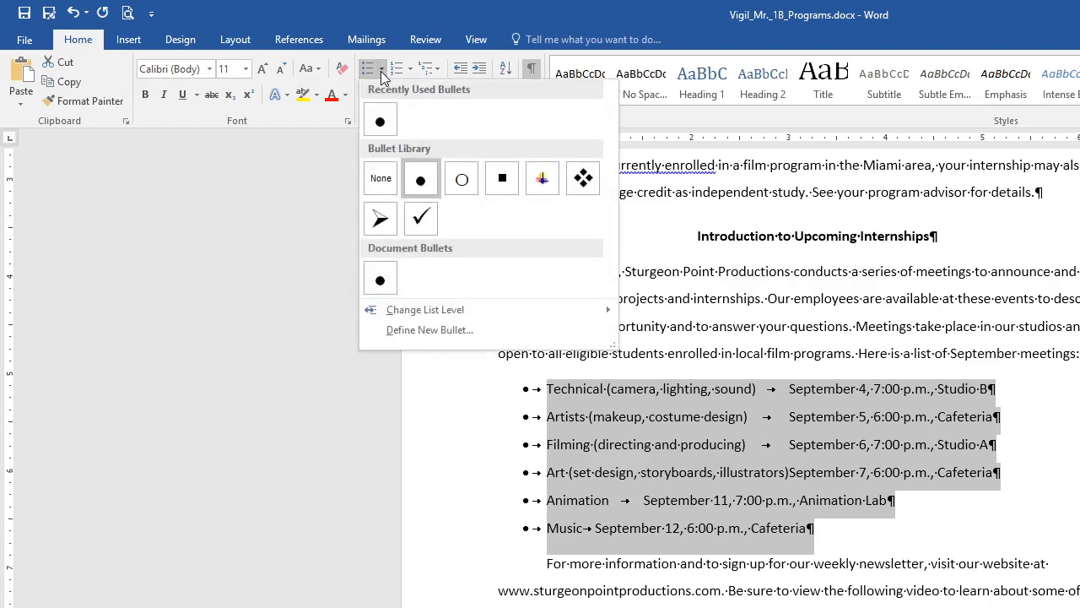
pyautogui.click(416, 224)
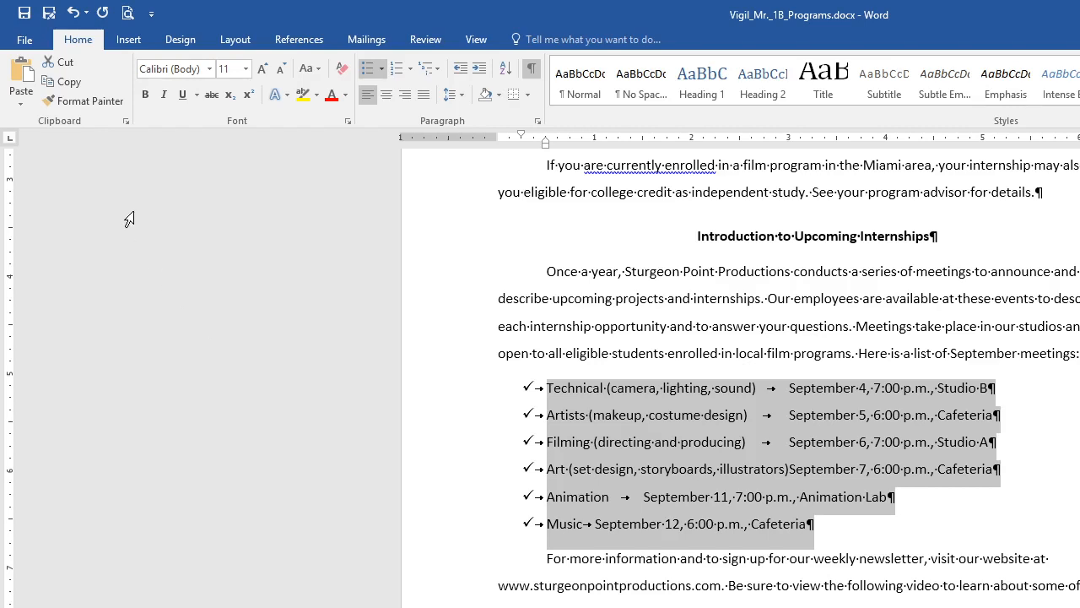
# Step: Copy the check mark list formatting from the September meetings to the internship positions with Format Painter
pyautogui.click(74, 103)
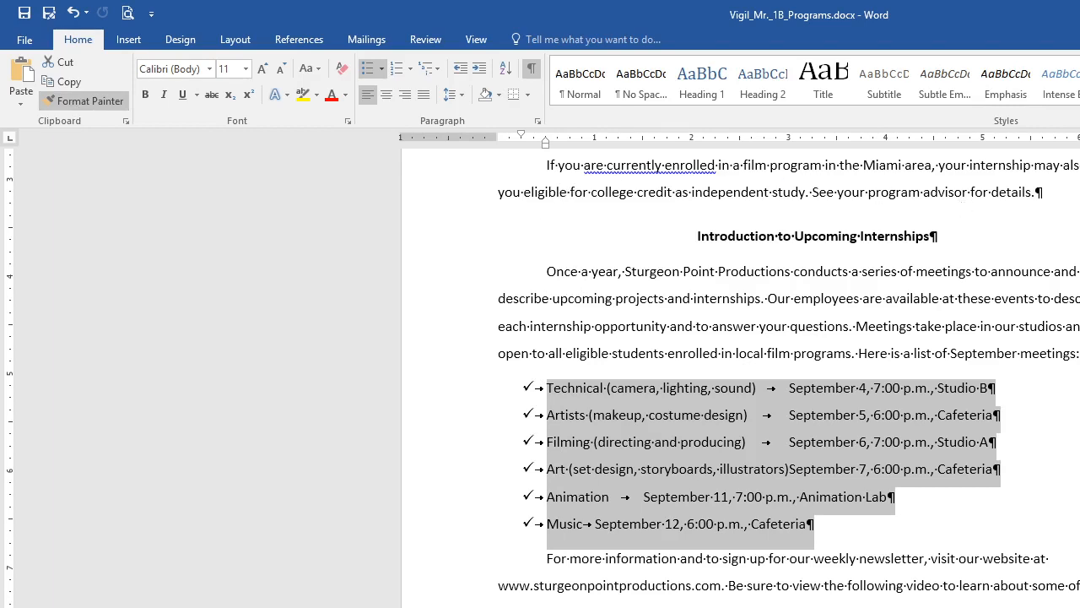
pyautogui.scroll(10, 741, 377)
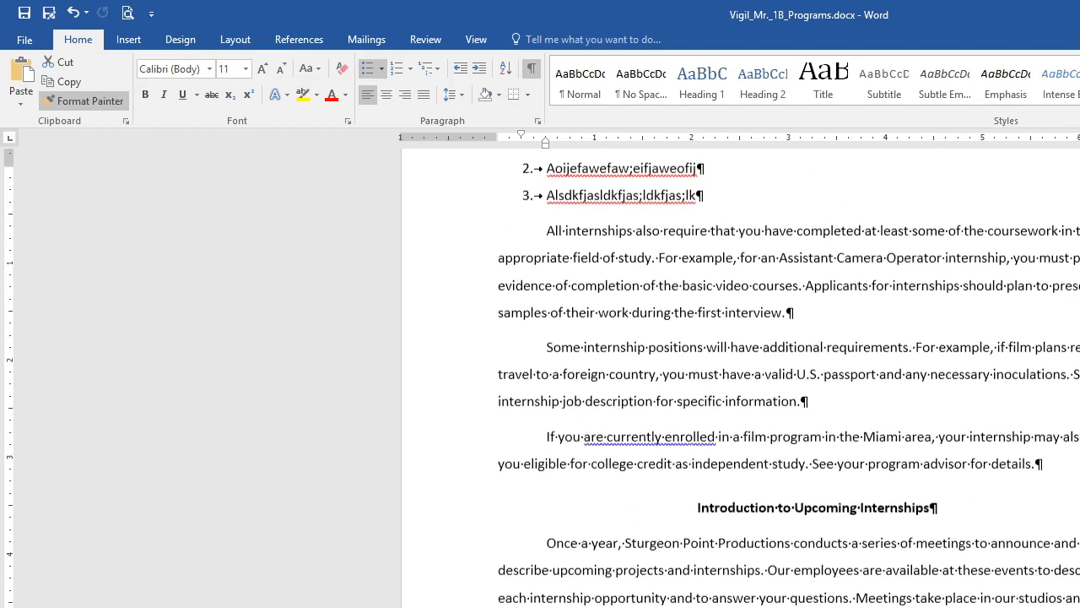
pyautogui.scroll(6, 740, 377)
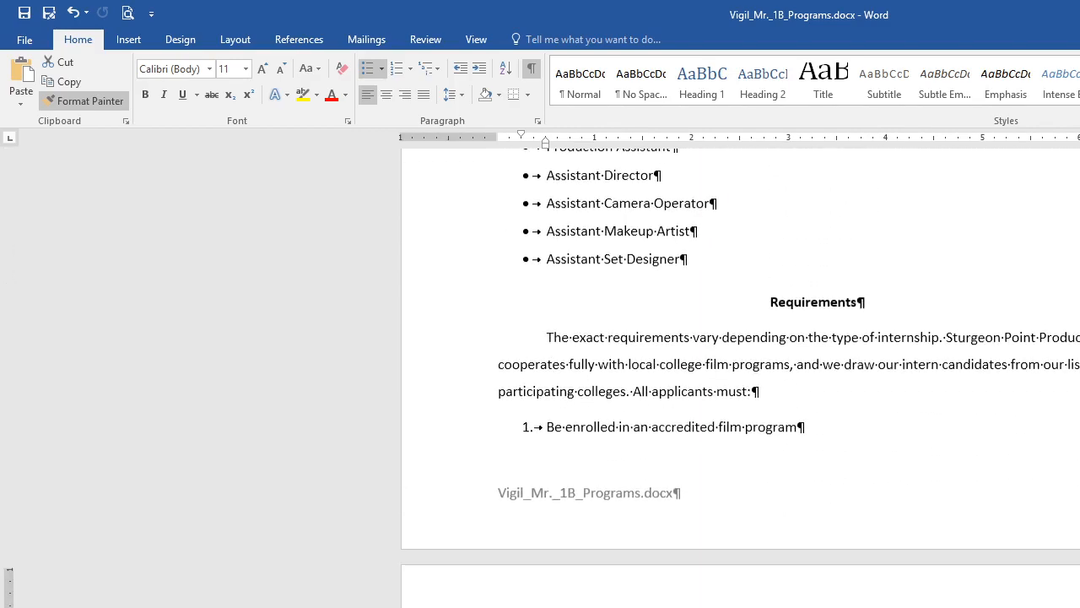
pyautogui.scroll(3, 975, 307)
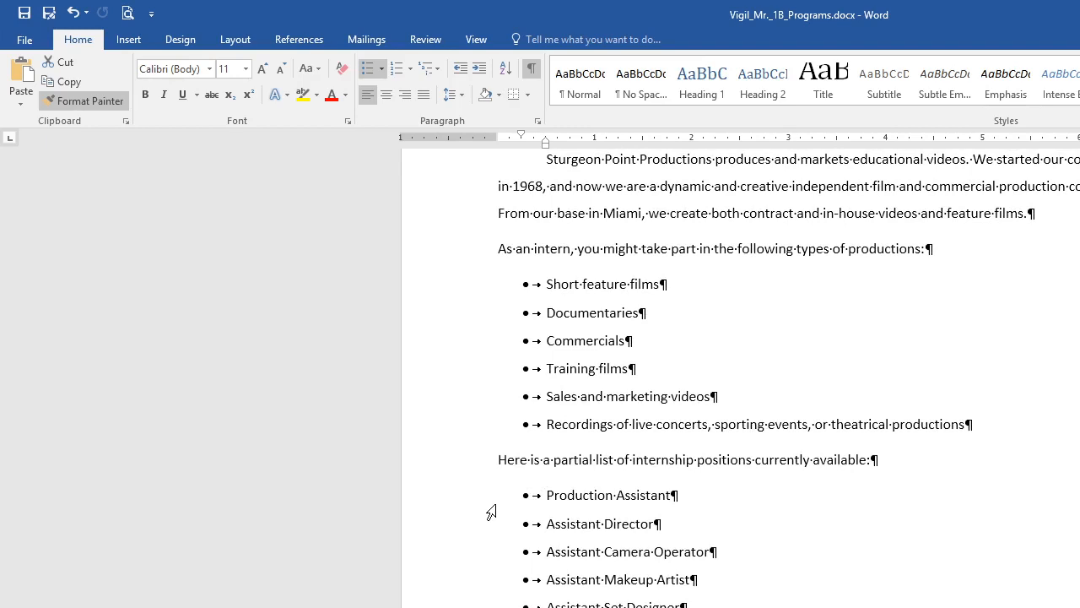
pyautogui.moveTo(490, 514); pyautogui.dragTo(479, 604)
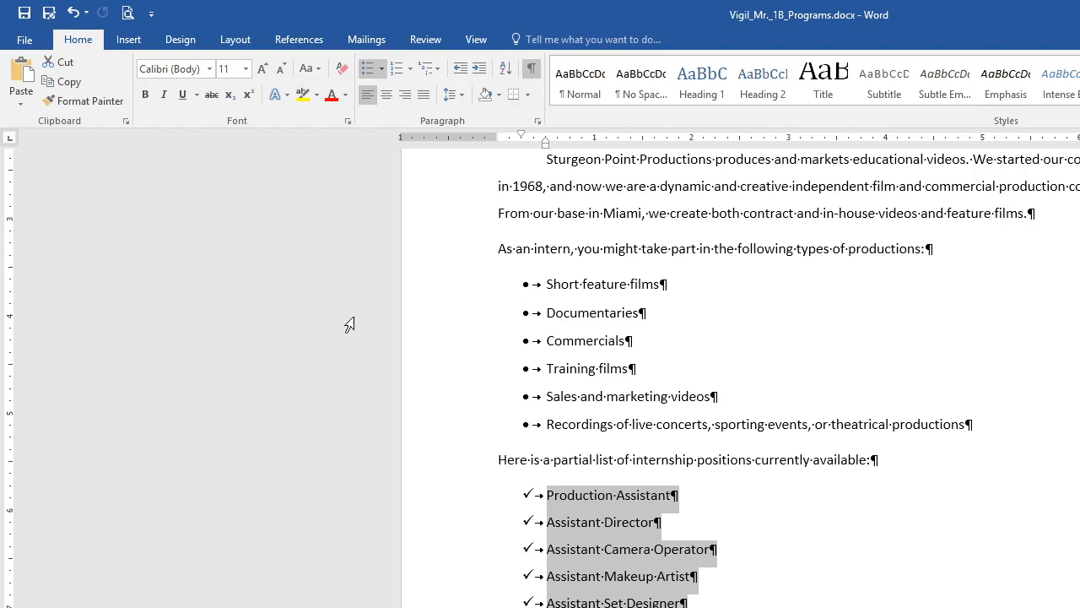
# Step: Copy the check mark list formatting from the internship positions to the production types with Format Painter, and save the document
pyautogui.click(83, 103)
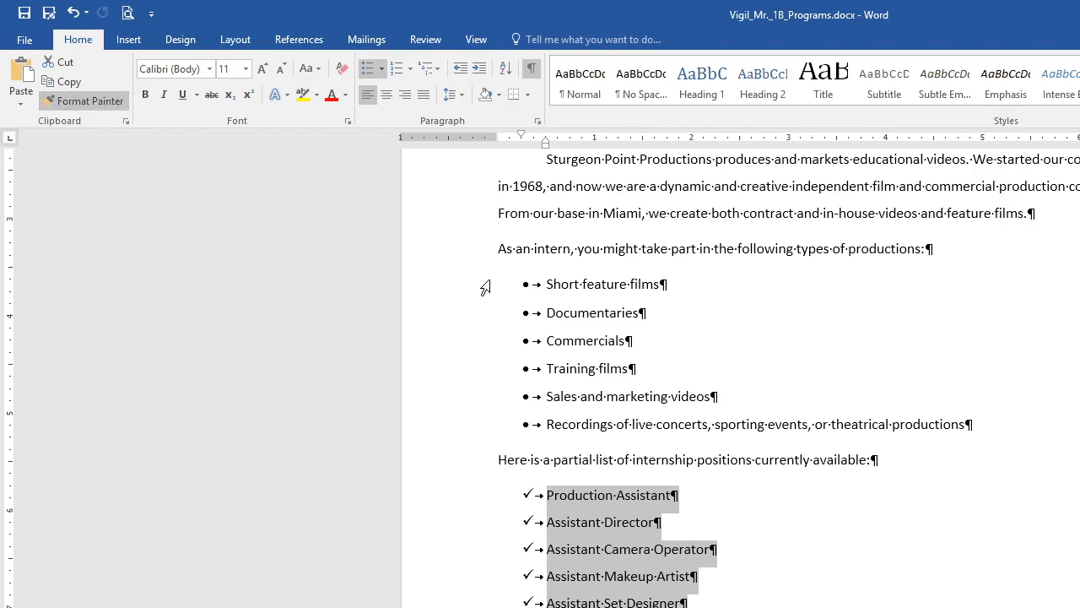
pyautogui.moveTo(486, 288); pyautogui.dragTo(472, 433)
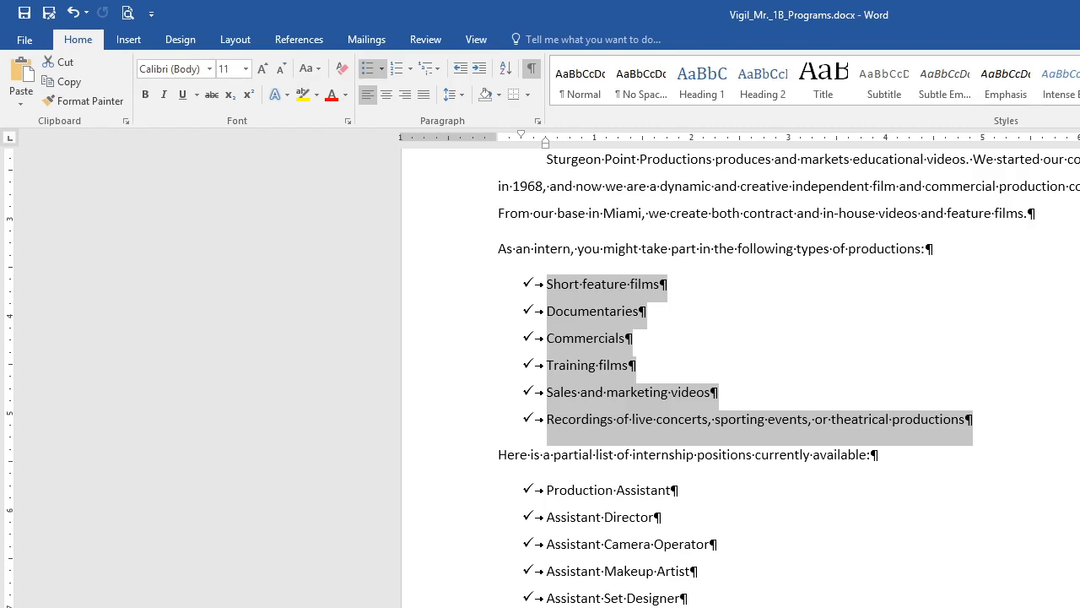
pyautogui.scroll(5, 847, 322)
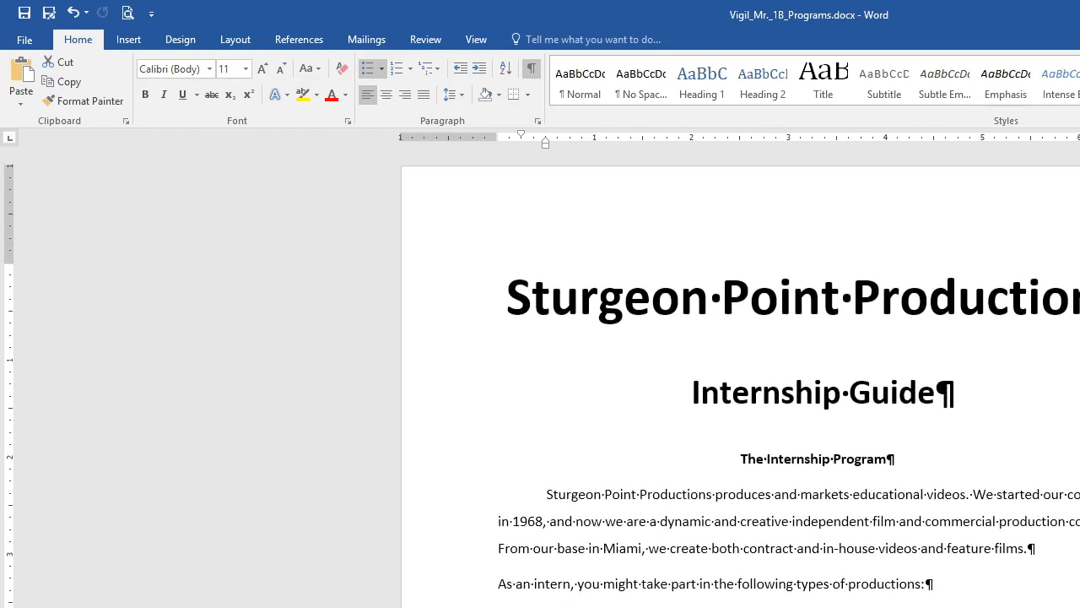
pyautogui.click(24, 12)
pyautogui.scroll(-20, 740, 380)
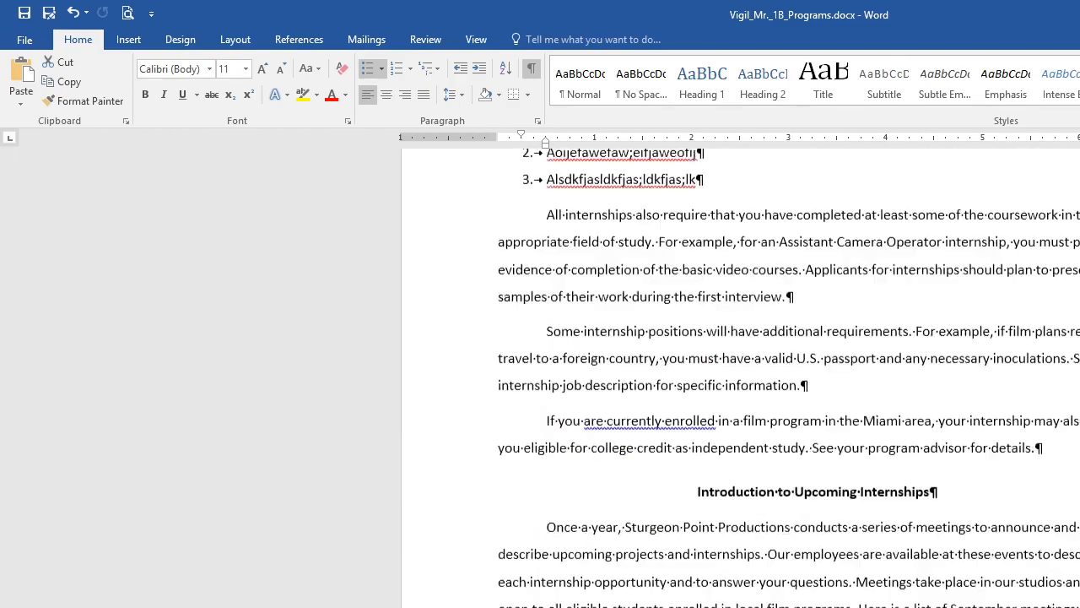
pyautogui.scroll(-1, 740, 380)
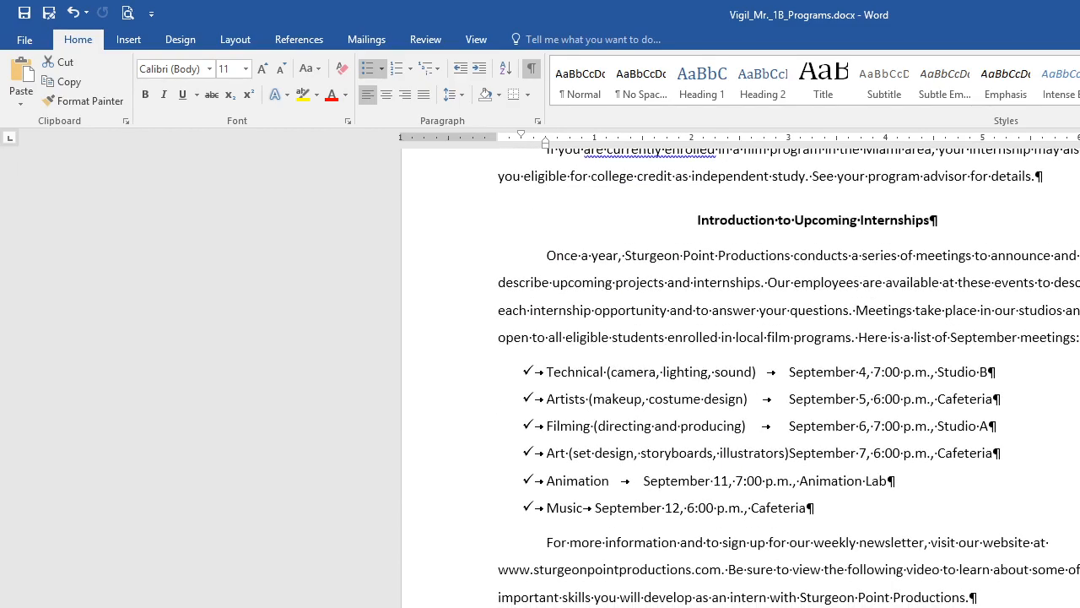
pyautogui.scroll(1, 740, 380)
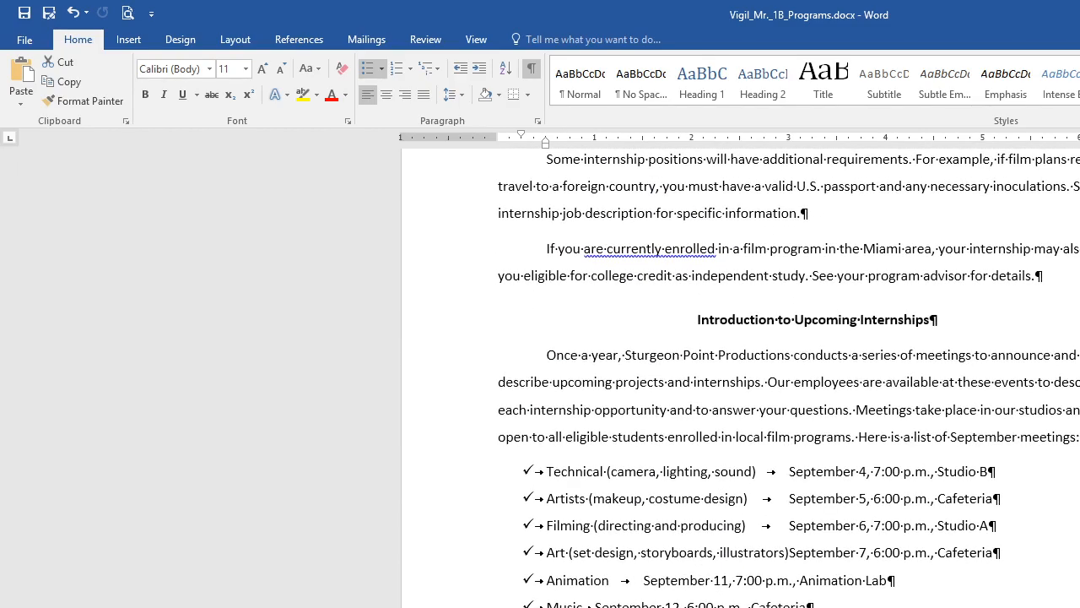
pyautogui.keyDown('ctrl'); pyautogui.scroll(-3, 740, 380); pyautogui.keyUp('ctrl')
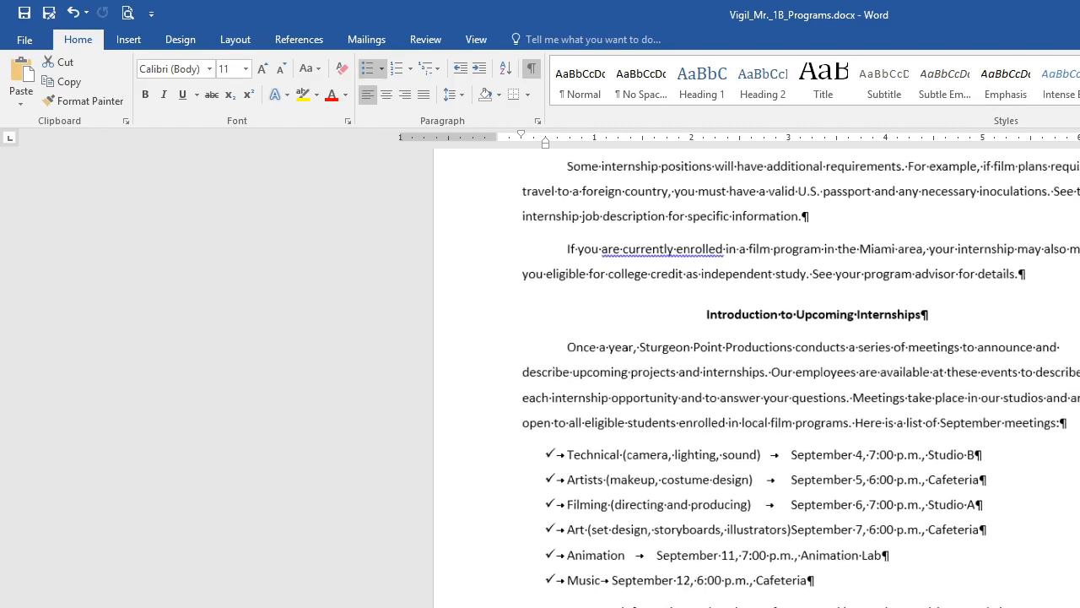
pyautogui.keyDown('ctrl'); pyautogui.scroll(-2, 740, 380); pyautogui.keyUp('ctrl')
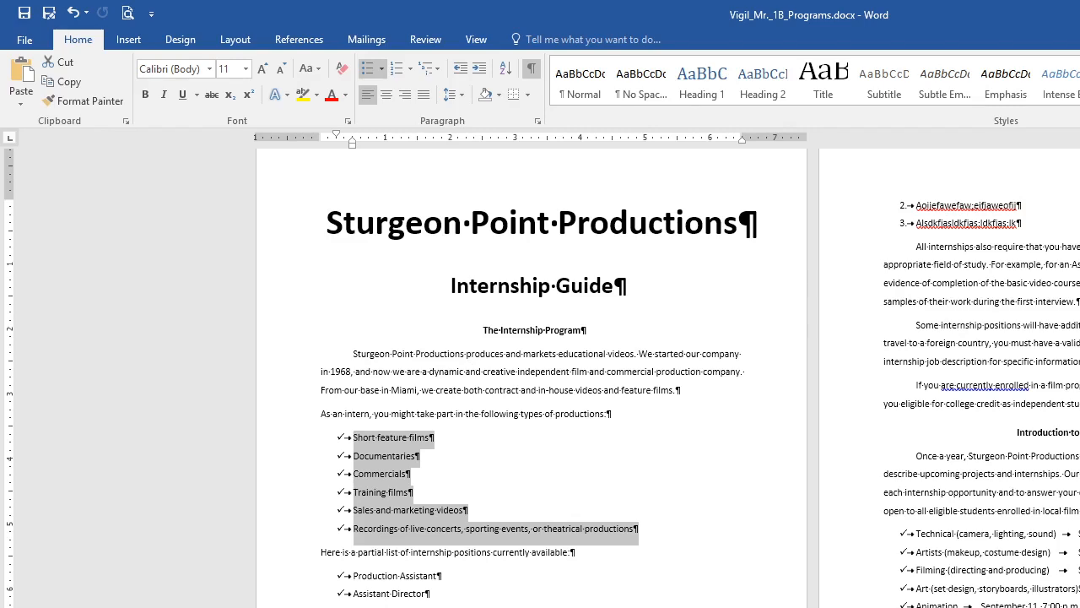
pyautogui.hotkey('alt', 'Tab')
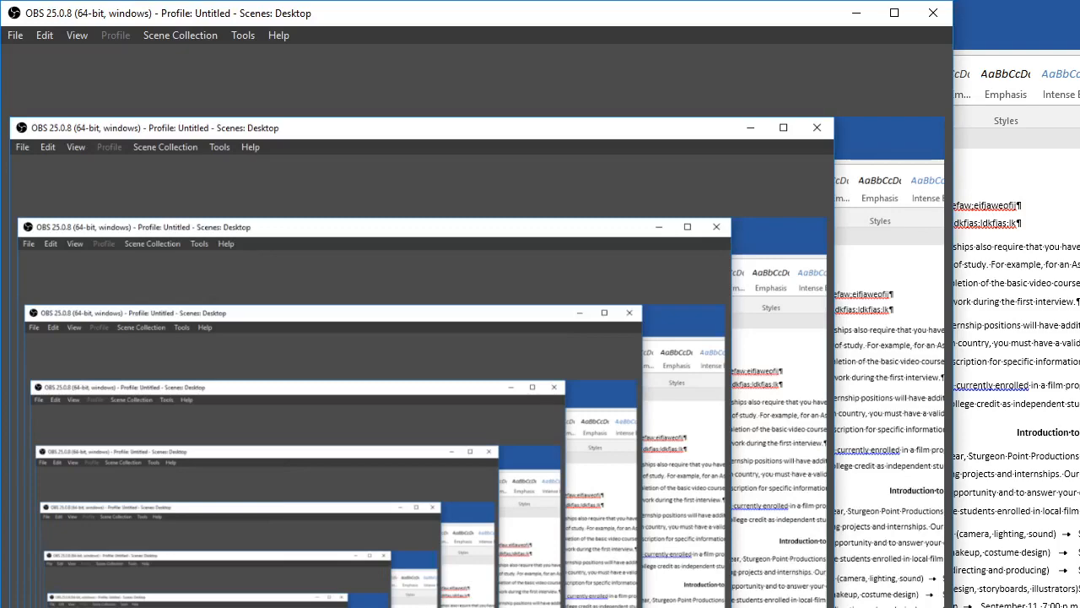